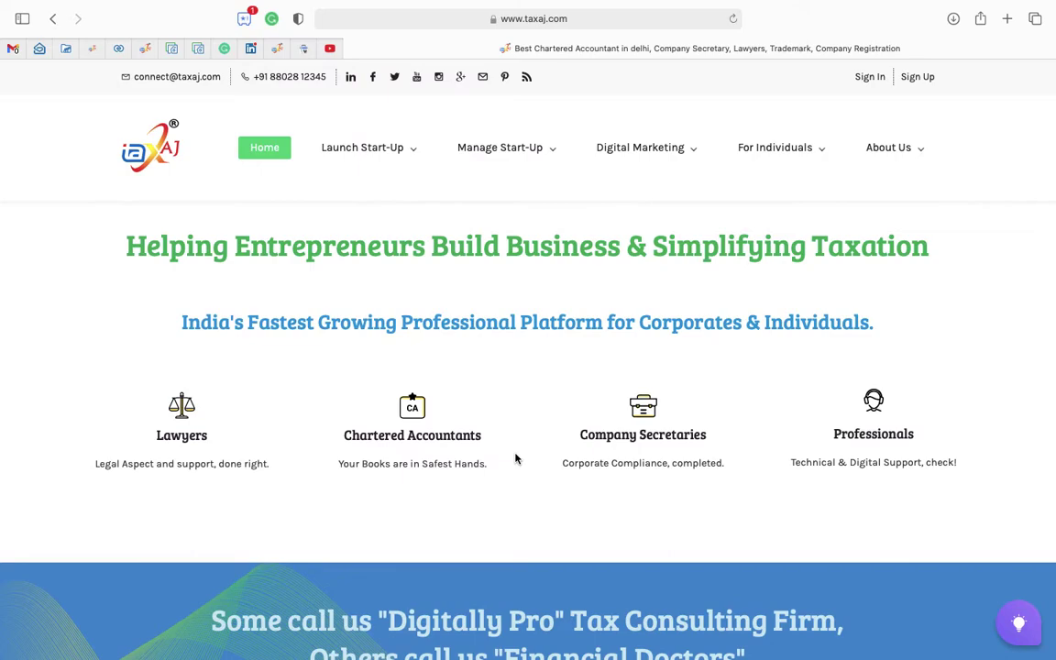
From the TAXAJ Blog, open the 'Mandatory Annual Updation of Import Export Code' post.
mouse_move(894, 156)
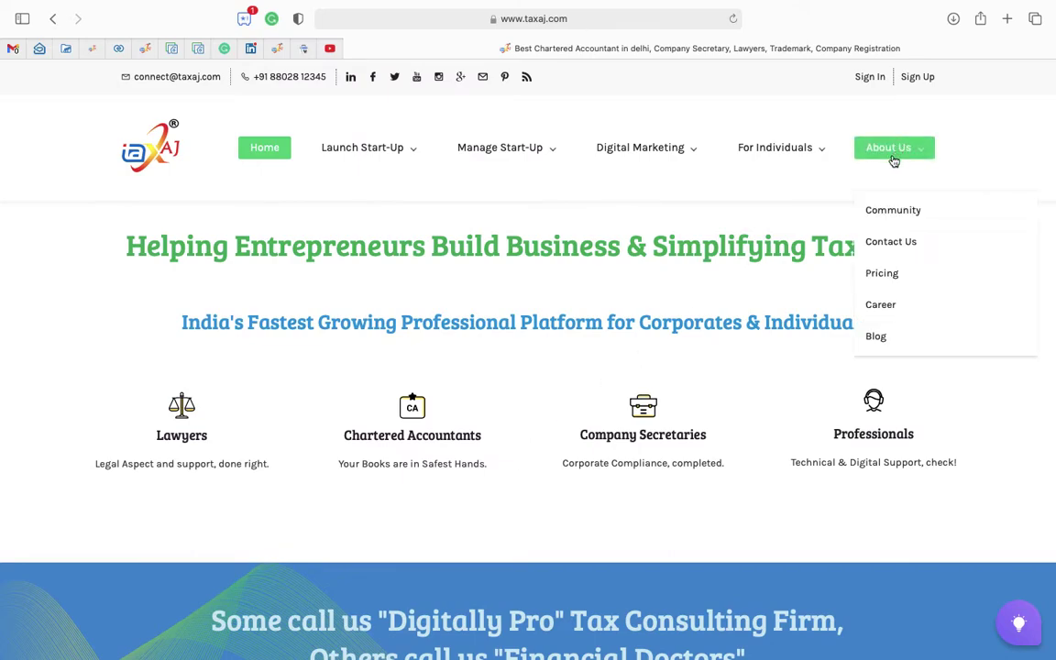
left_click(877, 337)
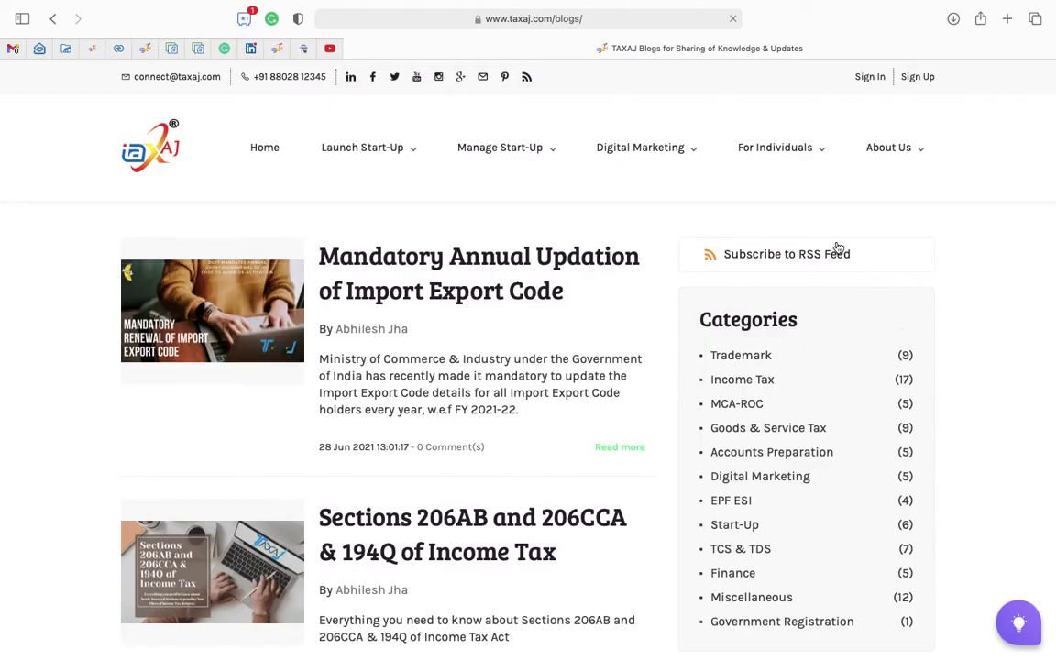
left_click(490, 269)
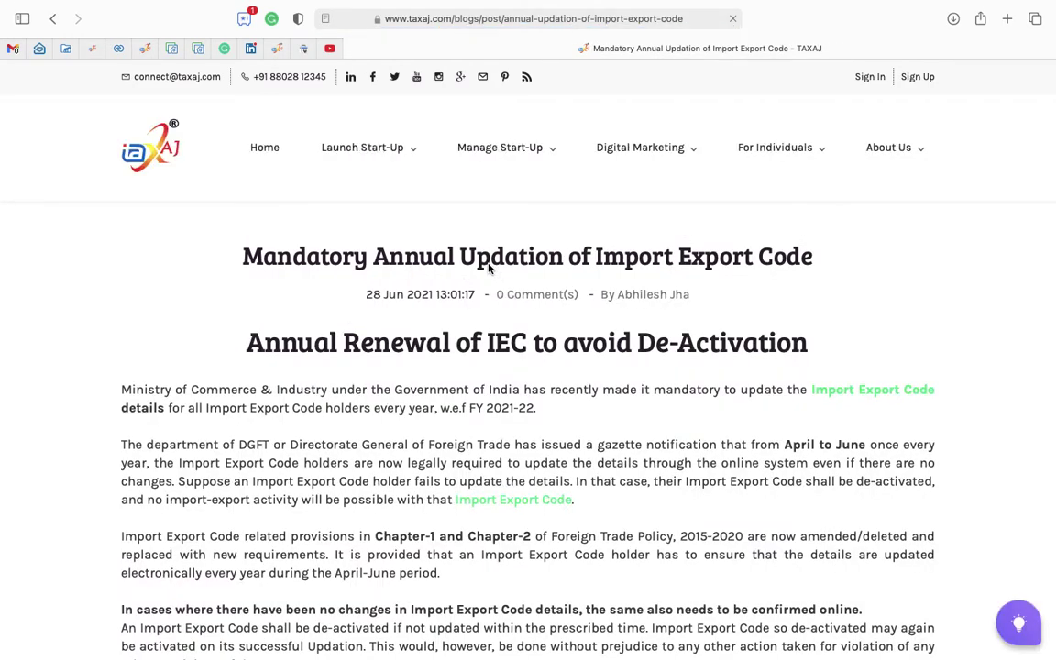
Download the government notification PDF using the article's See Notification button.
scroll(489, 268, "down", 3)
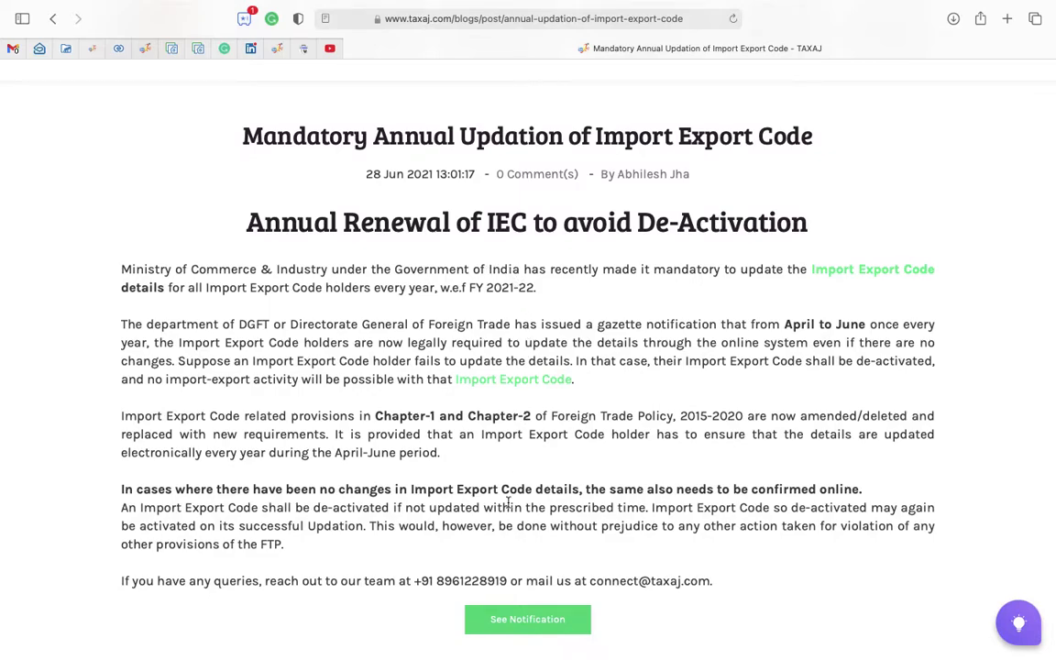
scroll(508, 509, "down", 2)
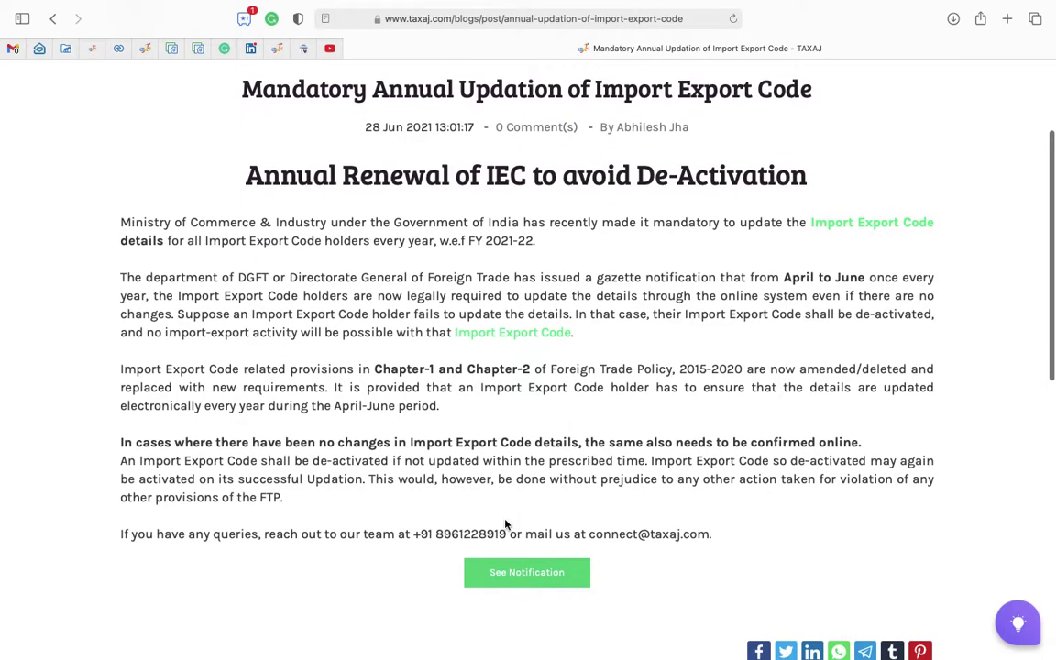
scroll(505, 524, "up", 1)
scroll(505, 525, "down", 1)
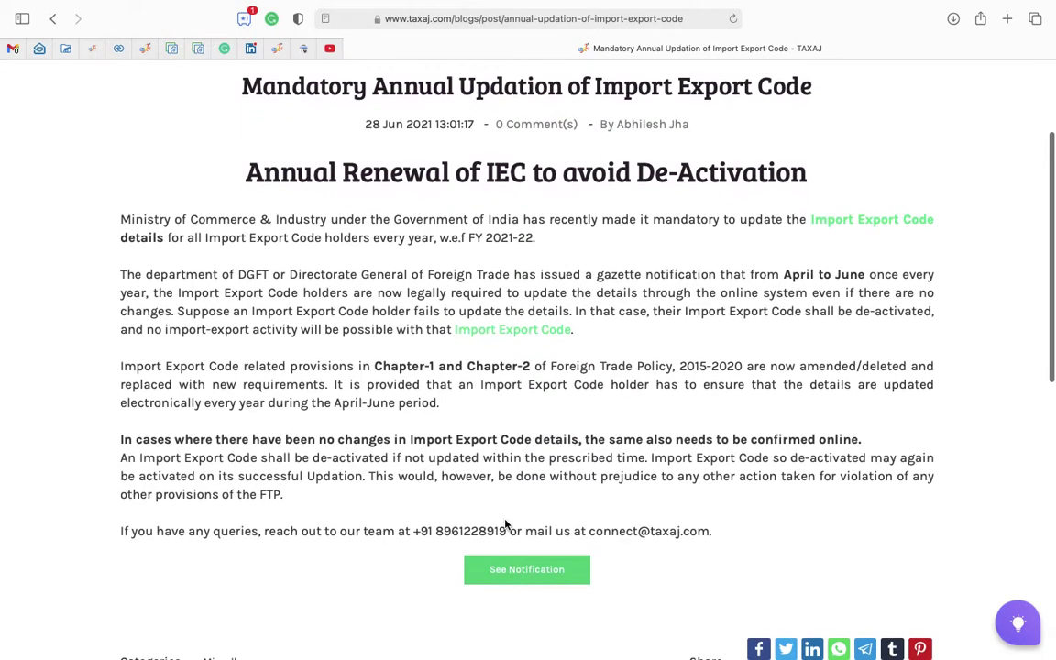
scroll(505, 524, "up", 1)
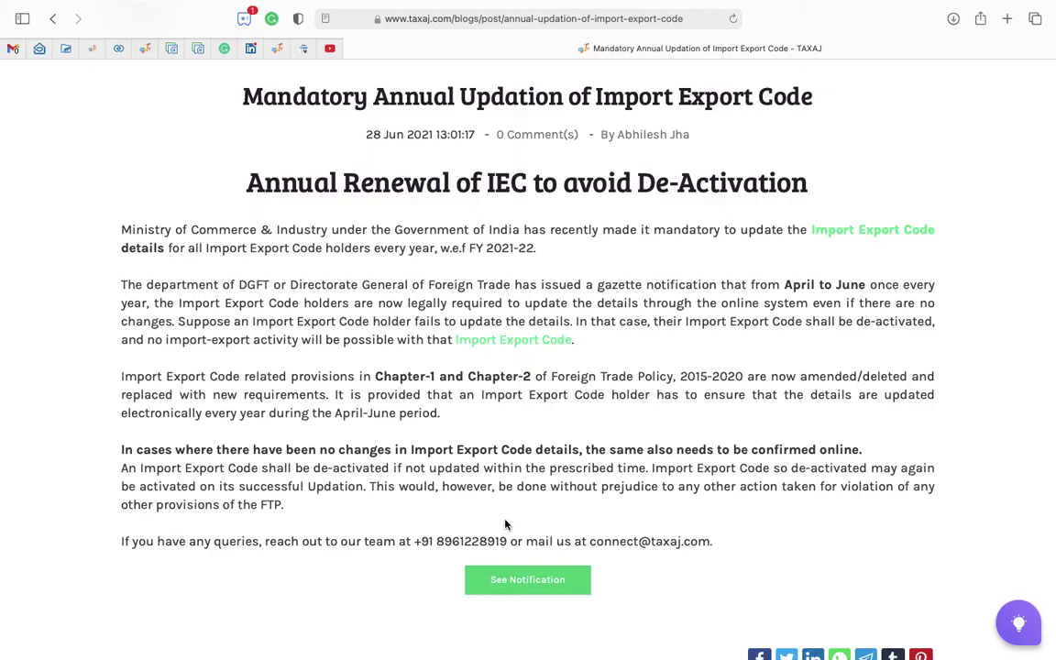
left_click(519, 579)
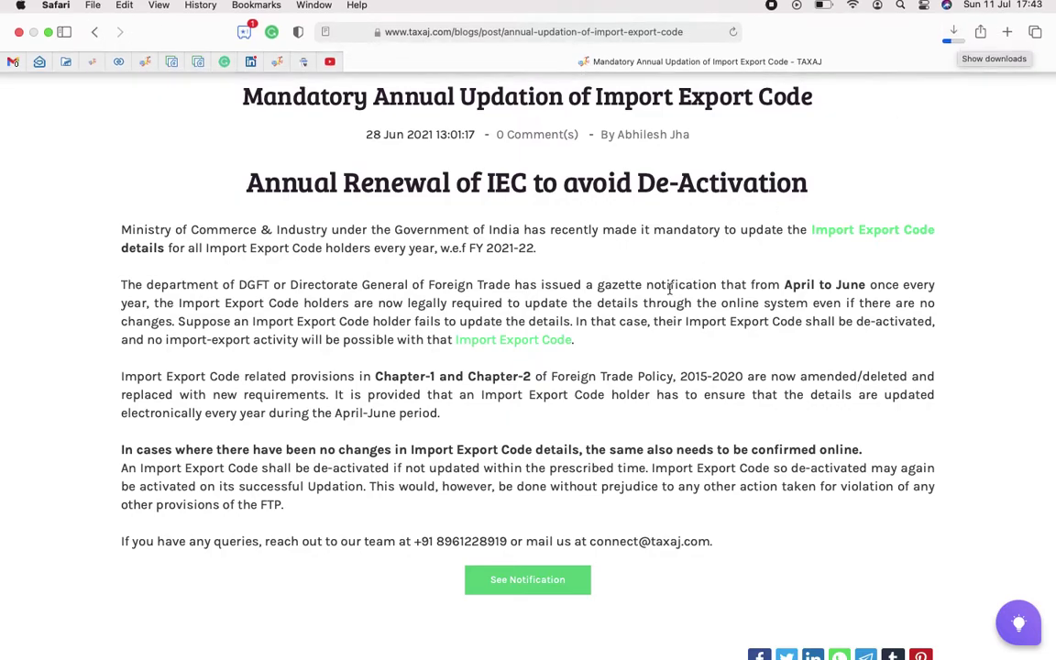
scroll(642, 294, "up", 5)
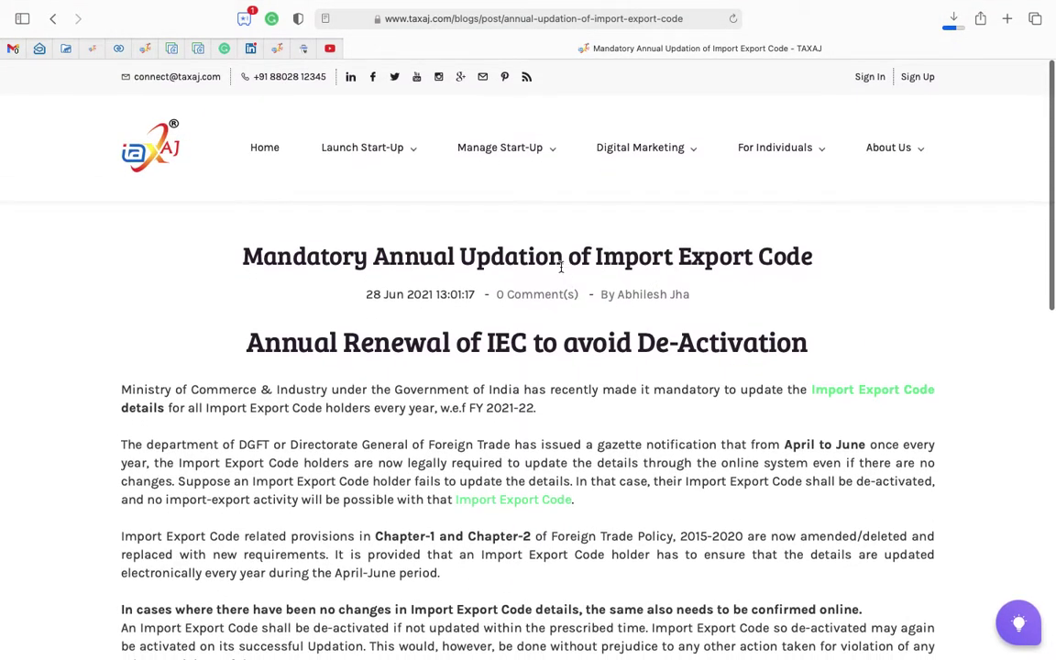
scroll(561, 267, "down", 1)
scroll(561, 268, "up", 1)
scroll(578, 365, "down", 3)
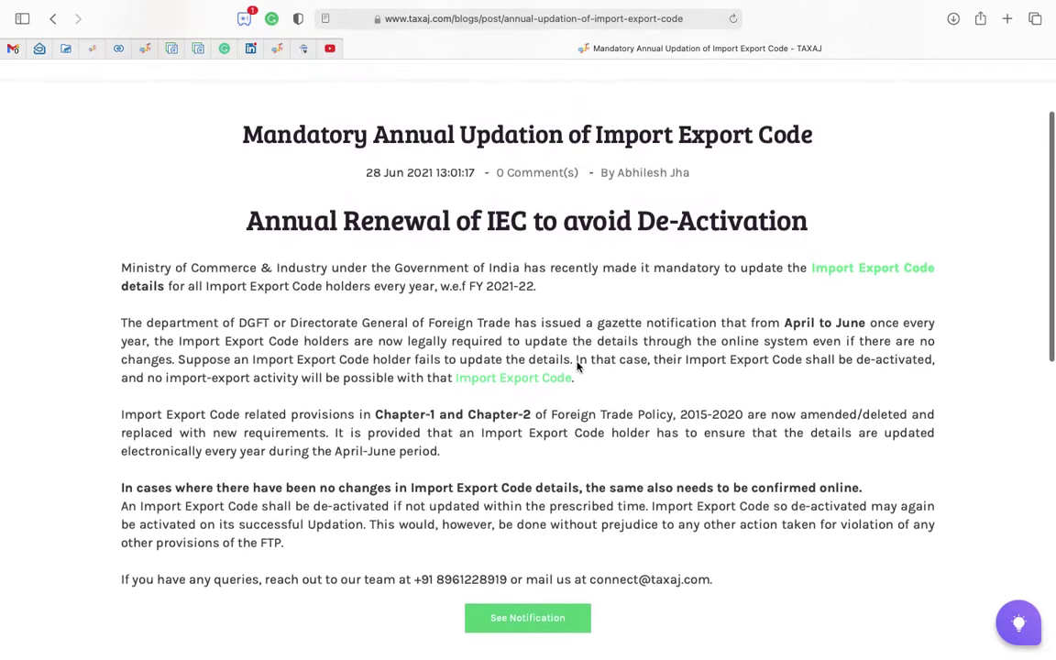
scroll(578, 365, "up", 2)
Open Notification 58 Date 12-02-2021 English.pdf in Acrobat Reader and read both pages.
left_click(953, 18)
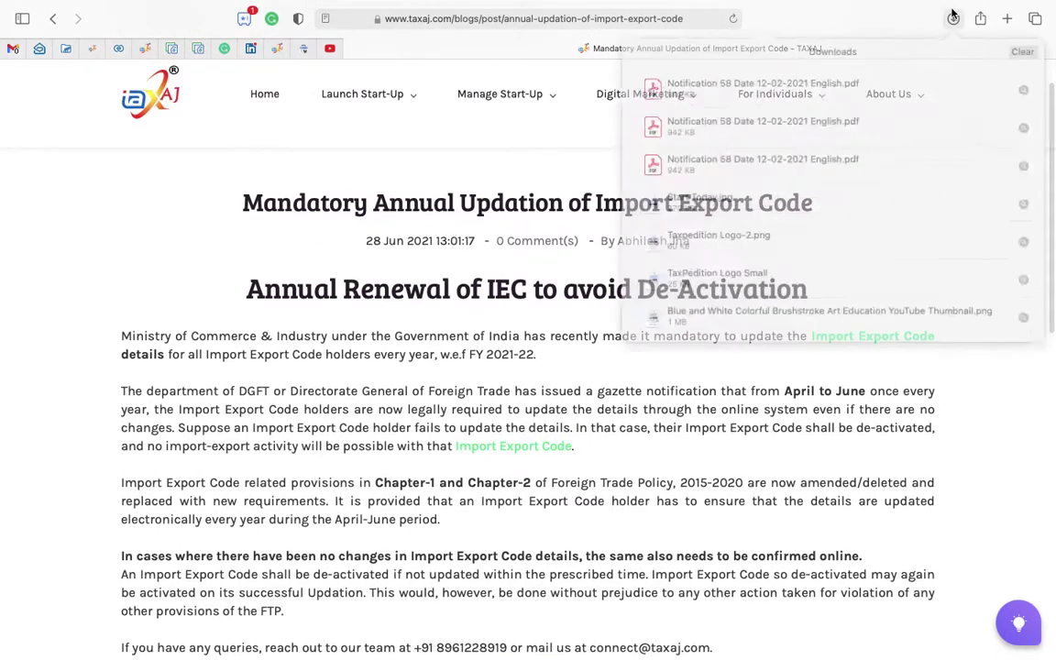
double_click(762, 92)
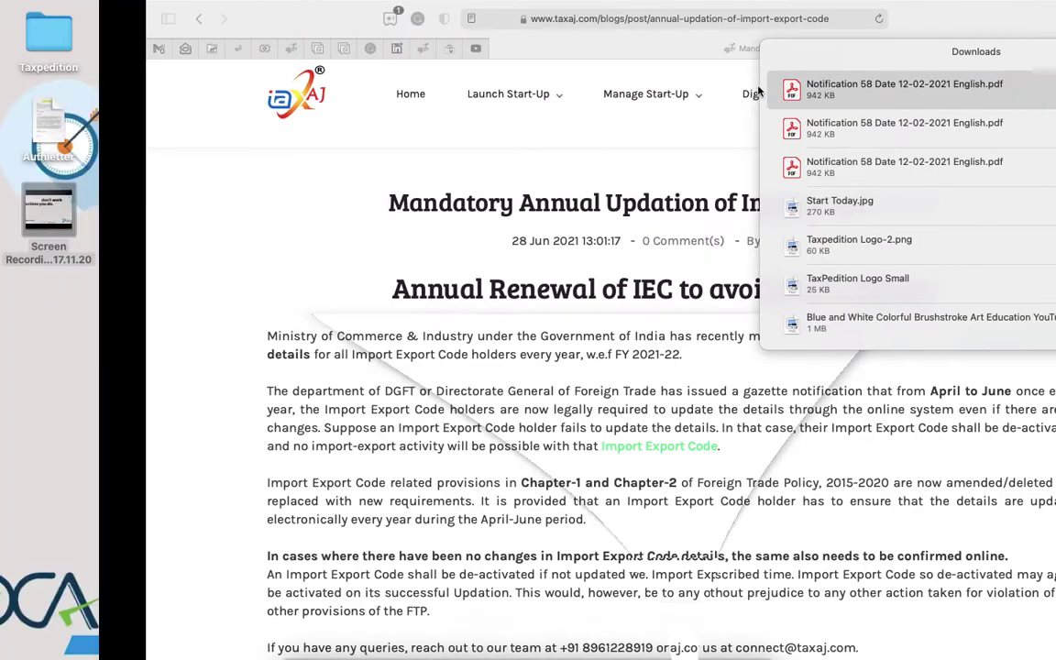
scroll(262, 525, "up", 20)
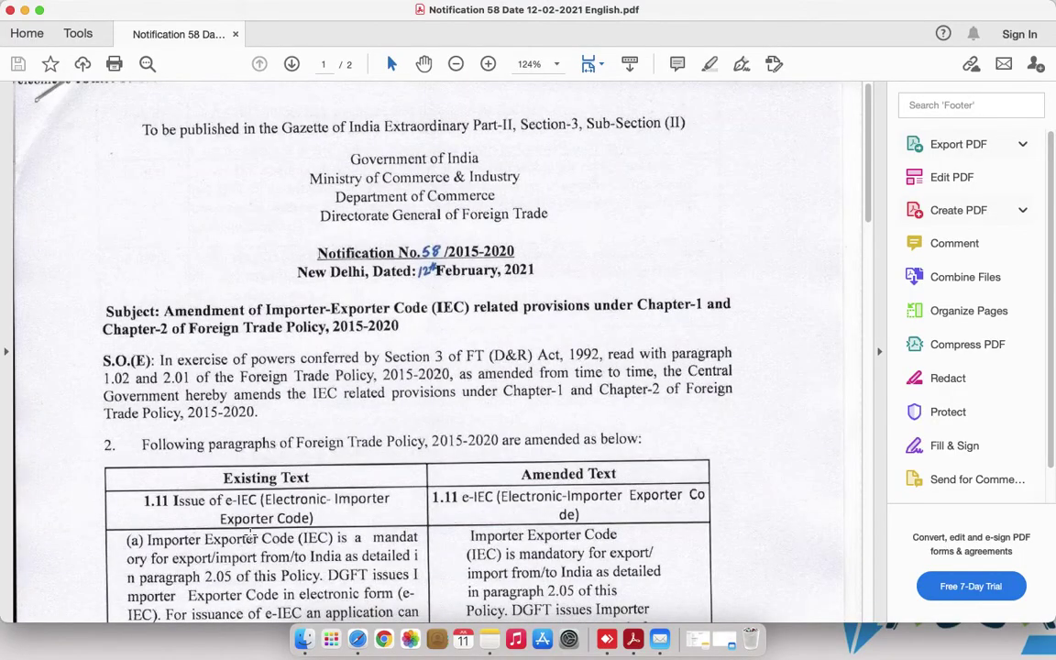
scroll(250, 535, "down", 5)
scroll(251, 536, "down", 3)
scroll(250, 535, "down", 4)
scroll(250, 536, "down", 5)
scroll(251, 535, "down", 5)
scroll(251, 536, "down", 5)
scroll(250, 536, "down", 6)
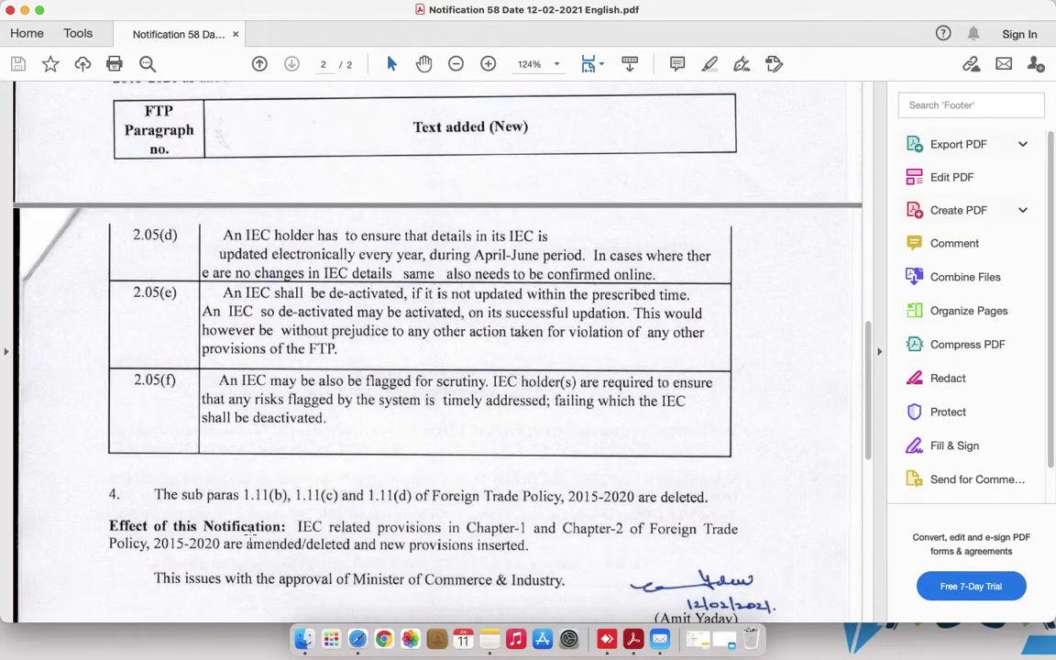
Back in Safari, close Downloads and go to the DGFT website via 'dgft'.
left_click(358, 639)
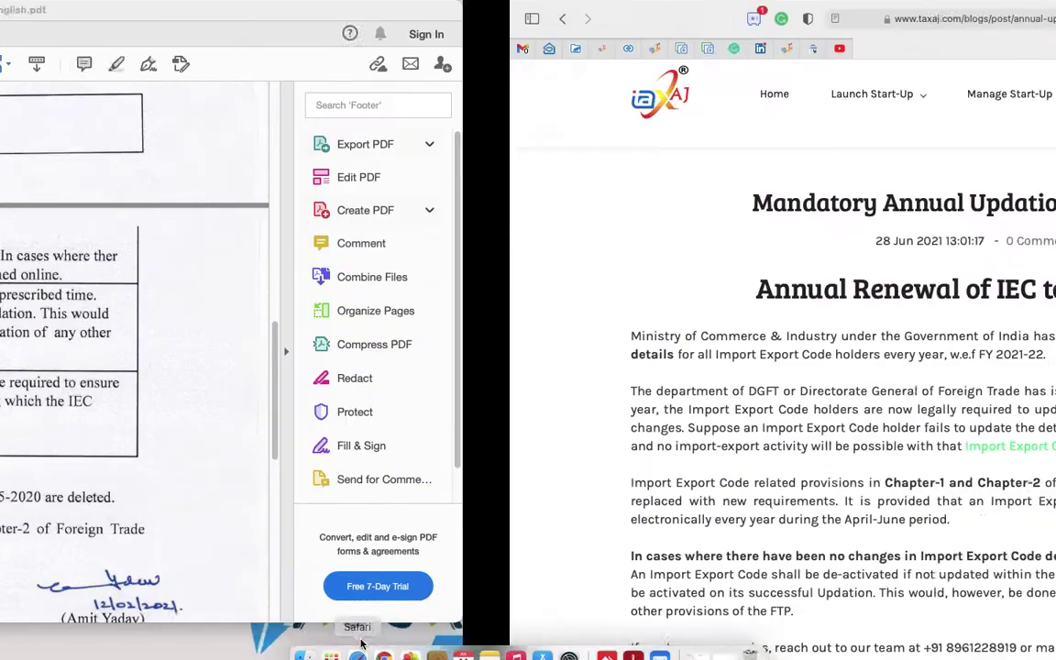
left_click(400, 372)
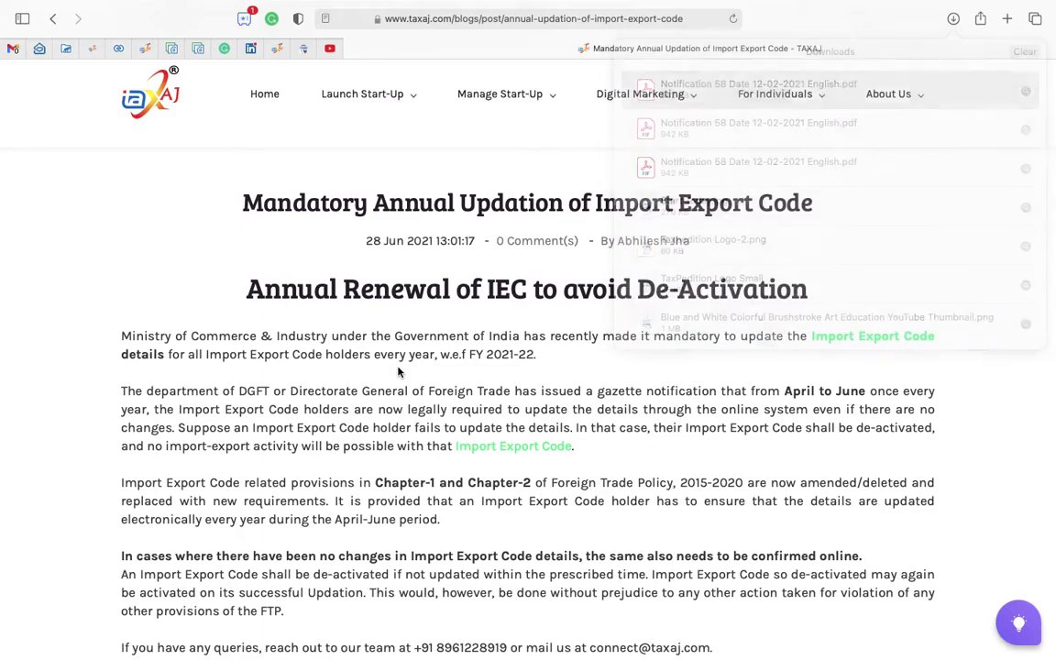
scroll(480, 381, "up", 2)
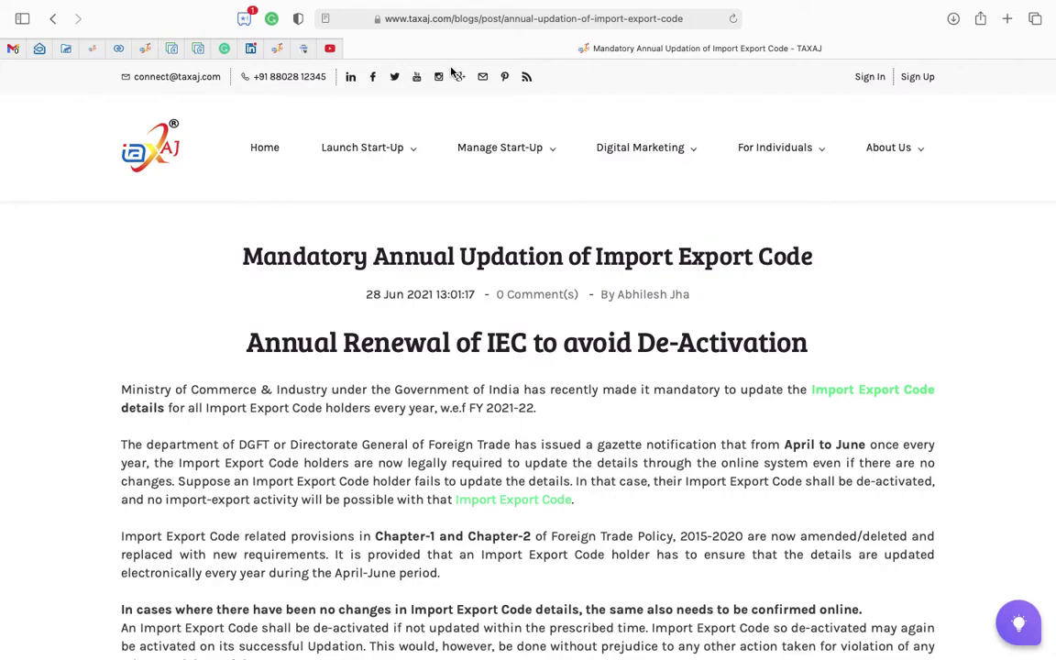
left_click(507, 27)
type("dgft")
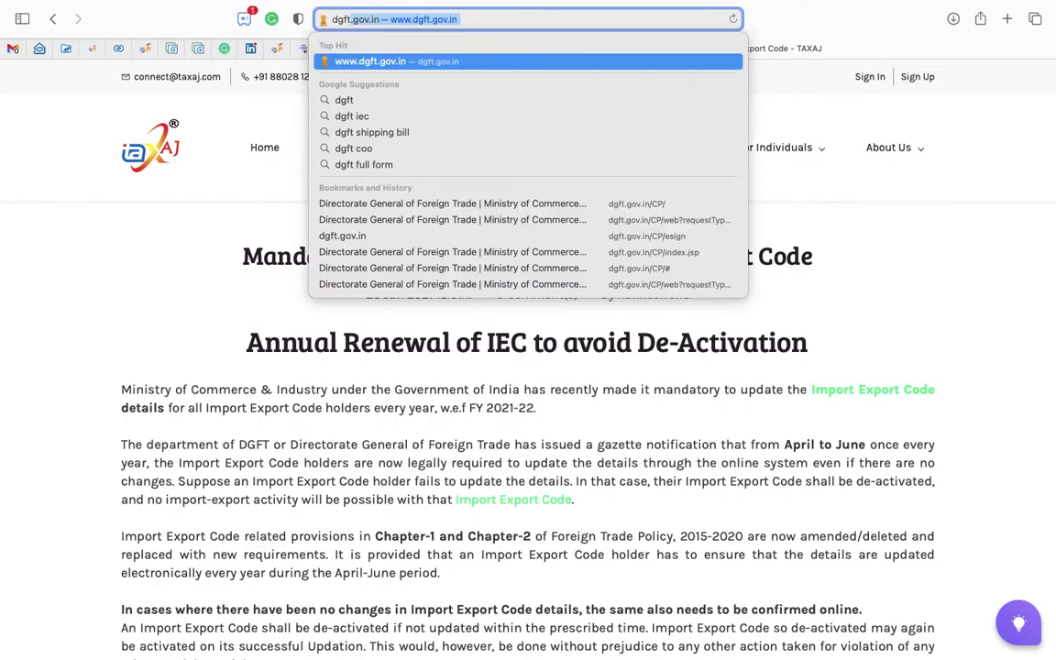
key("Return")
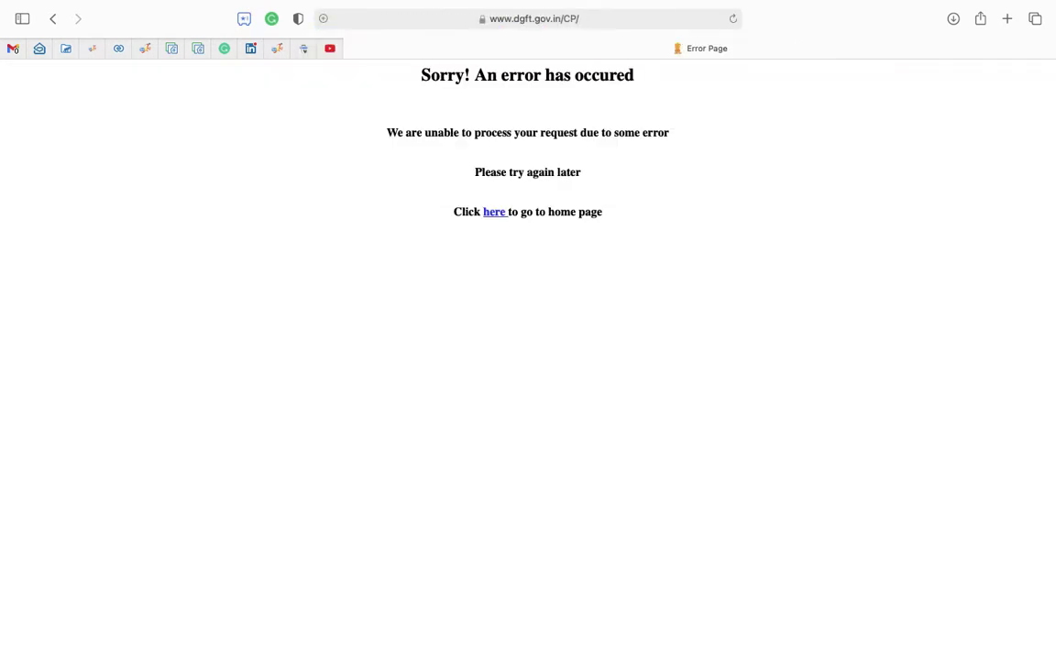
Open the DGFT home page and log out of the account.
left_click(495, 216)
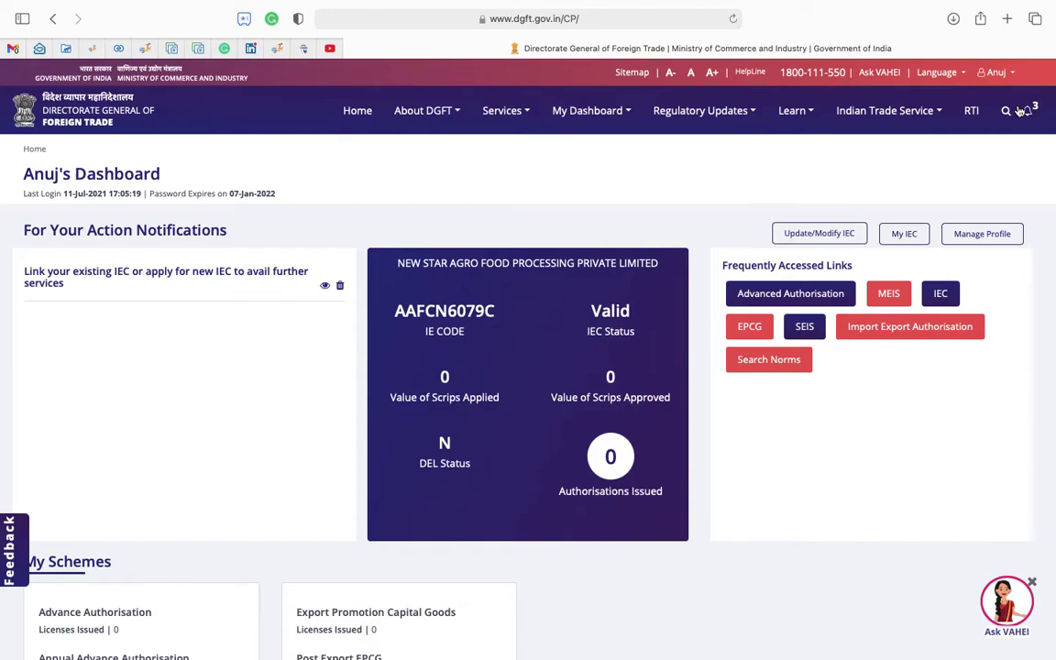
left_click(1002, 72)
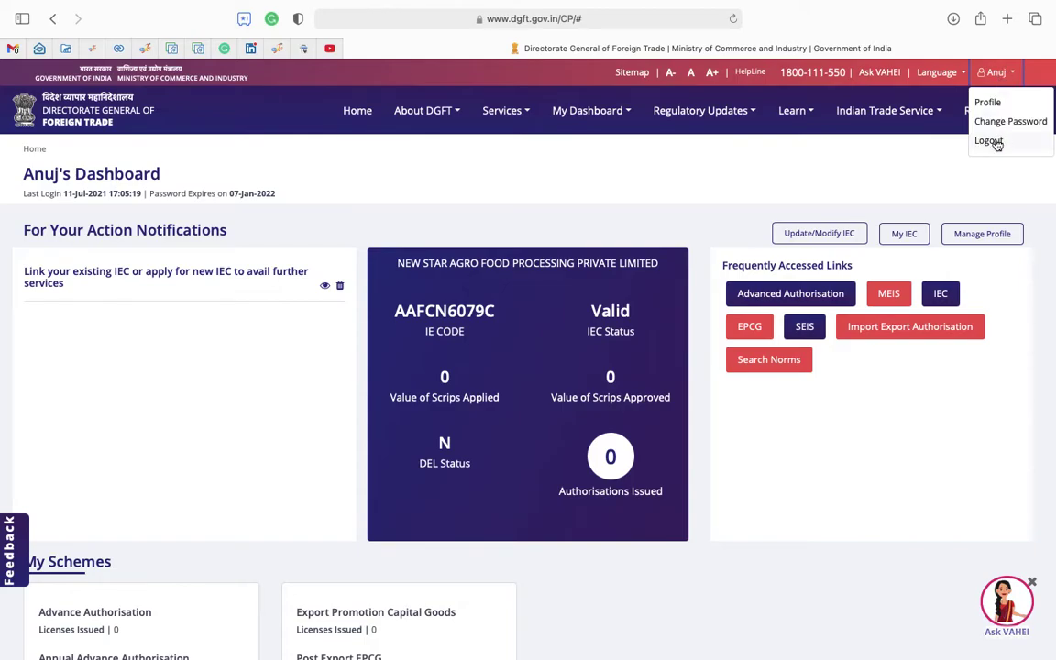
left_click(989, 140)
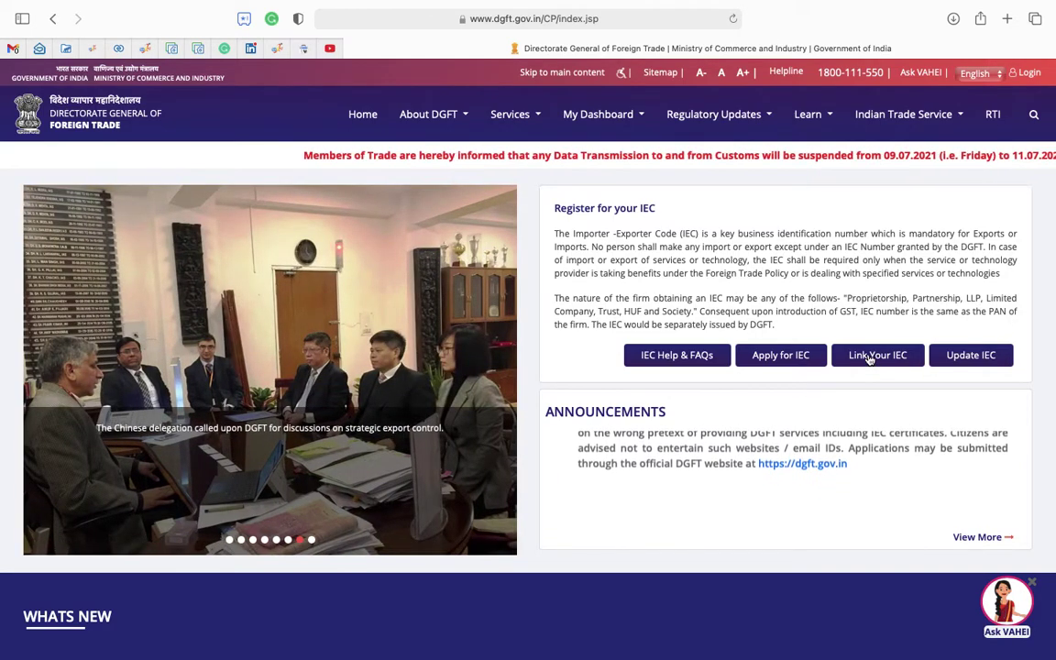
Open the Link IEC sign-in window, glance at registration, then switch to the LOGIN form.
left_click(869, 358)
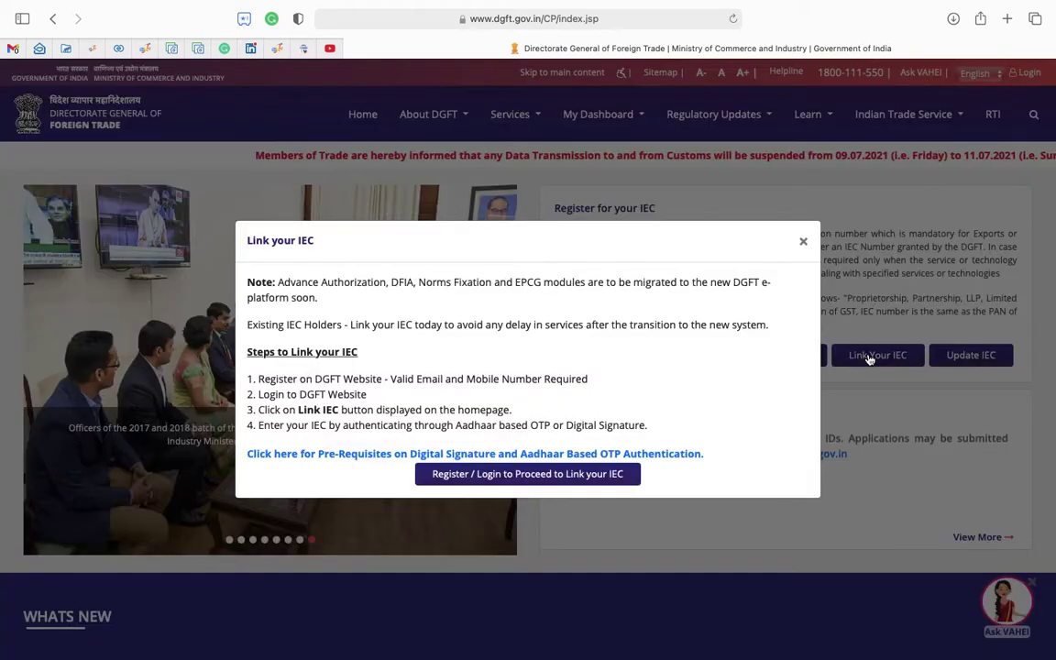
left_click(524, 474)
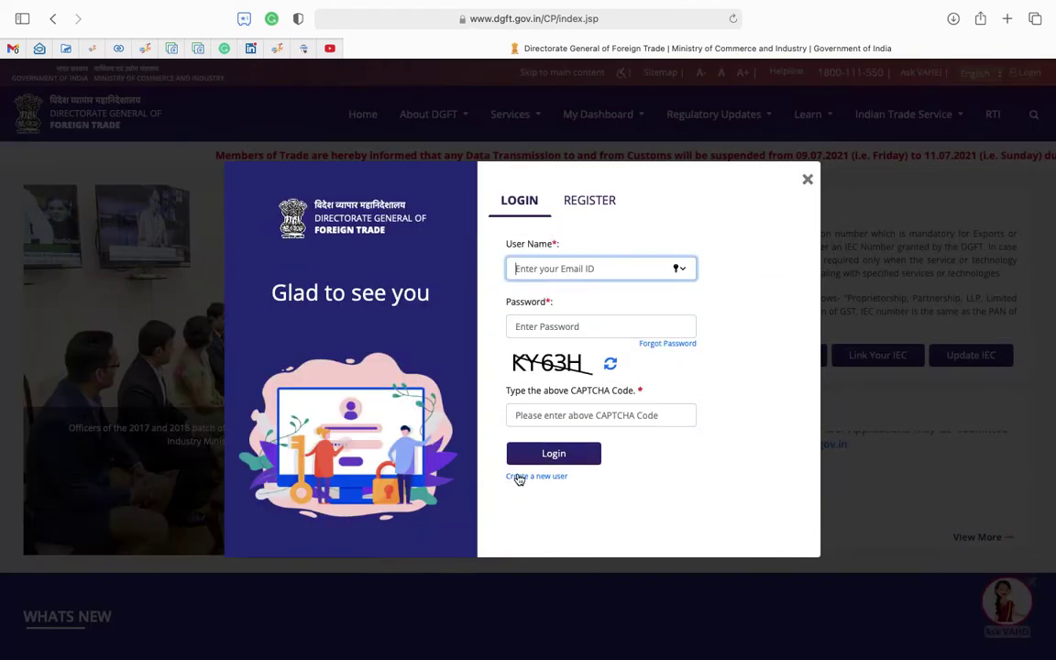
left_click(589, 201)
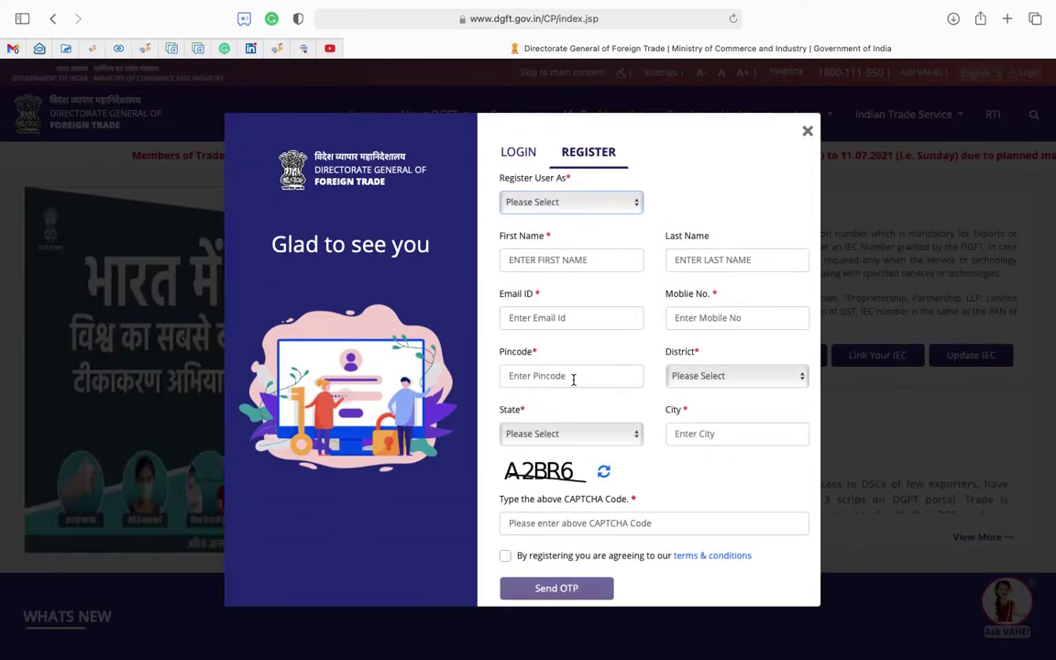
left_click(559, 203)
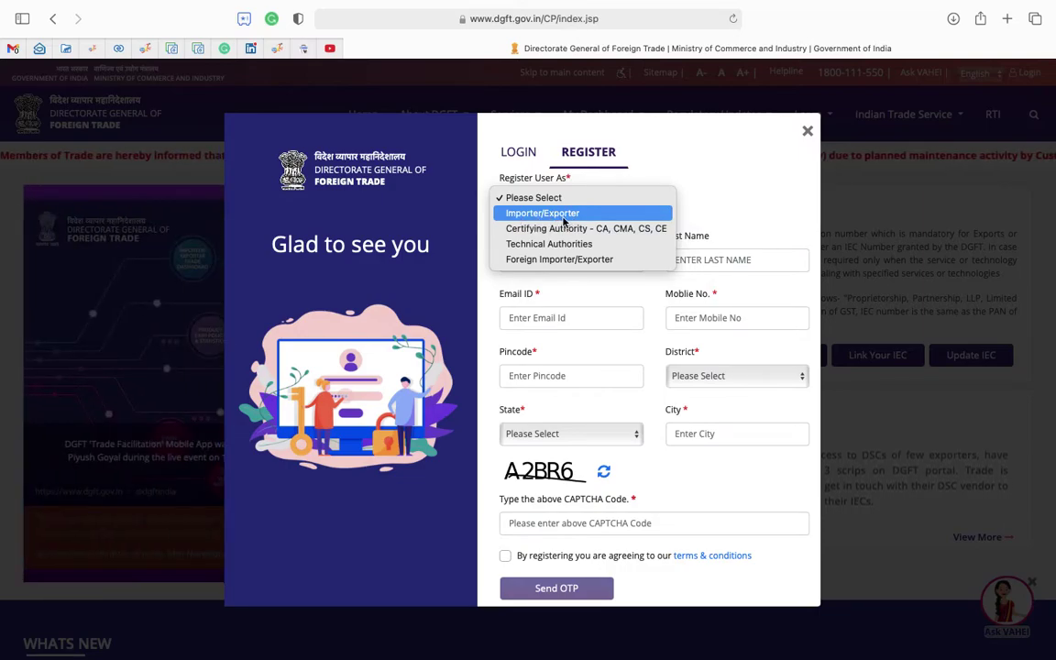
left_click(583, 143)
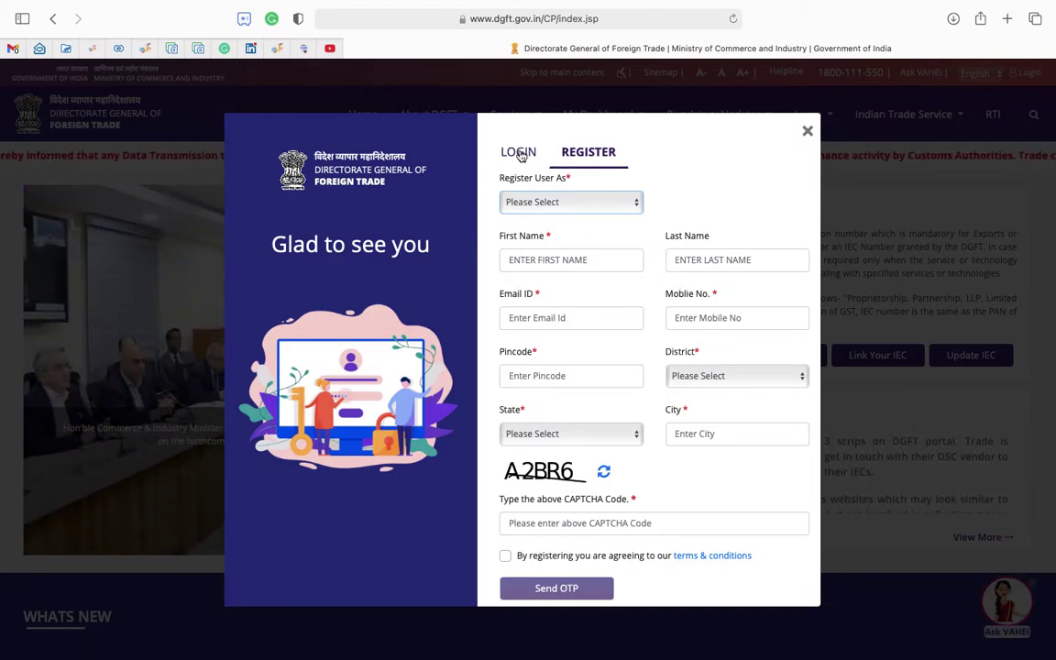
left_click(520, 154)
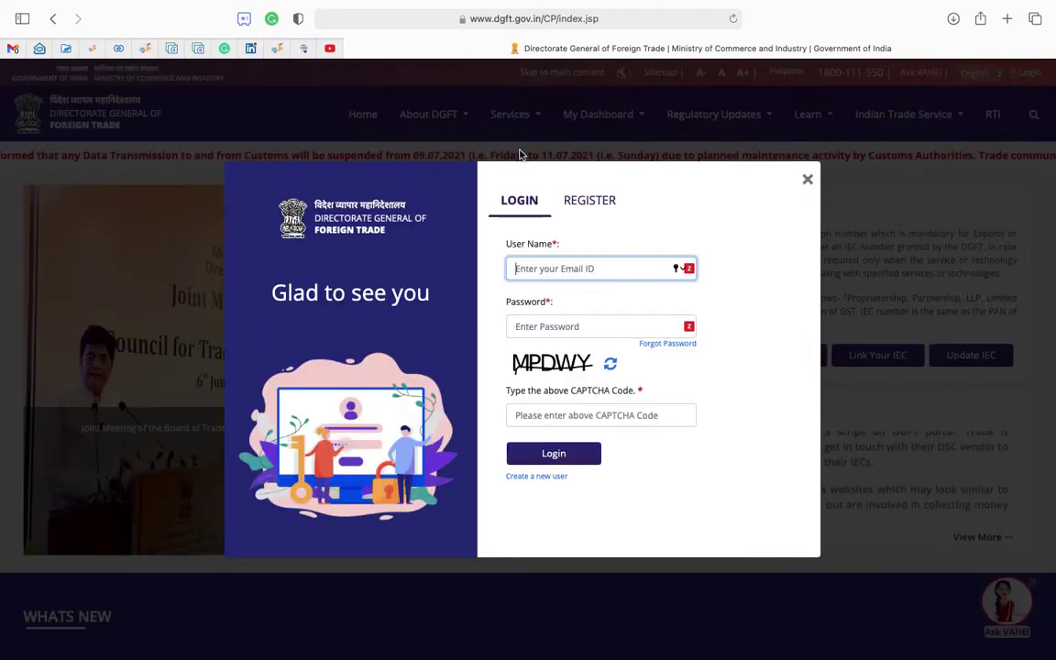
Copy the account e-mail from the login note in Notes and return to Safari.
key("ctrl+Up")
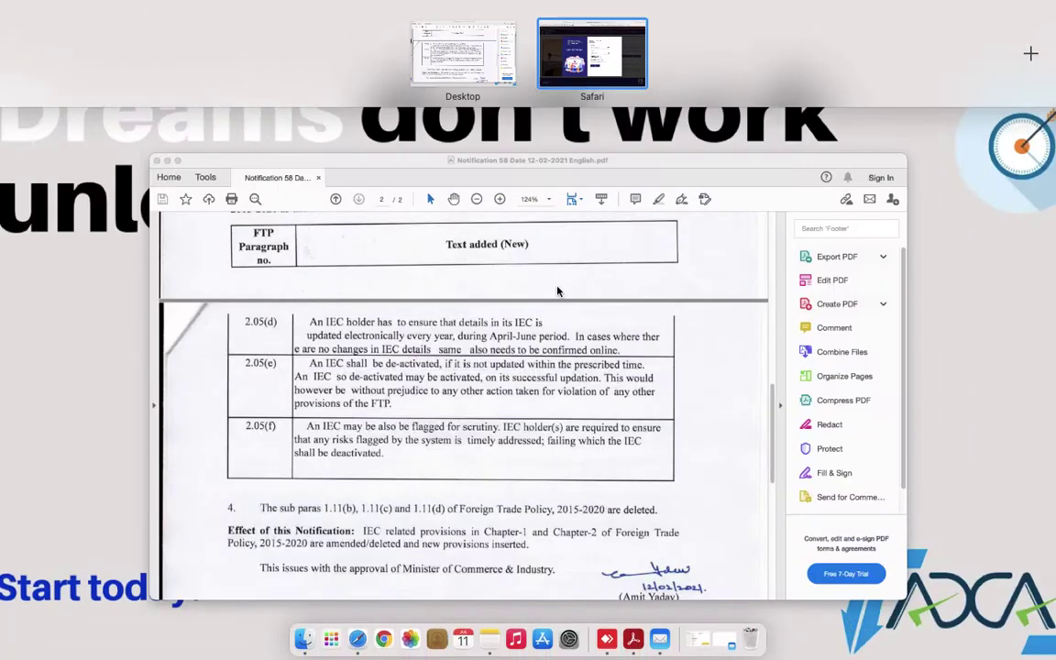
left_click(495, 635)
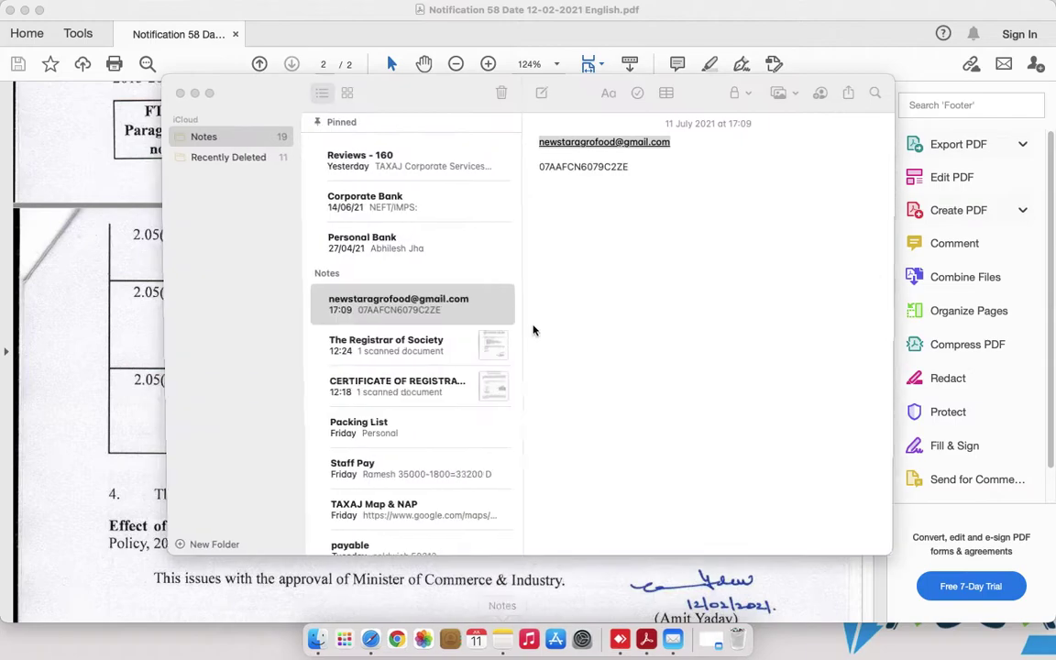
left_click_drag(684, 144, 537, 144)
key("super+c")
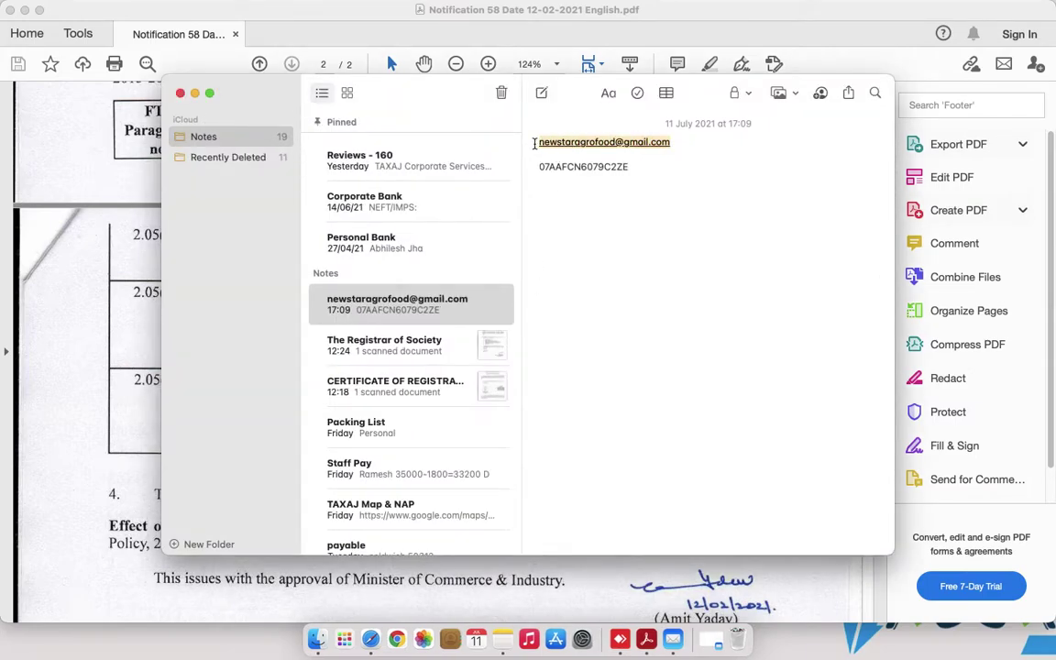
key("super+Tab")
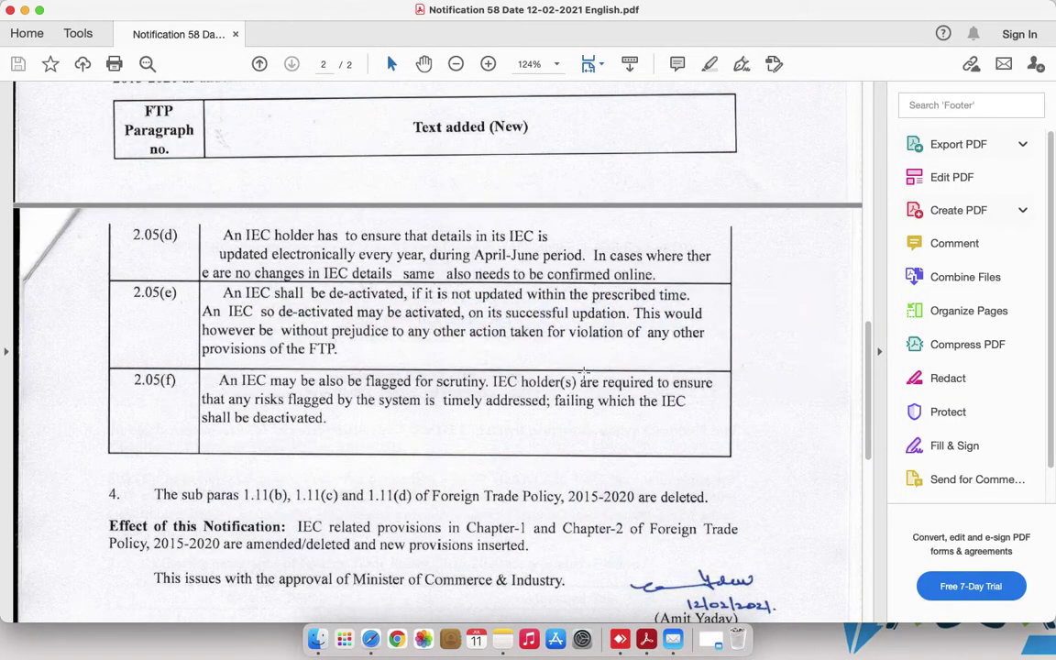
left_click(369, 632)
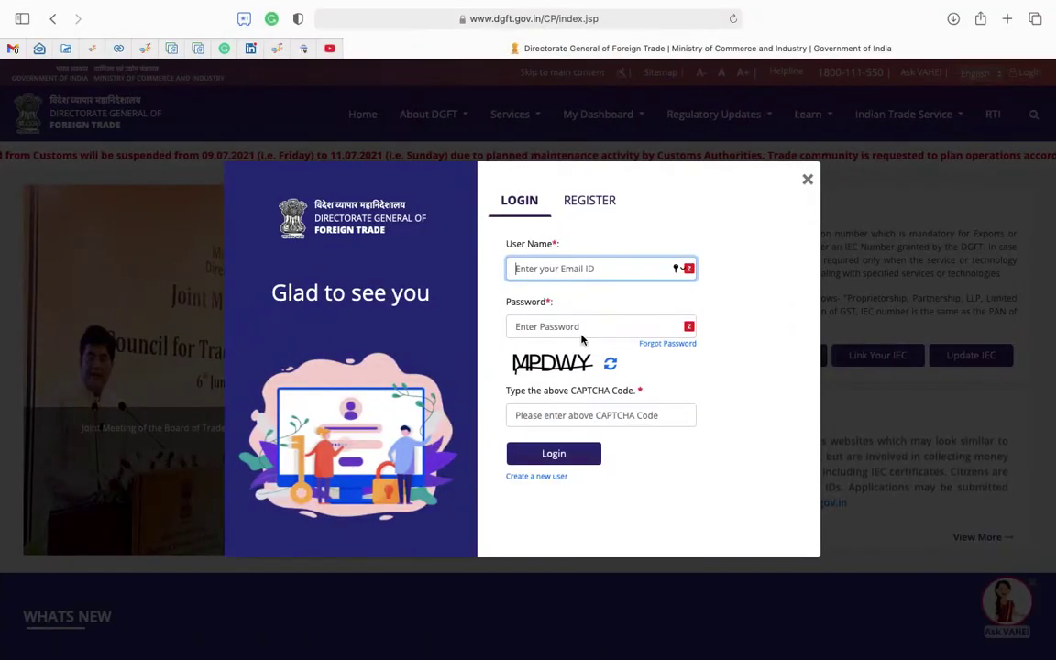
Log in with the copied e-mail, account password and CAPTCHA, declining Safari's password save.
key("super+v")
key("Tab")
type("••••")
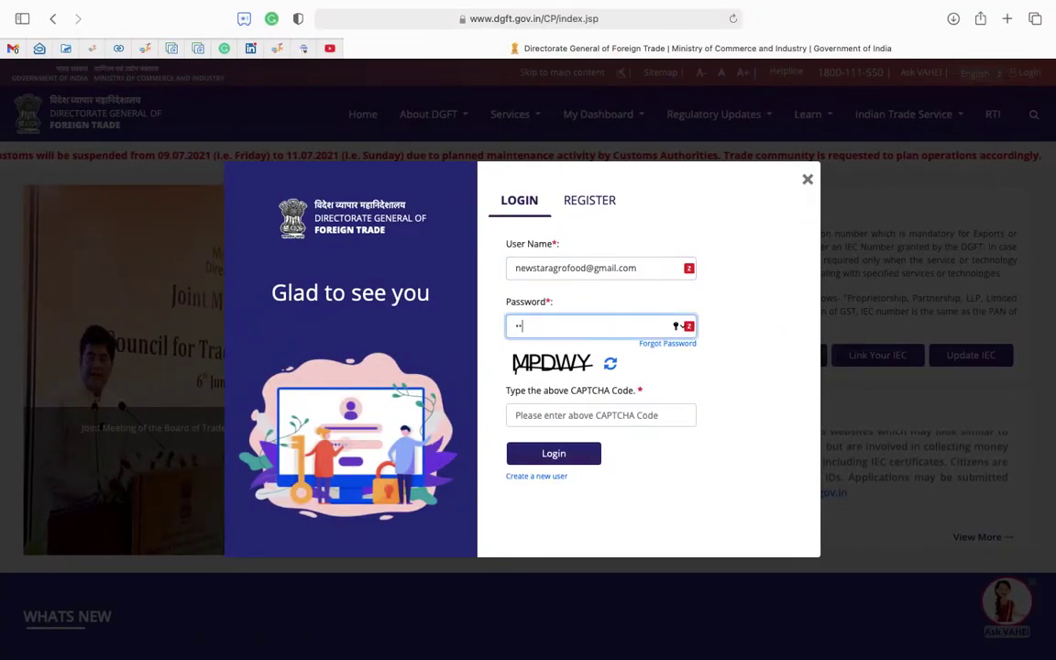
type("••••••")
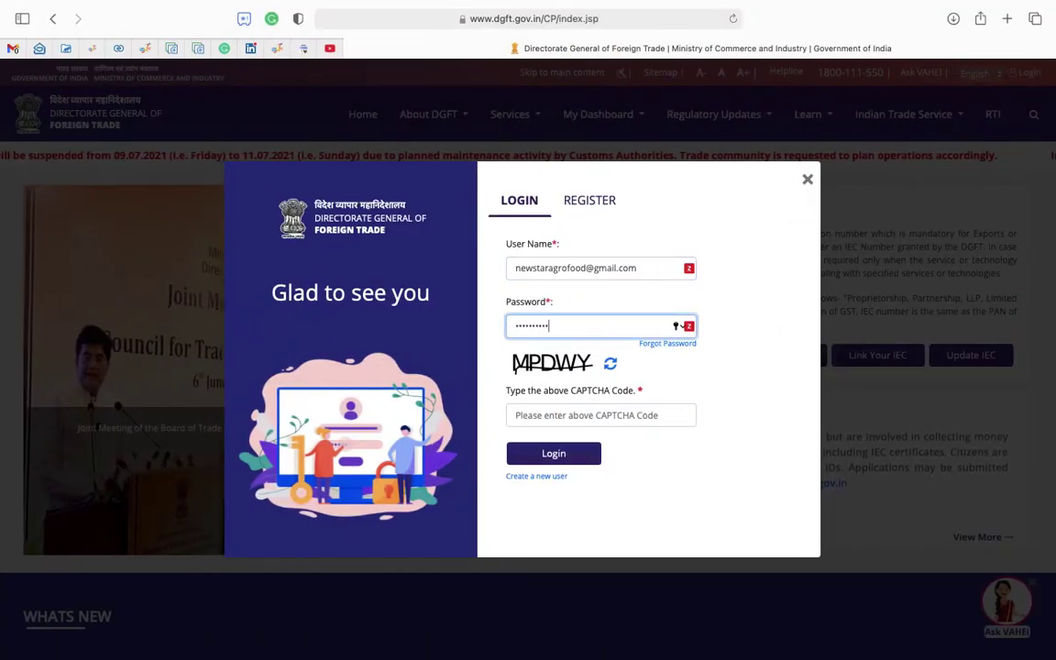
left_click(548, 415)
type("MPDWY")
left_click(552, 453)
left_click(534, 440)
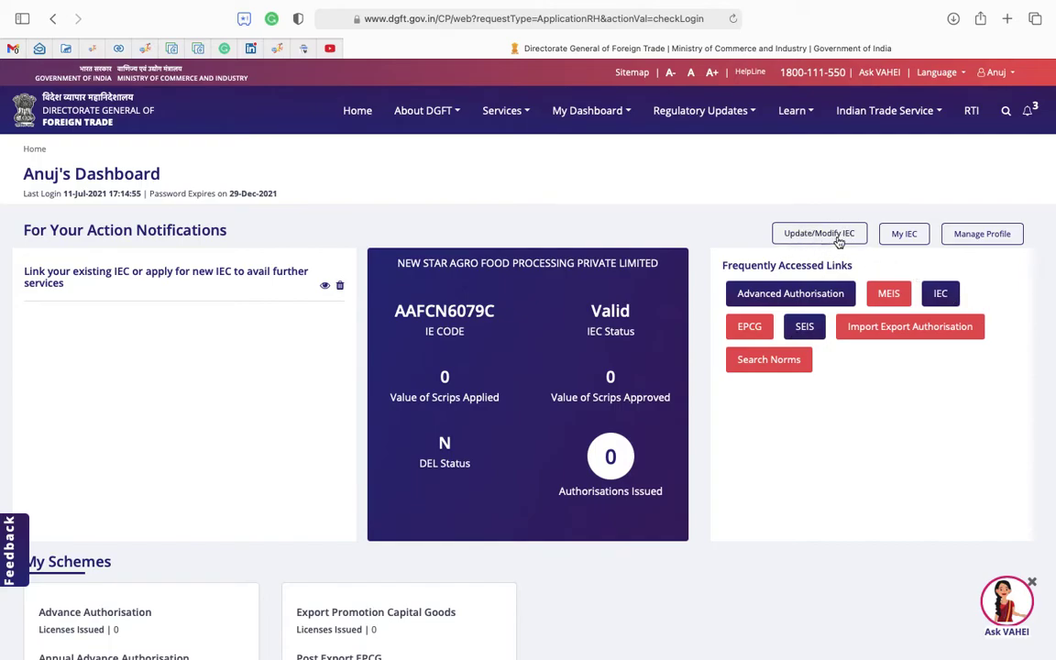
Open the Update/Modify IEC page and view the existing draft's actions.
left_click(503, 110)
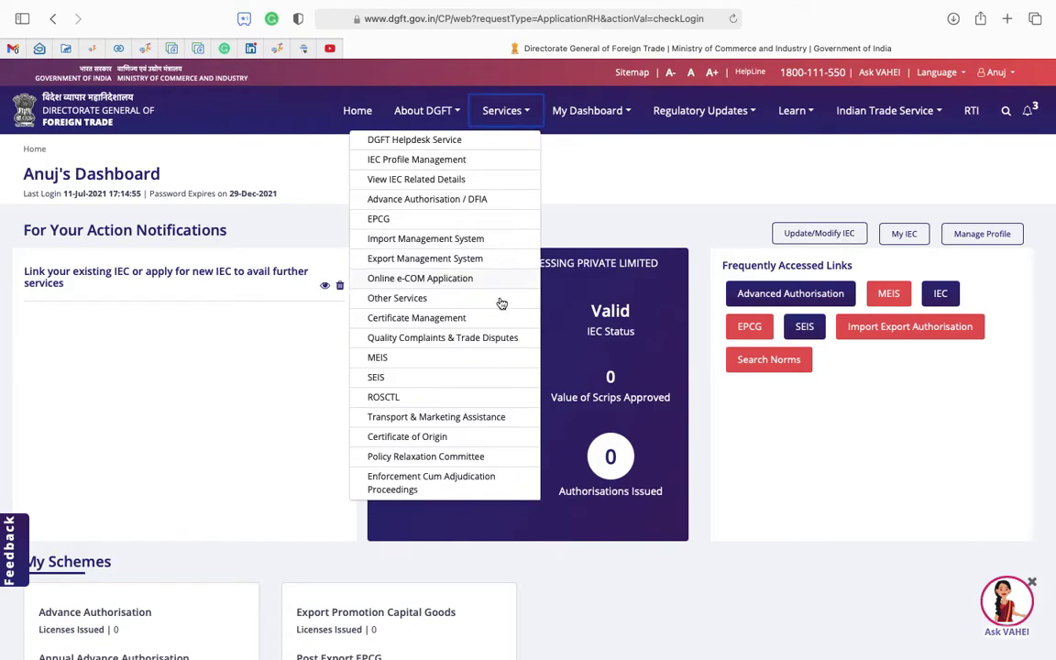
left_click(660, 148)
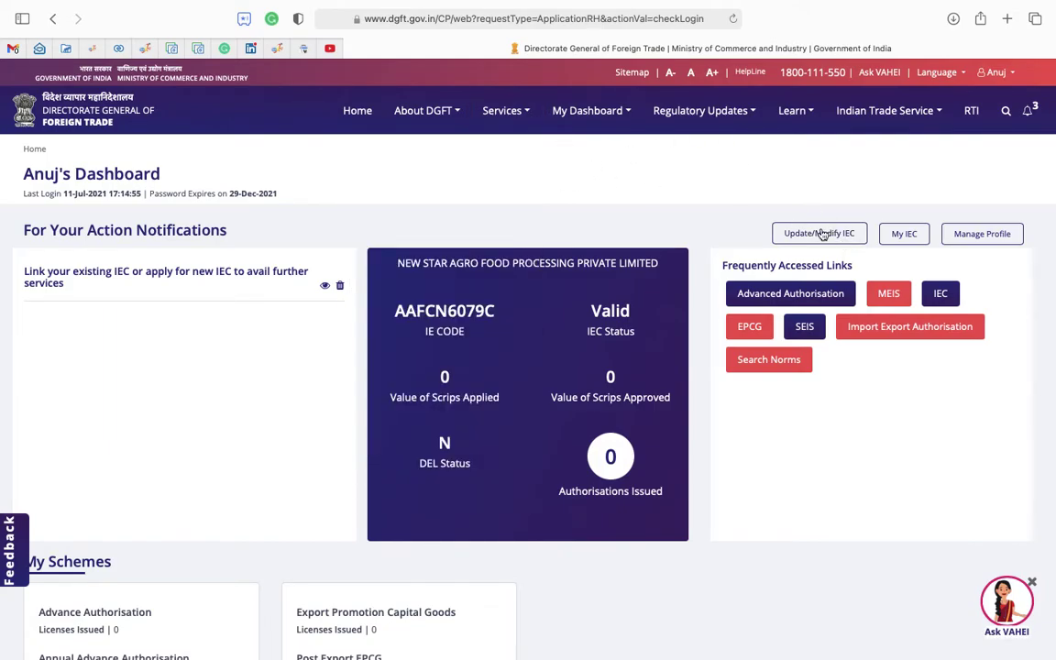
left_click(823, 233)
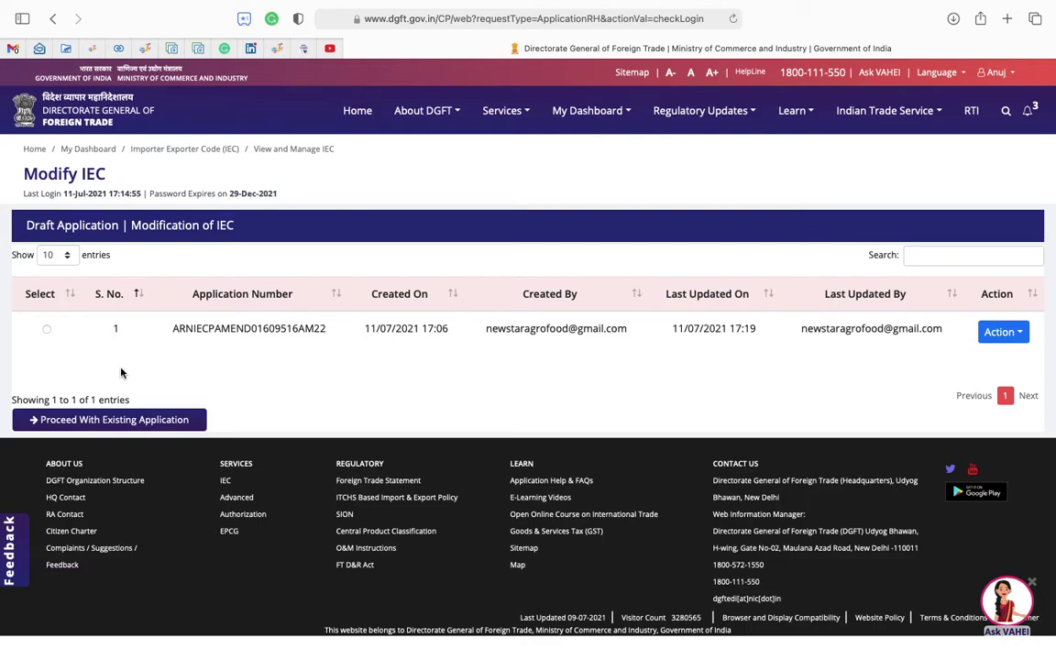
left_click(1012, 336)
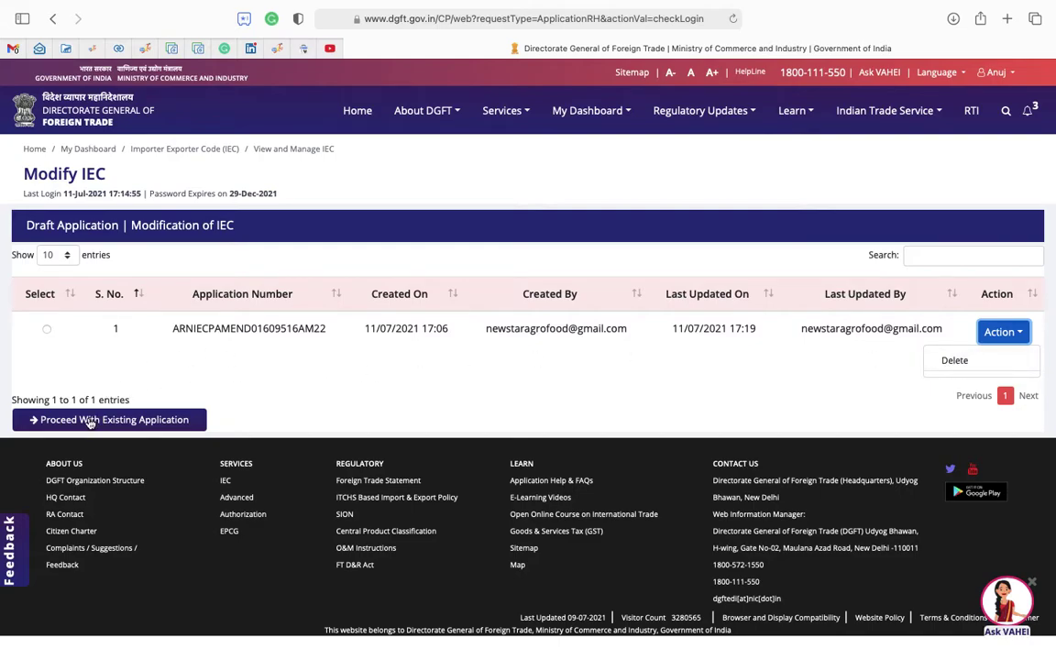
Delete the existing IEC modification draft and start a fresh application.
left_click(46, 329)
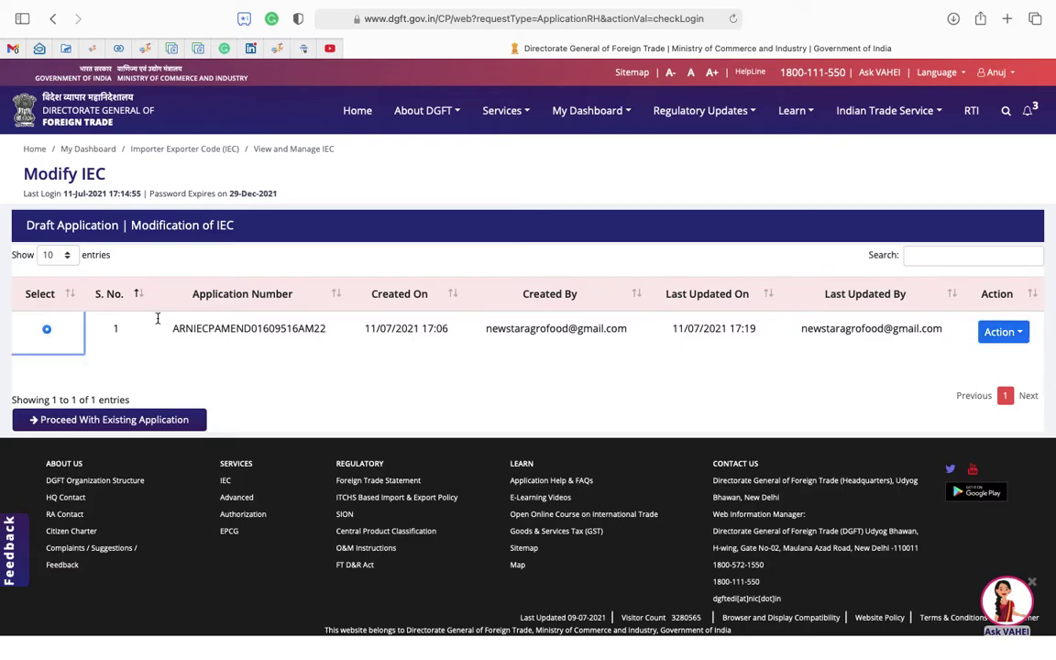
left_click(997, 333)
left_click(967, 368)
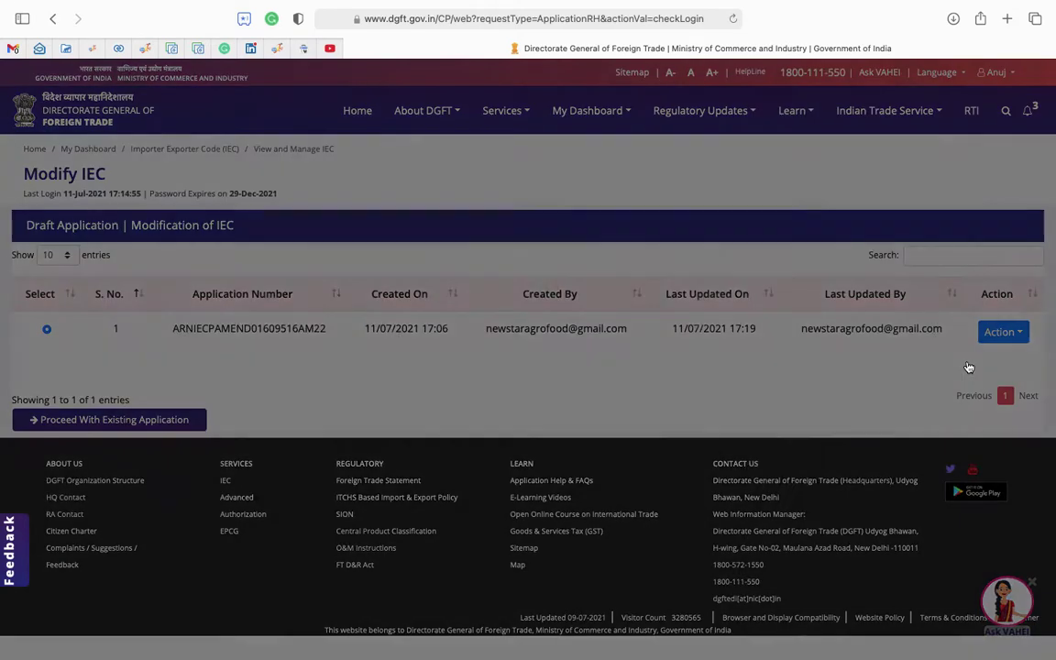
left_click(554, 385)
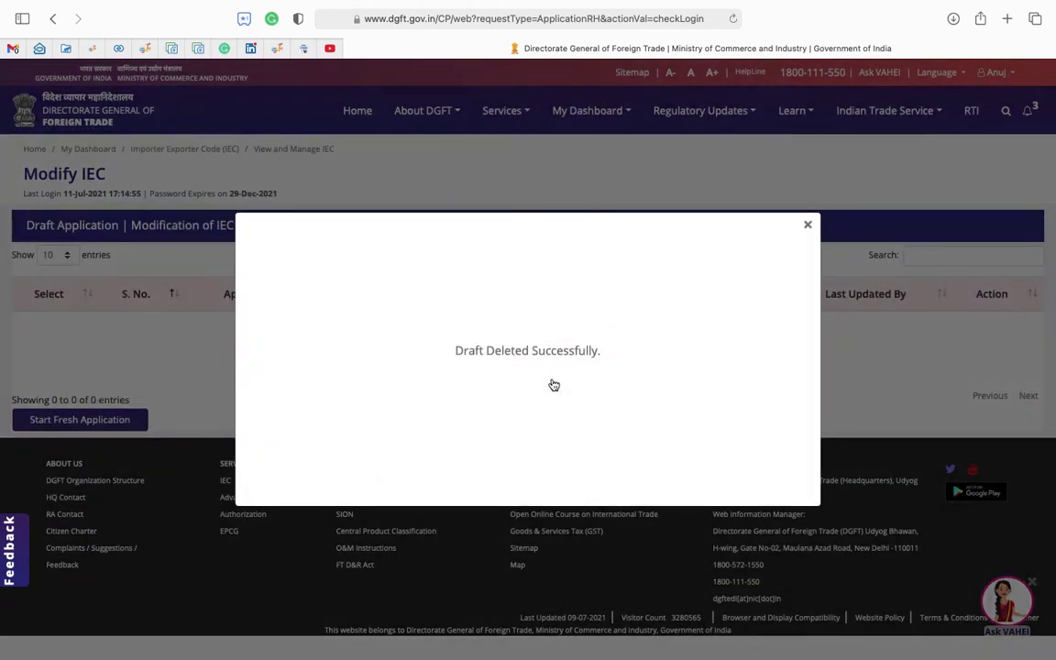
left_click(808, 224)
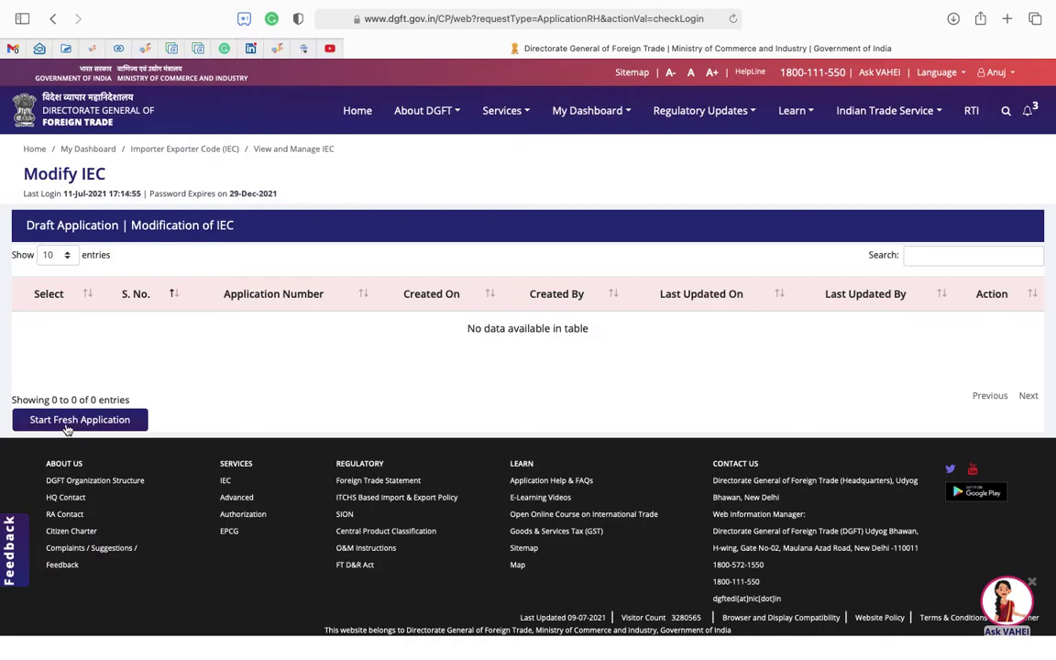
left_click(66, 421)
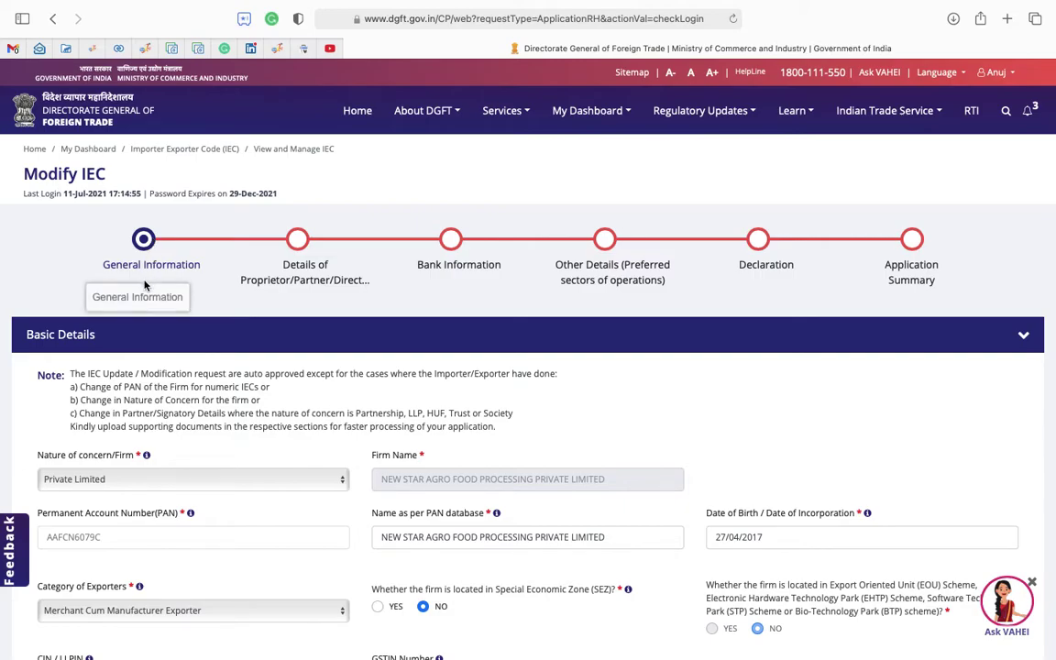
scroll(144, 284, "down", 4)
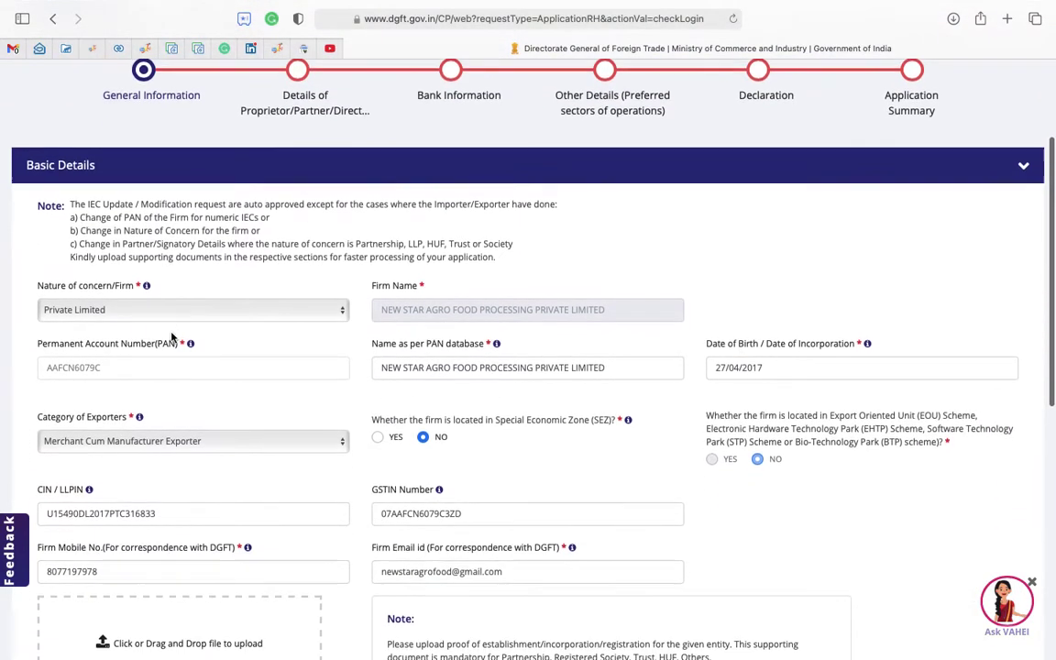
scroll(171, 339, "down", 3)
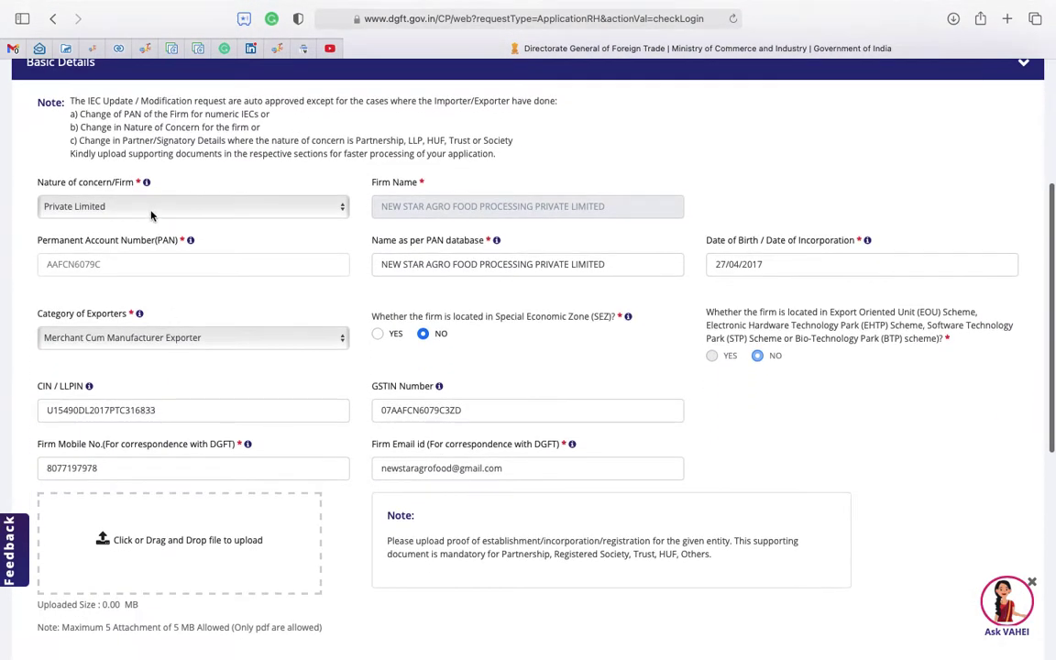
left_click(183, 209)
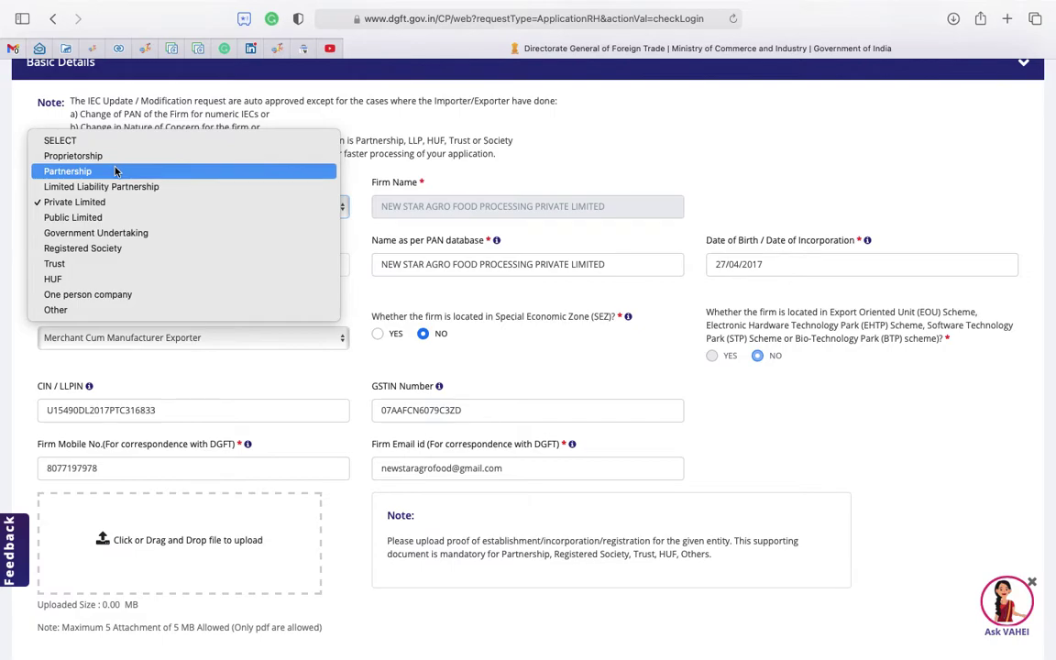
left_click(424, 298)
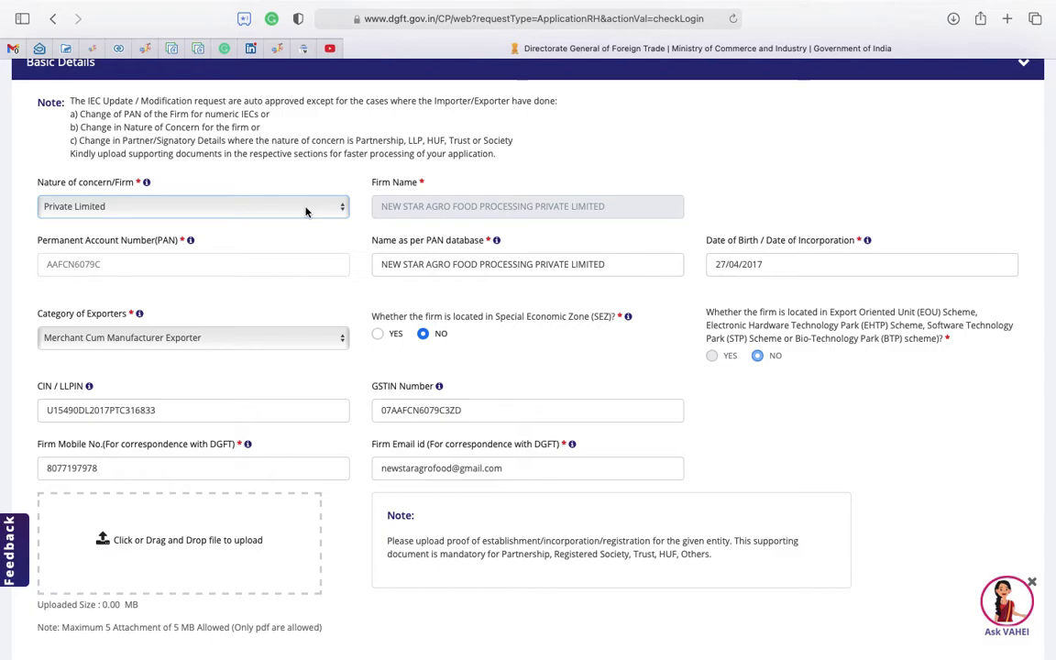
left_click(248, 207)
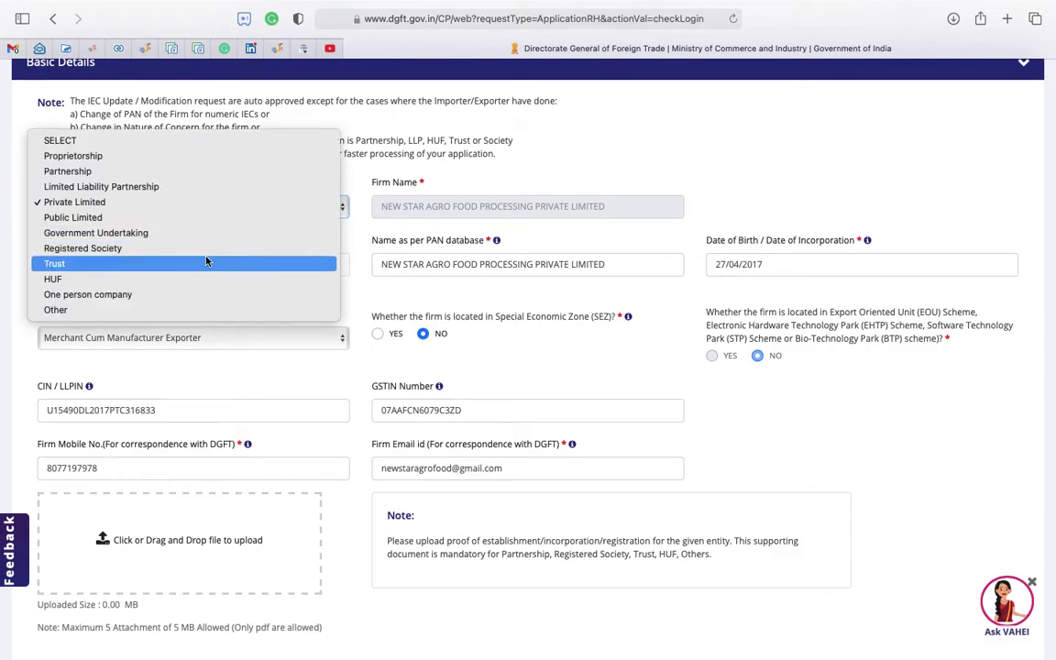
left_click(397, 290)
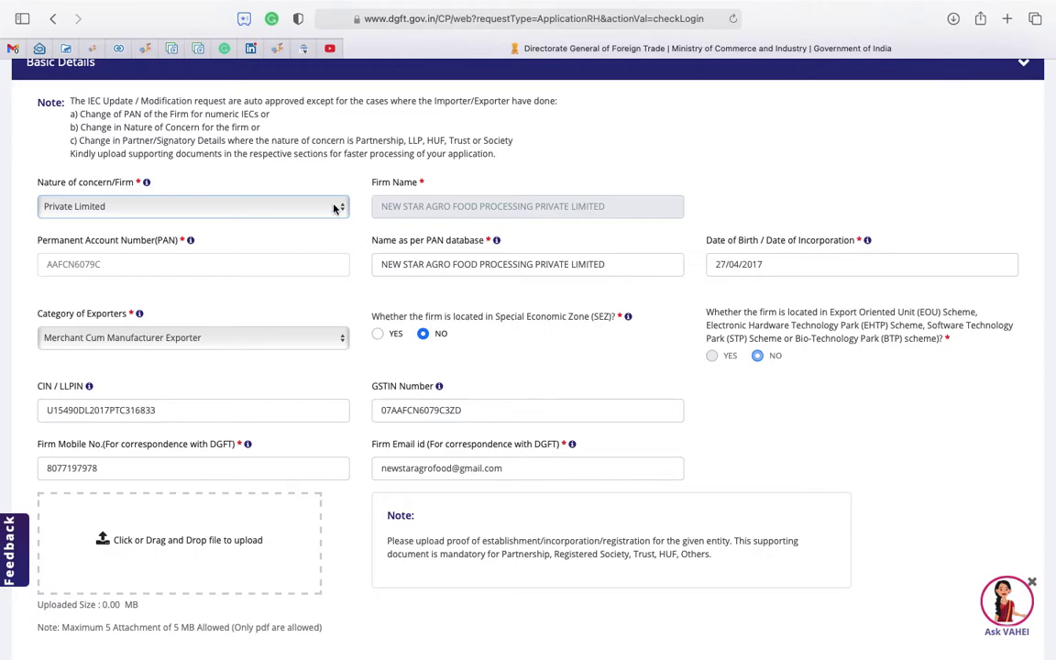
left_click(260, 206)
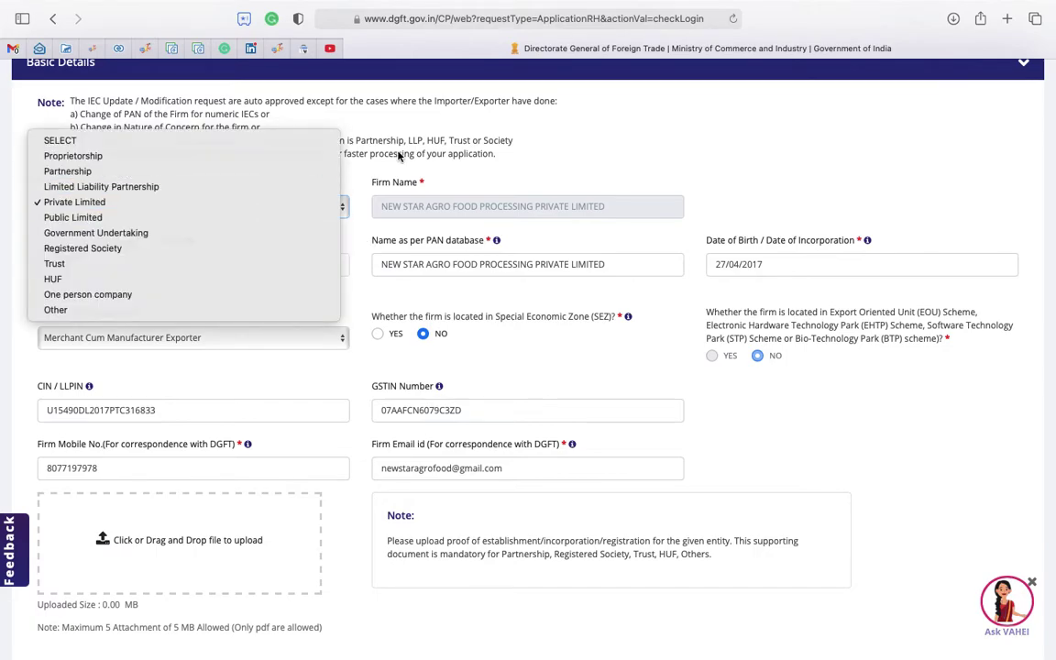
left_click(358, 140)
left_click(172, 216)
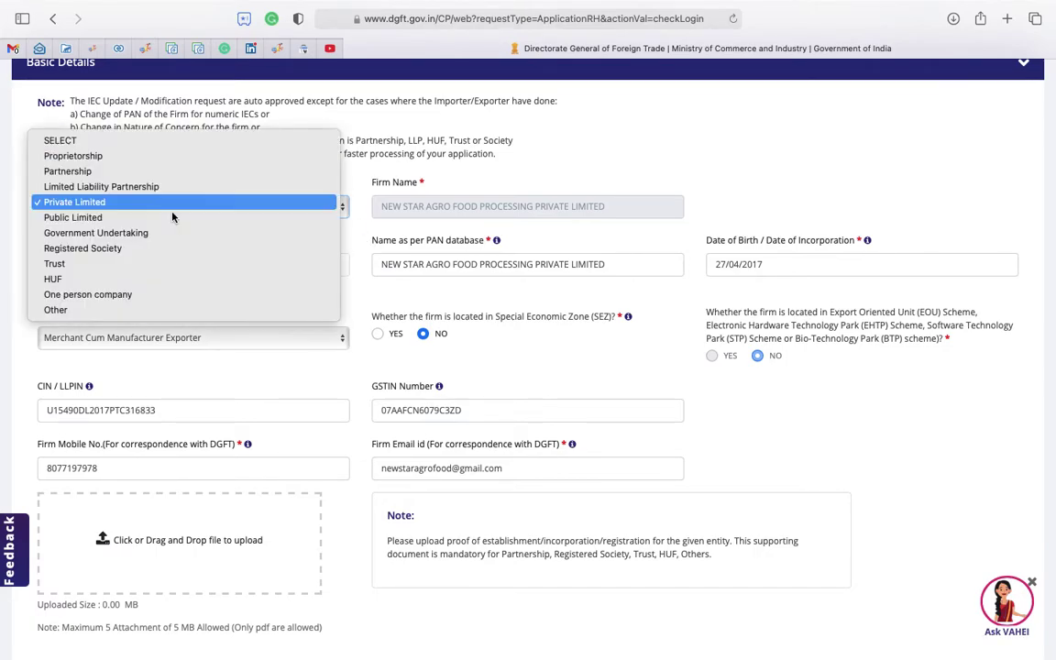
left_click(156, 209)
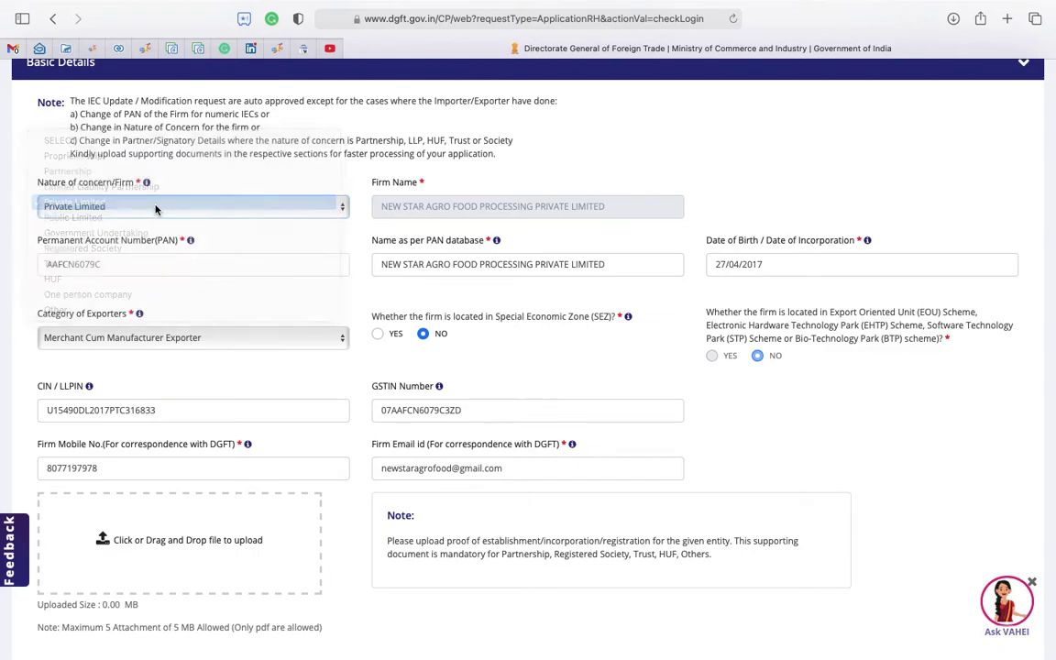
scroll(165, 294, "down", 1)
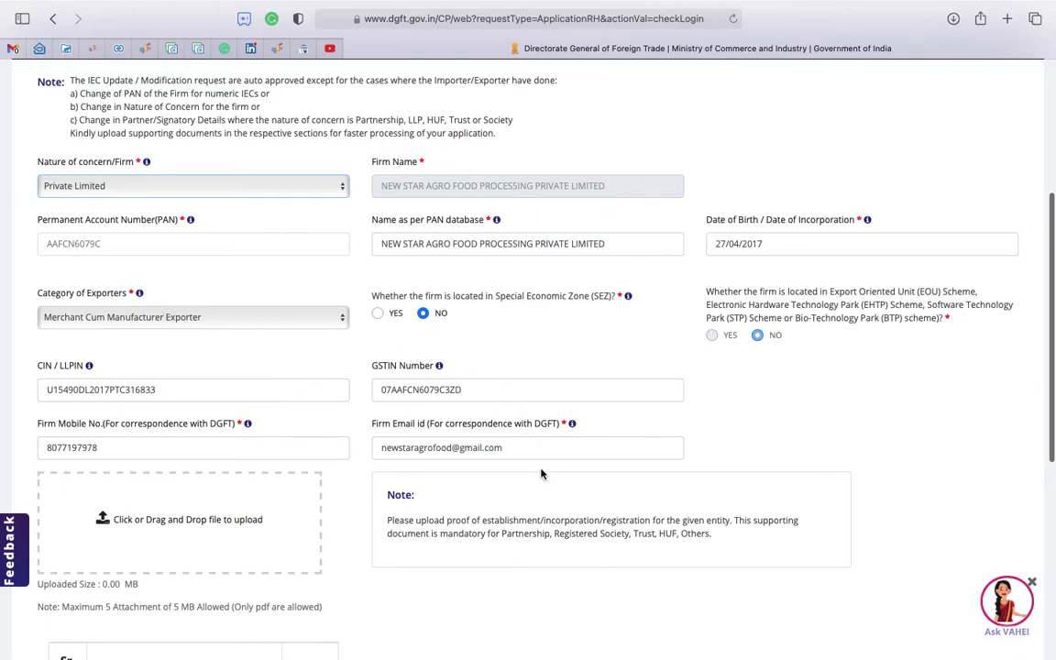
Review the prefilled Basic Details of the Modify IEC application.
scroll(543, 473, "down", 2)
scroll(543, 473, "down", 2)
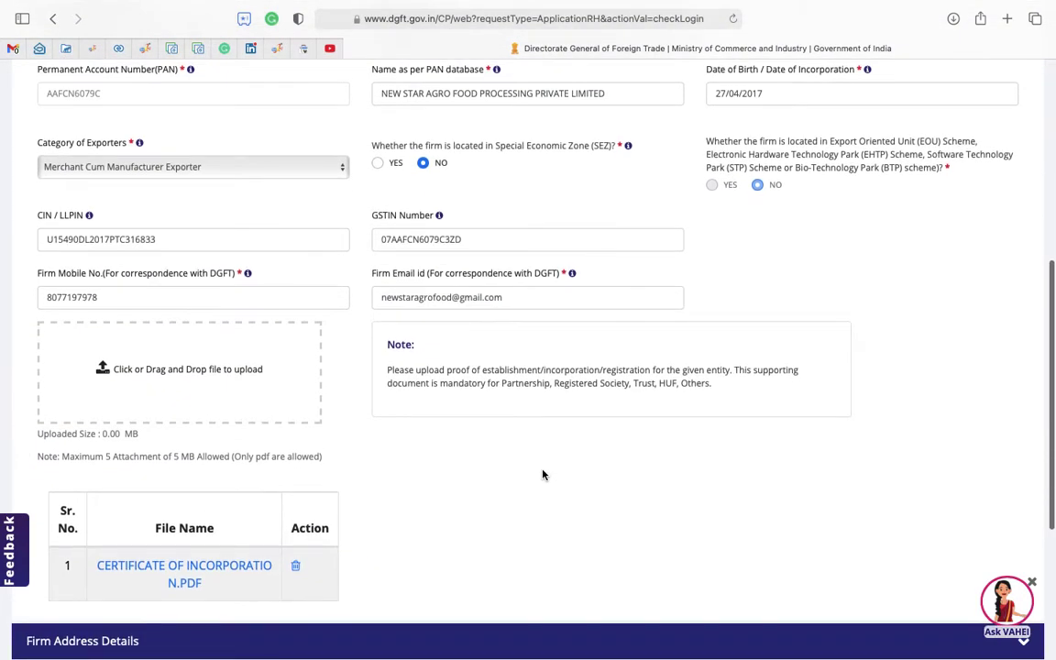
scroll(543, 474, "down", 2)
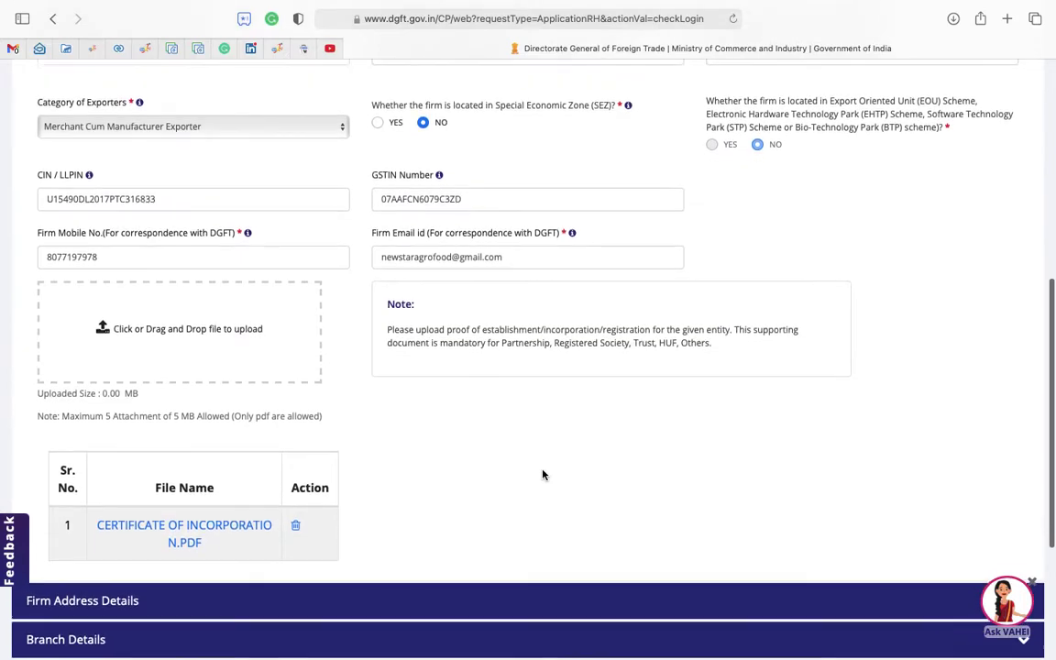
scroll(233, 333, "up", 3)
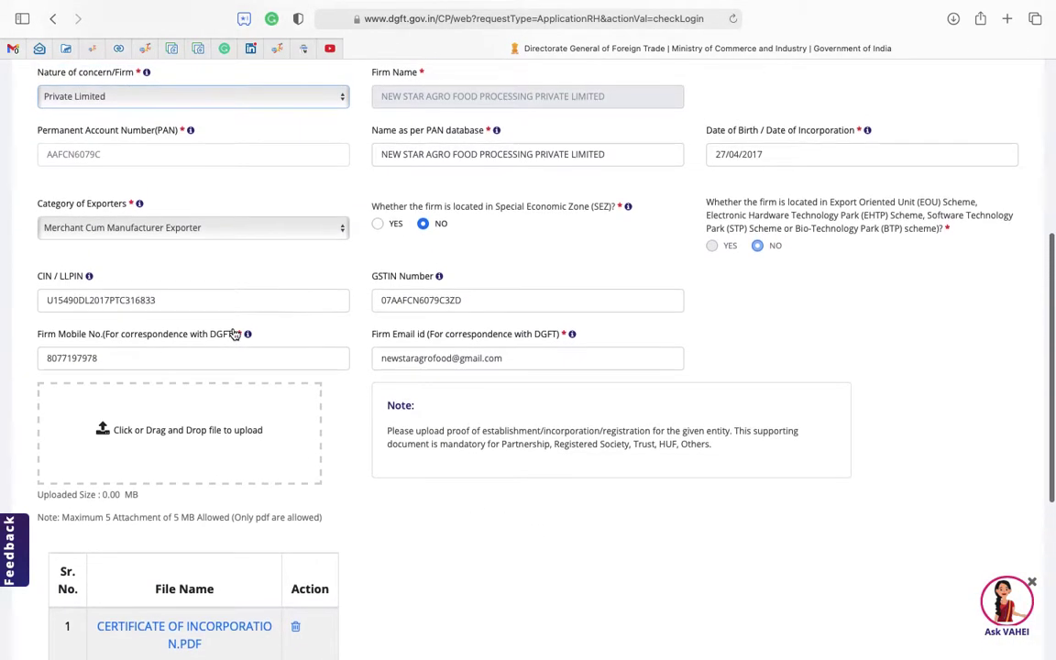
scroll(232, 238, "up", 1)
scroll(159, 236, "down", 3)
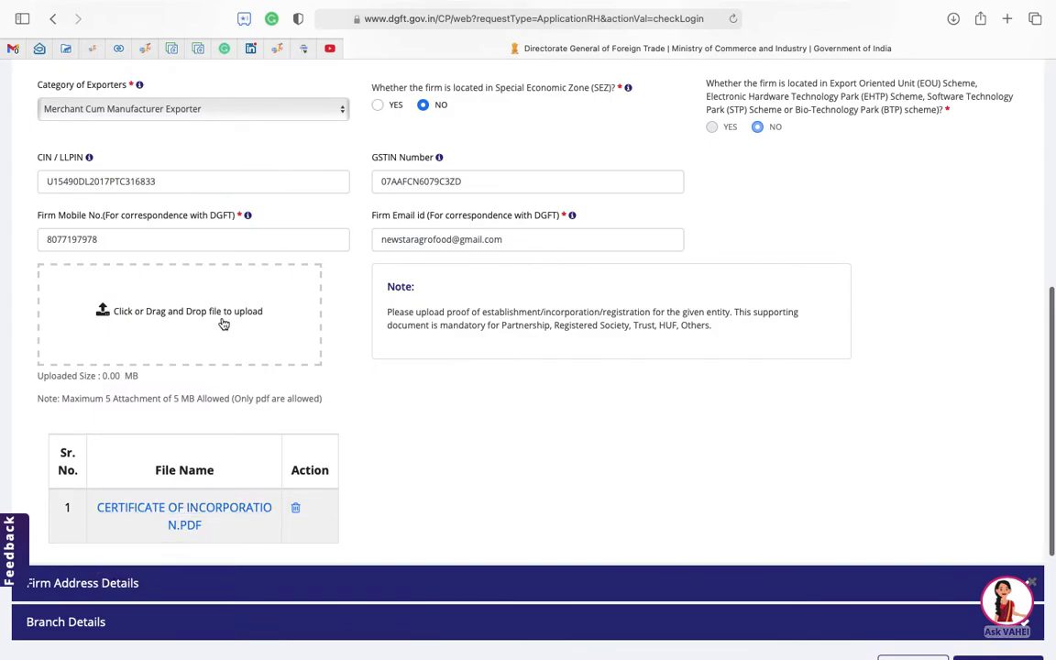
scroll(259, 385, "up", 1)
scroll(258, 399, "up", 1)
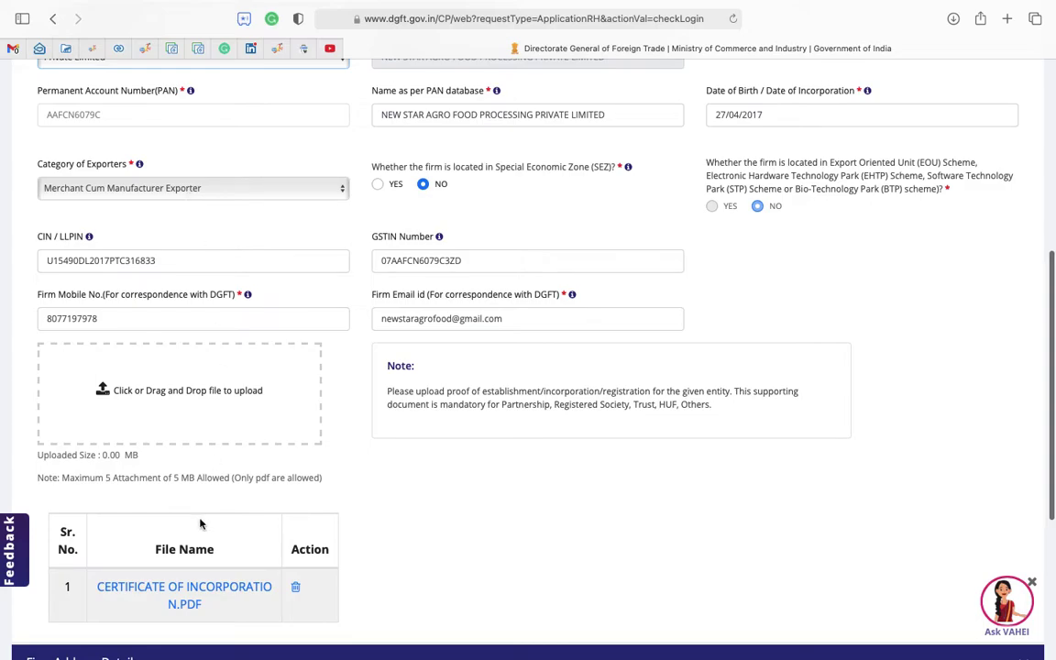
scroll(199, 550, "down", 3)
scroll(195, 580, "down", 2)
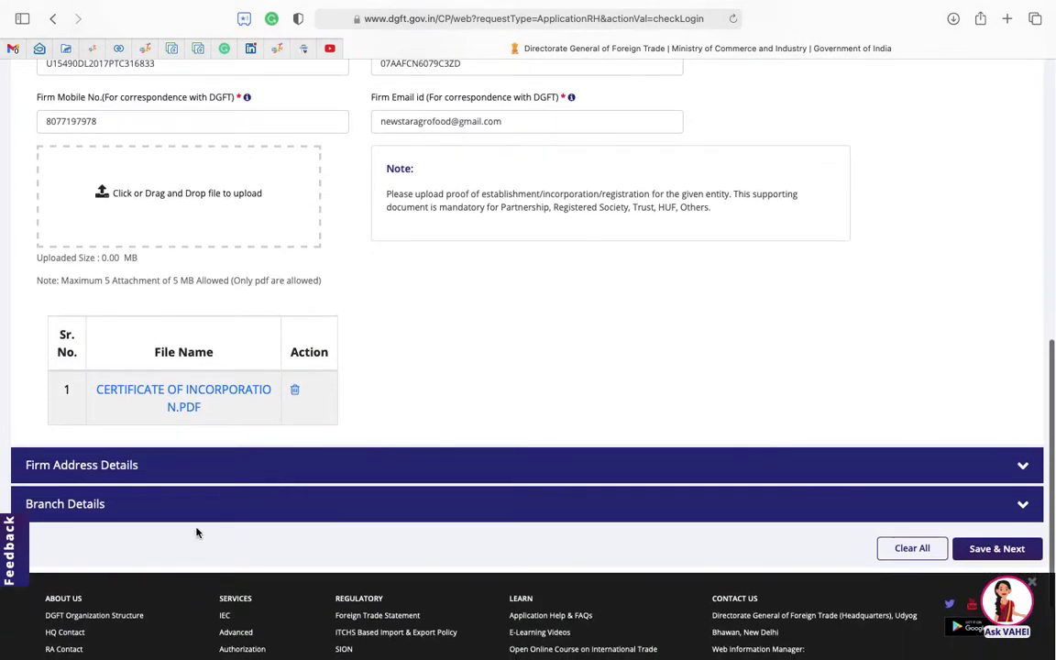
Expand Firm Address Details and read the proof-of-address note beside NOC Signed_NSA.pdf.
left_click(392, 476)
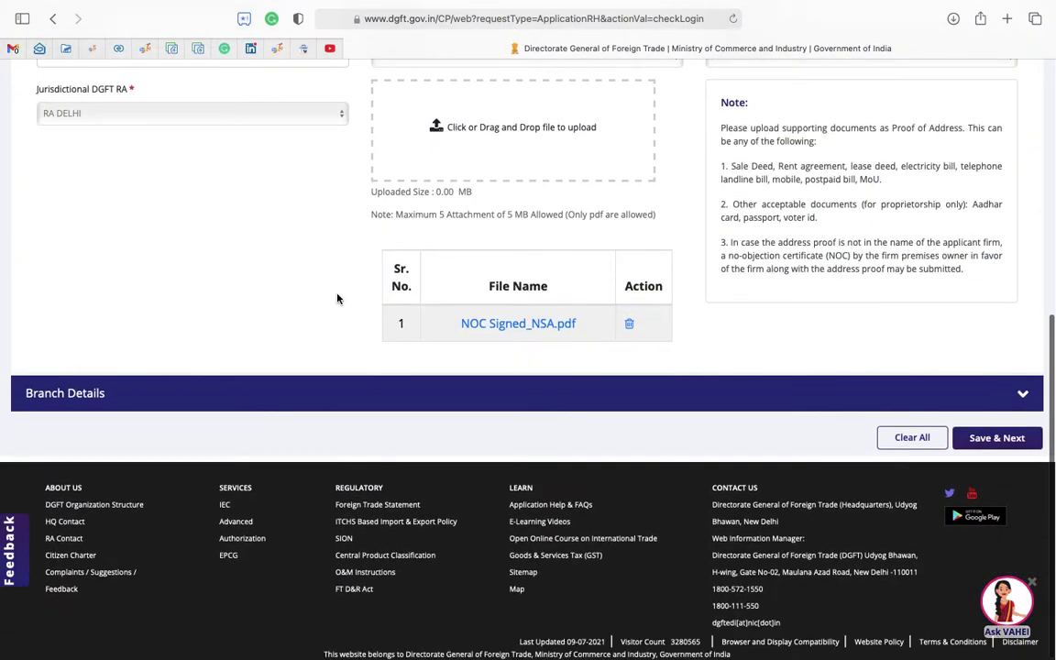
scroll(302, 262, "up", 5)
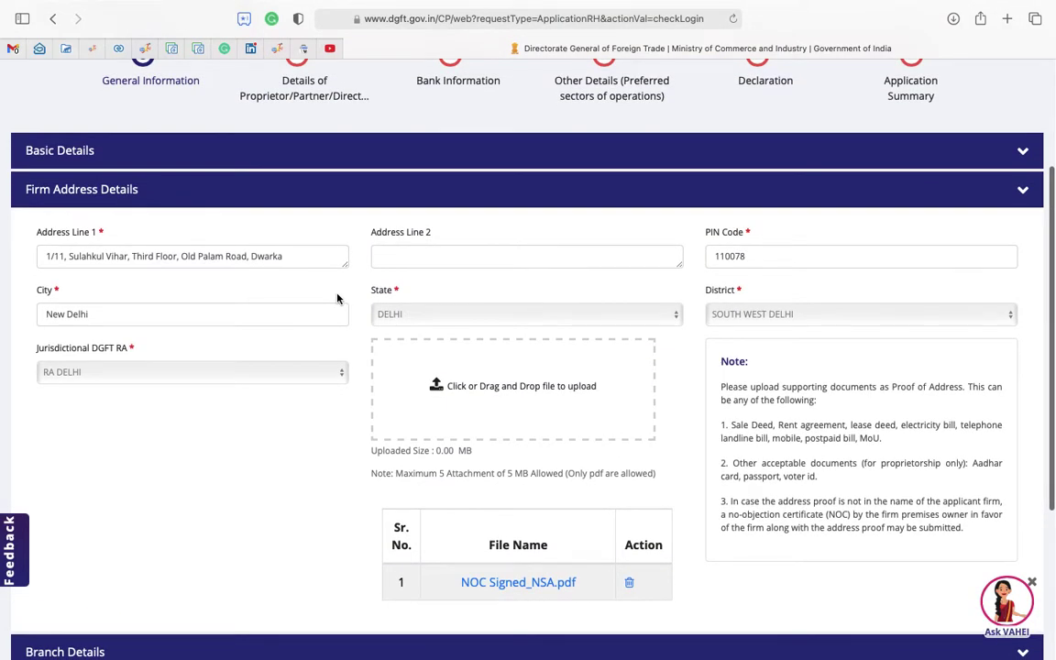
scroll(336, 298, "down", 1)
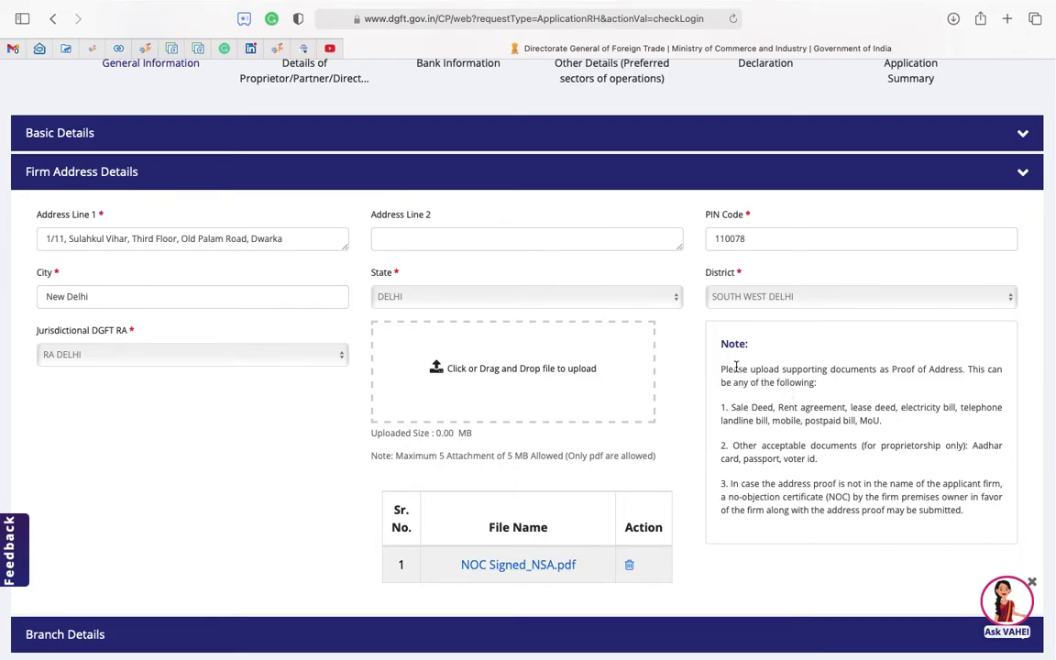
left_click_drag(723, 371, 956, 537)
left_click(822, 551)
scroll(761, 513, "down", 5)
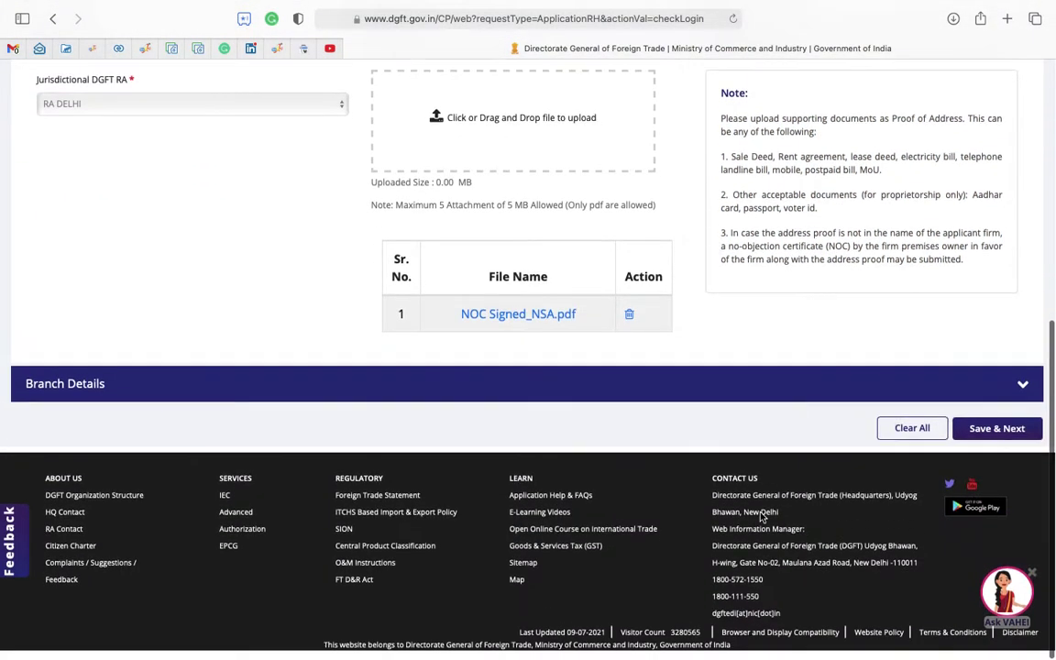
Attempt Save & Next on General Information, which reports Branch Details as incomplete.
scroll(401, 195, "up", 2)
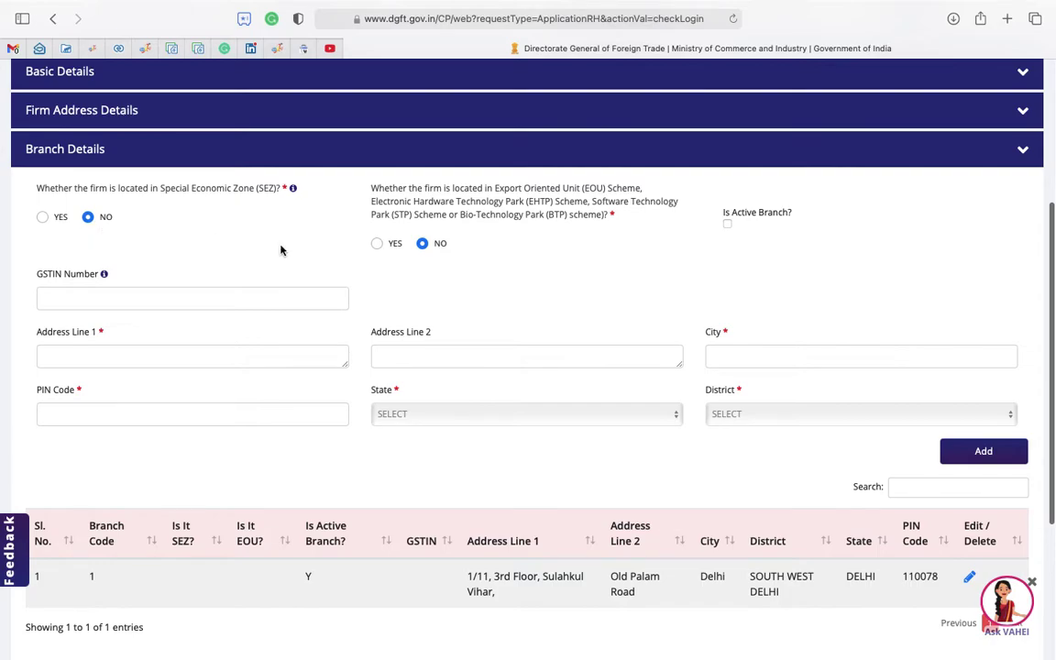
scroll(550, 485, "down", 2)
scroll(550, 485, "up", 1)
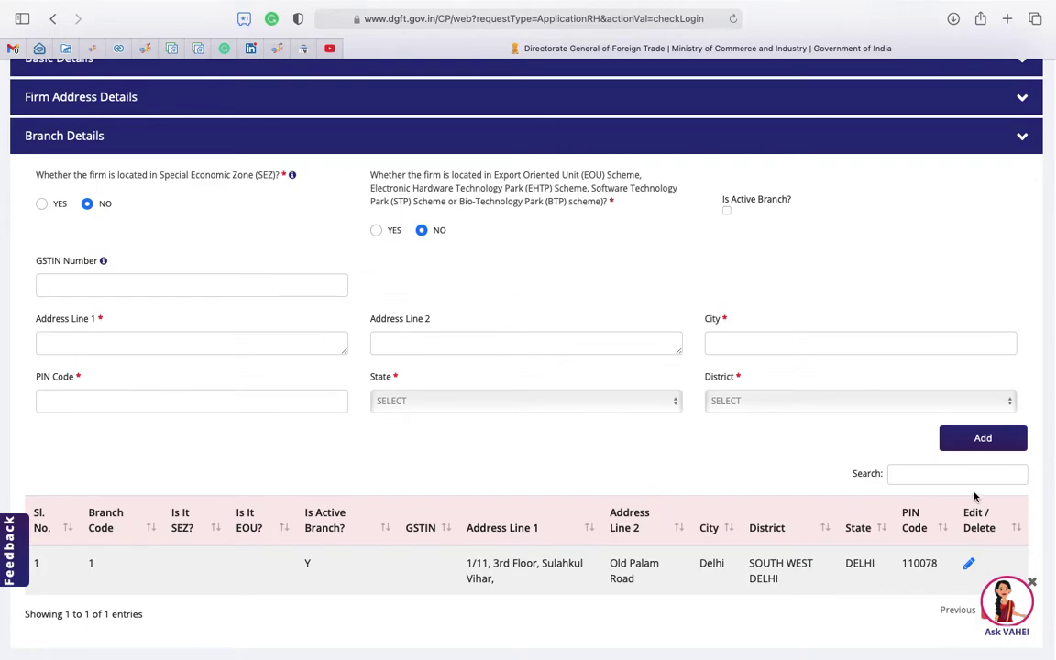
scroll(985, 495, "down", 5)
left_click(990, 435)
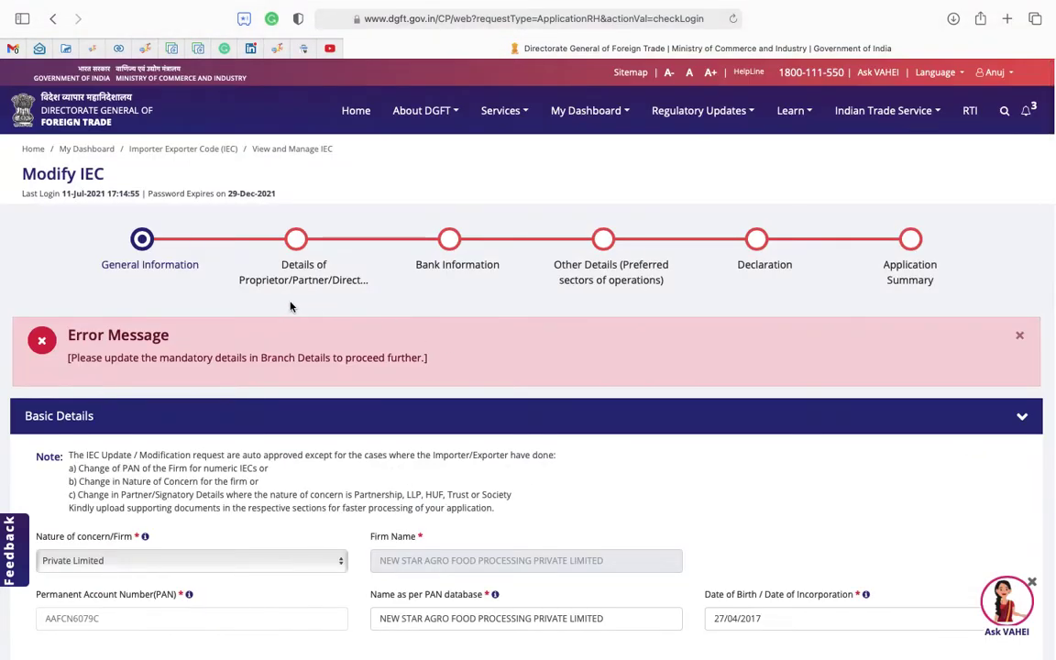
Expand Branch Details and copy the branch GSTIN from the Zoho CRM record.
scroll(272, 436, "down", 15)
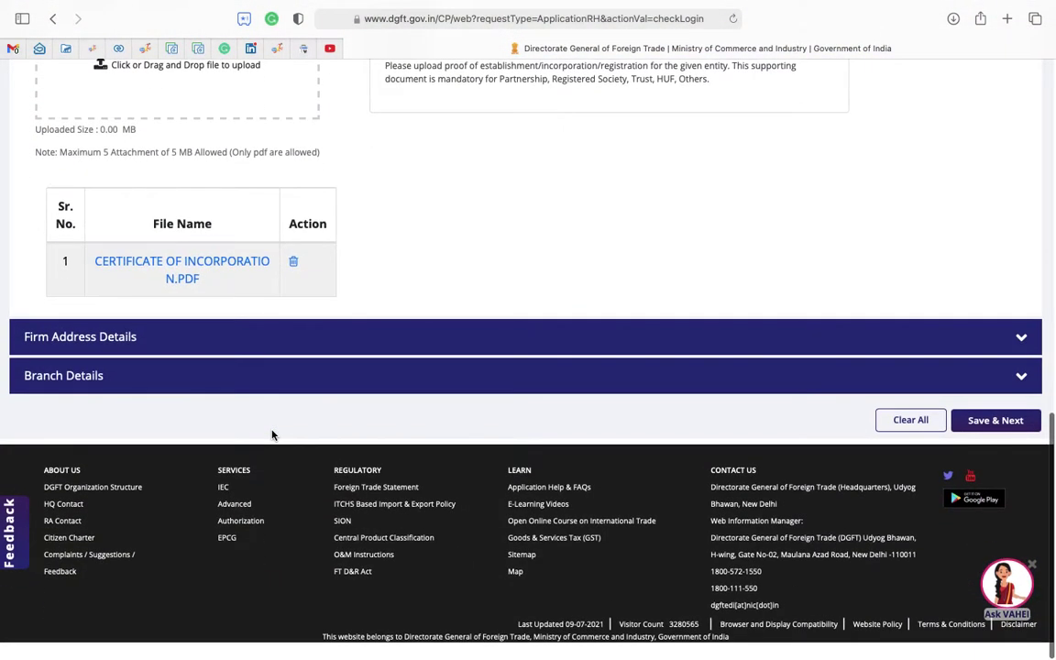
left_click(222, 393)
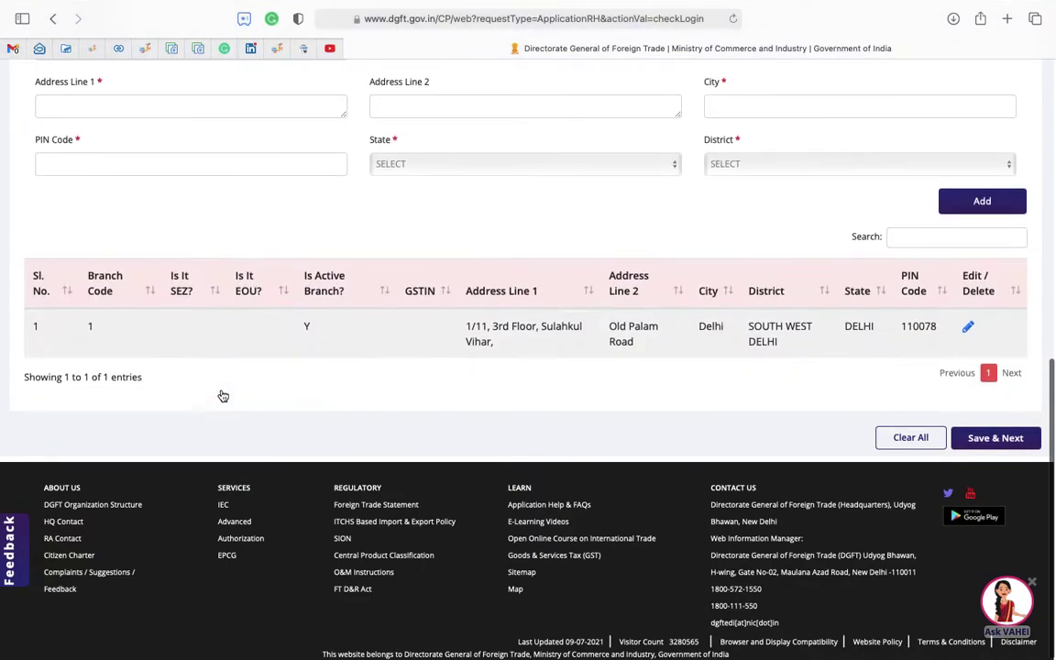
scroll(203, 321, "up", 4)
left_click(104, 272)
left_click(117, 53)
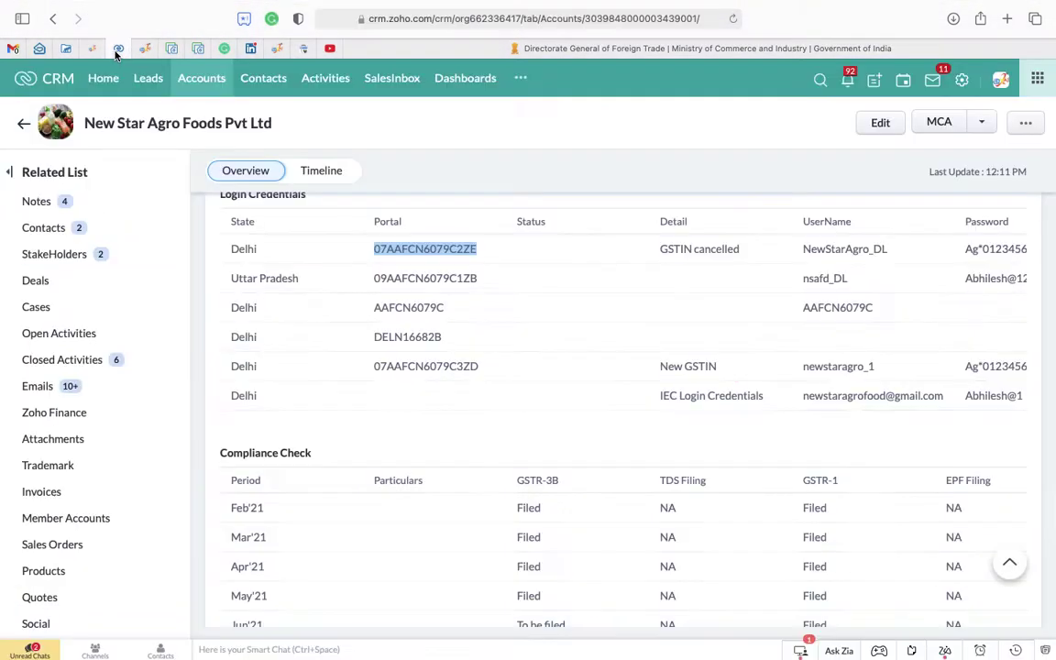
left_click(401, 241)
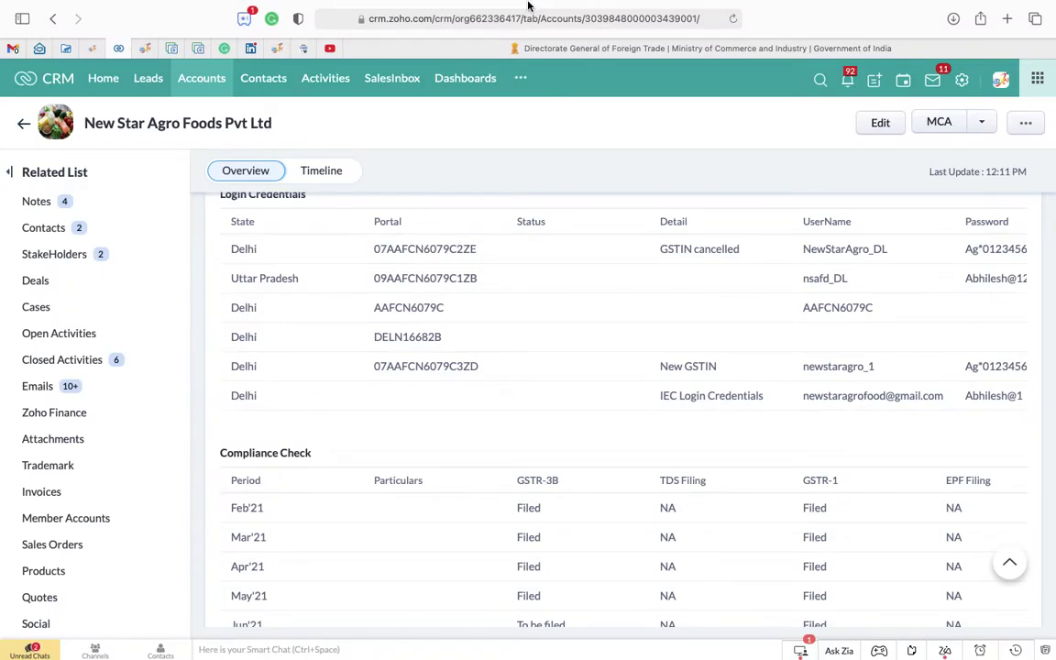
left_click(437, 72)
left_click(427, 53)
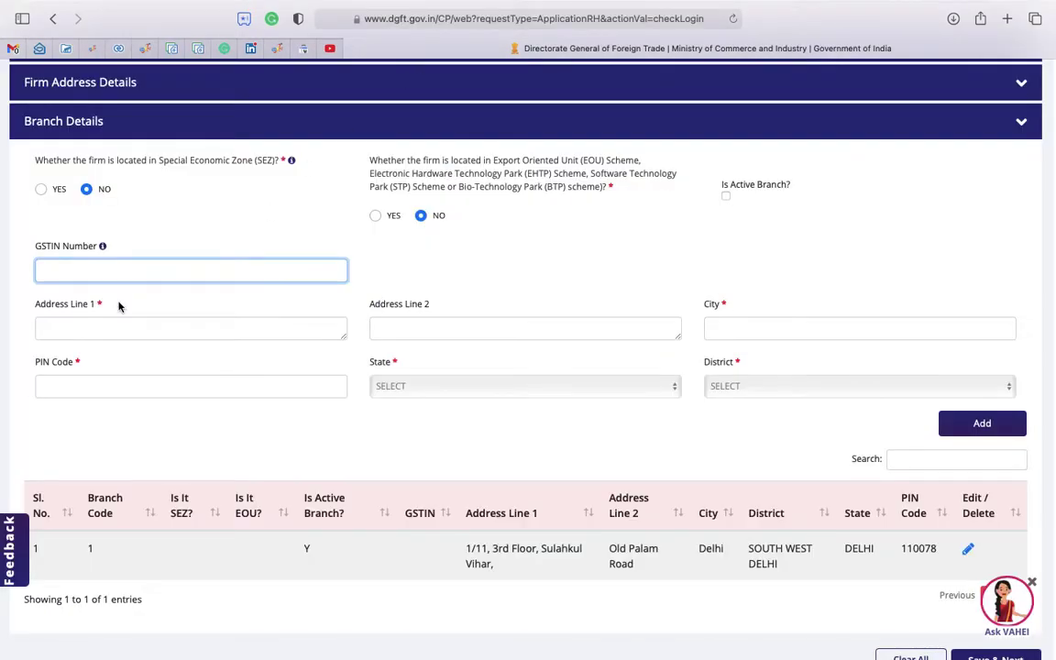
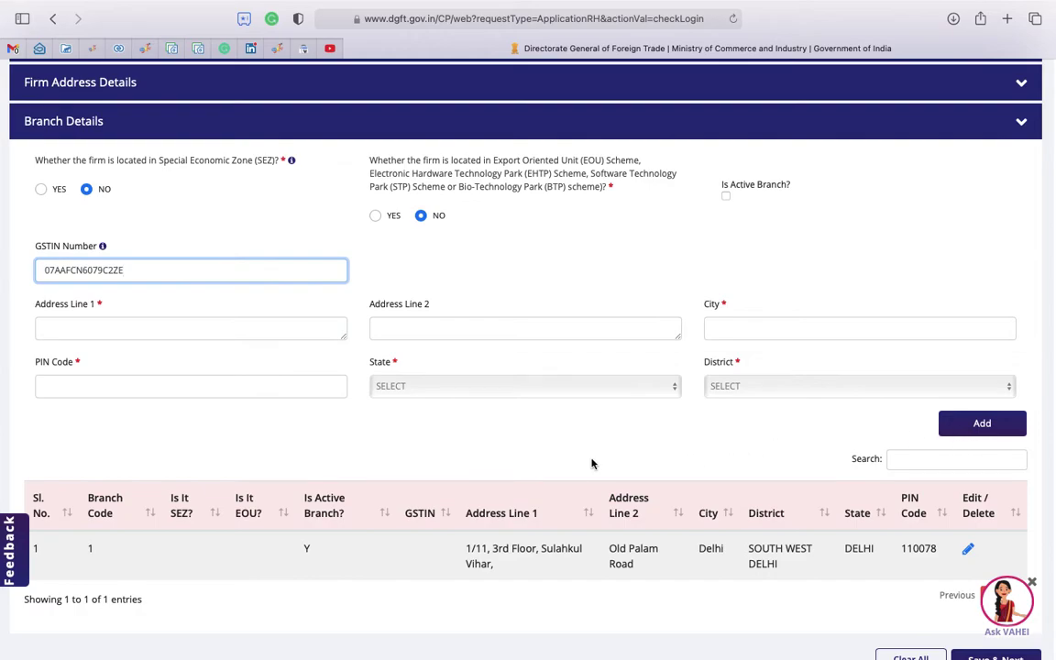
Open the existing Delhi branch entry for editing.
left_click(968, 550)
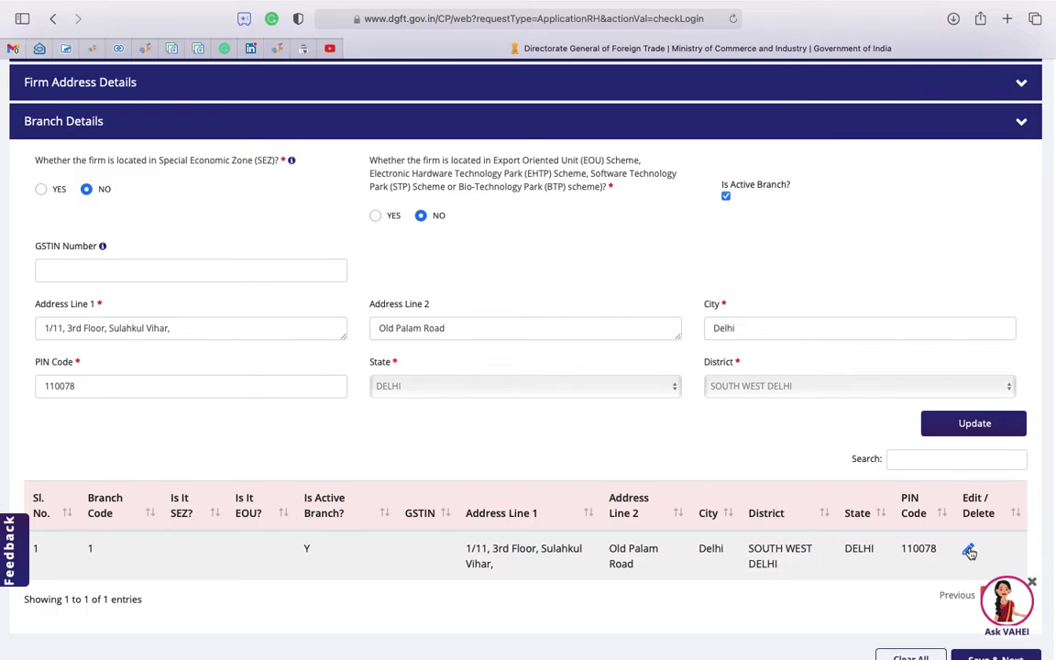
scroll(969, 552, "down", 1)
scroll(969, 559, "up", 2)
scroll(969, 569, "down", 6)
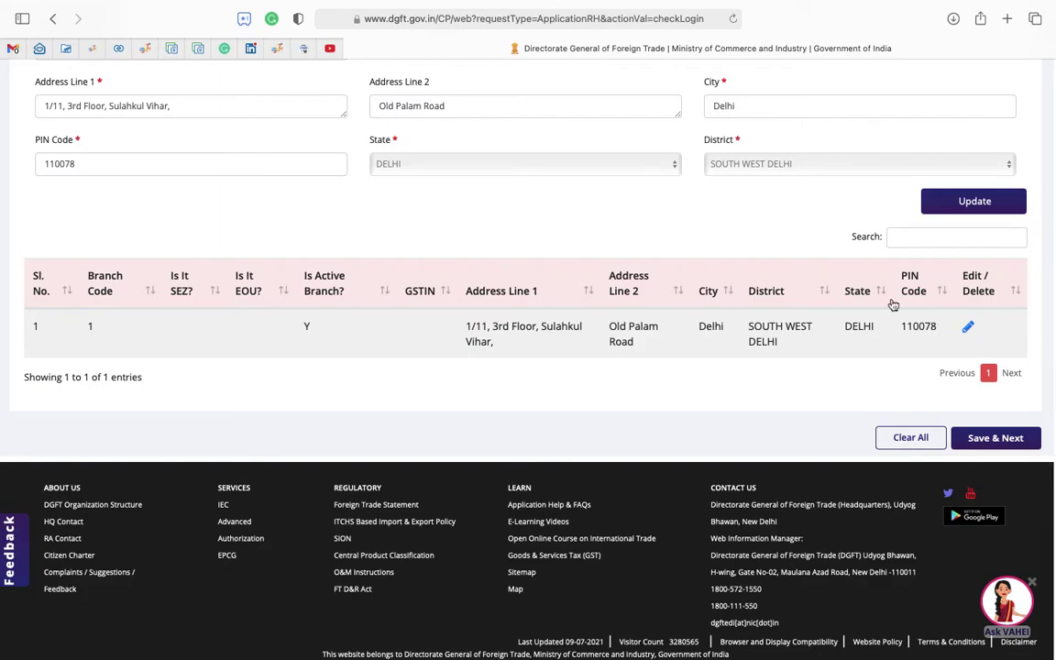
scroll(234, 267, "up", 3)
Paste the firm's GSTIN into GSTIN Number, update the branch, and save the branch details.
left_click(85, 249)
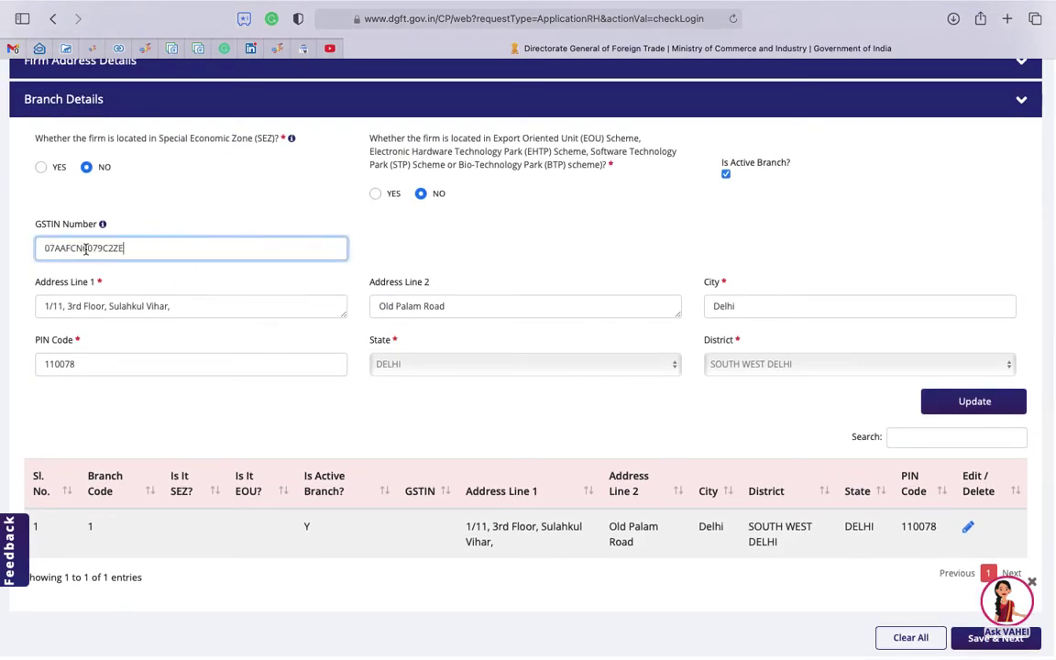
scroll(979, 579, "down", 1)
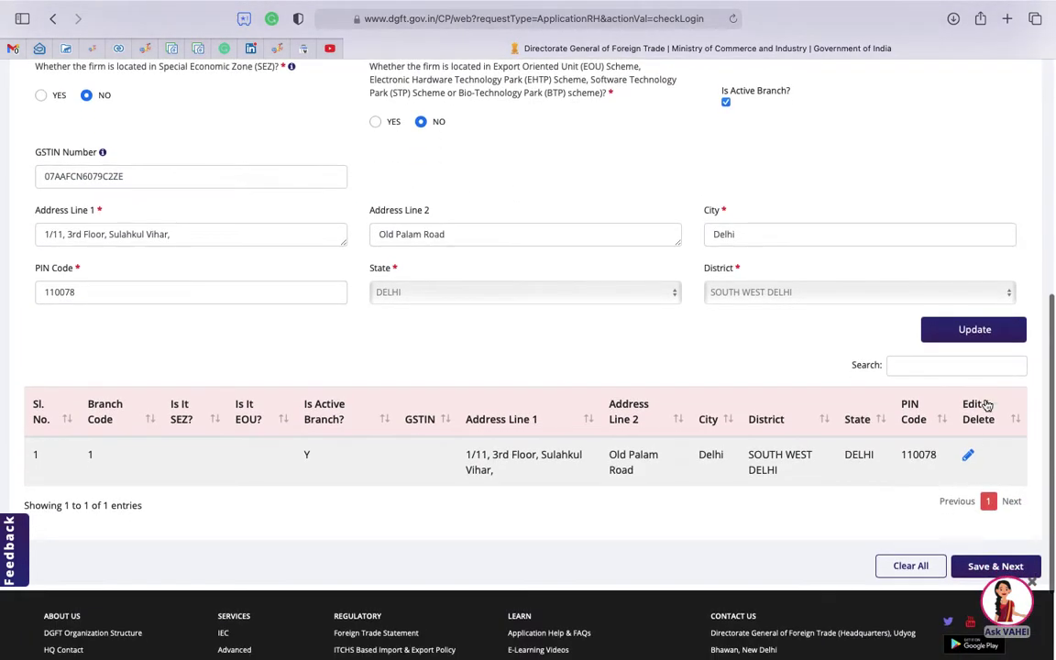
left_click(992, 336)
scroll(1009, 444, "down", 1)
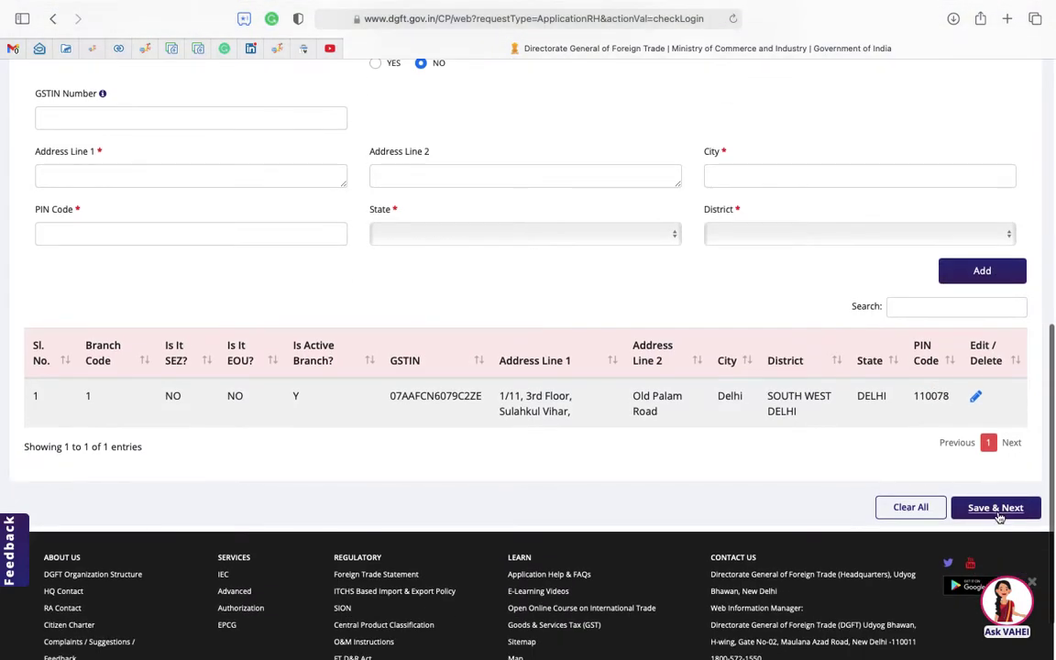
left_click(997, 509)
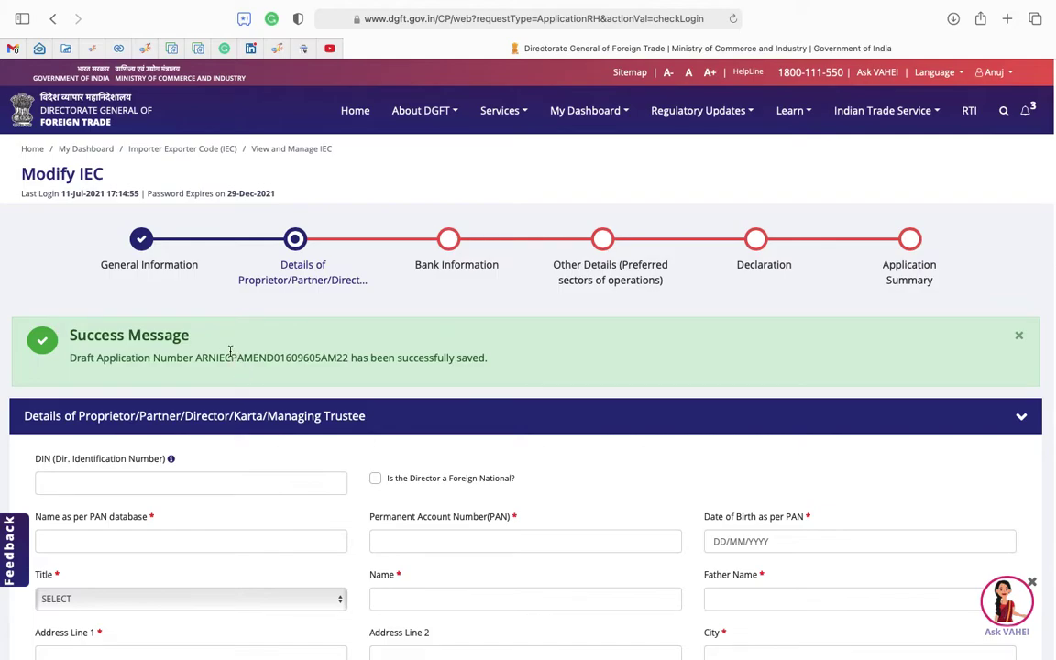
Check the draft application number and scroll through the two listed directors.
double_click(245, 358)
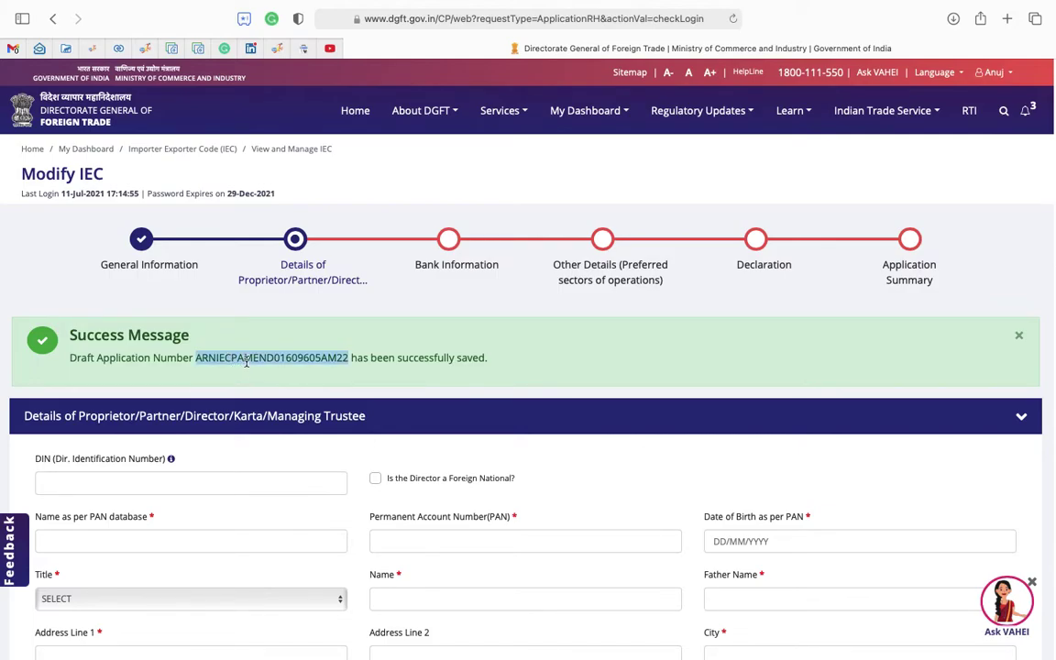
left_click(269, 359)
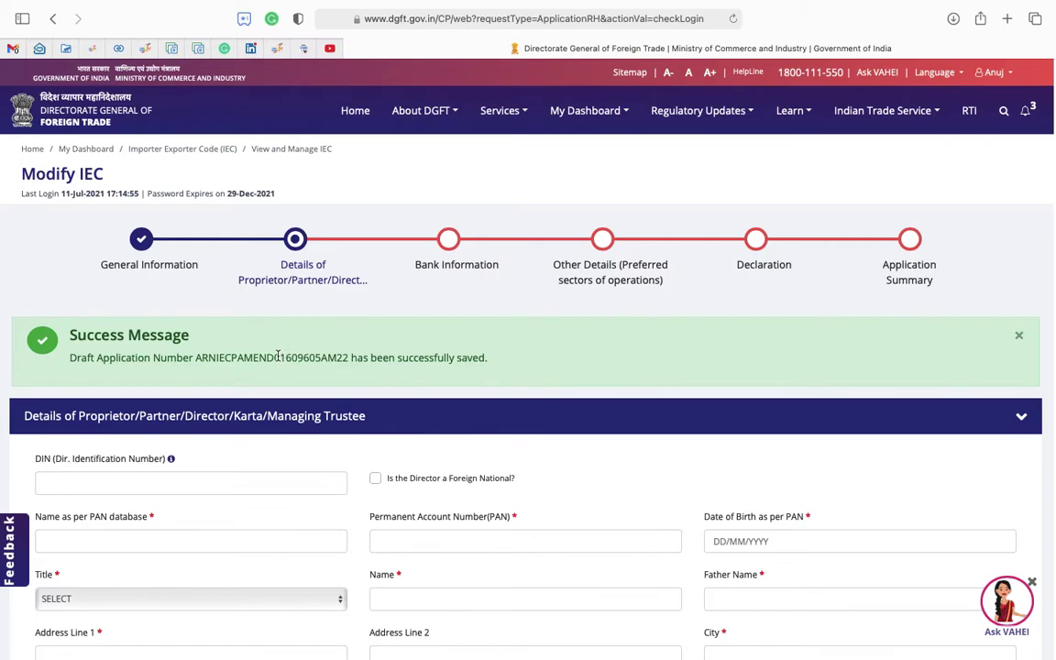
scroll(278, 357, "down", 5)
scroll(281, 293, "down", 1)
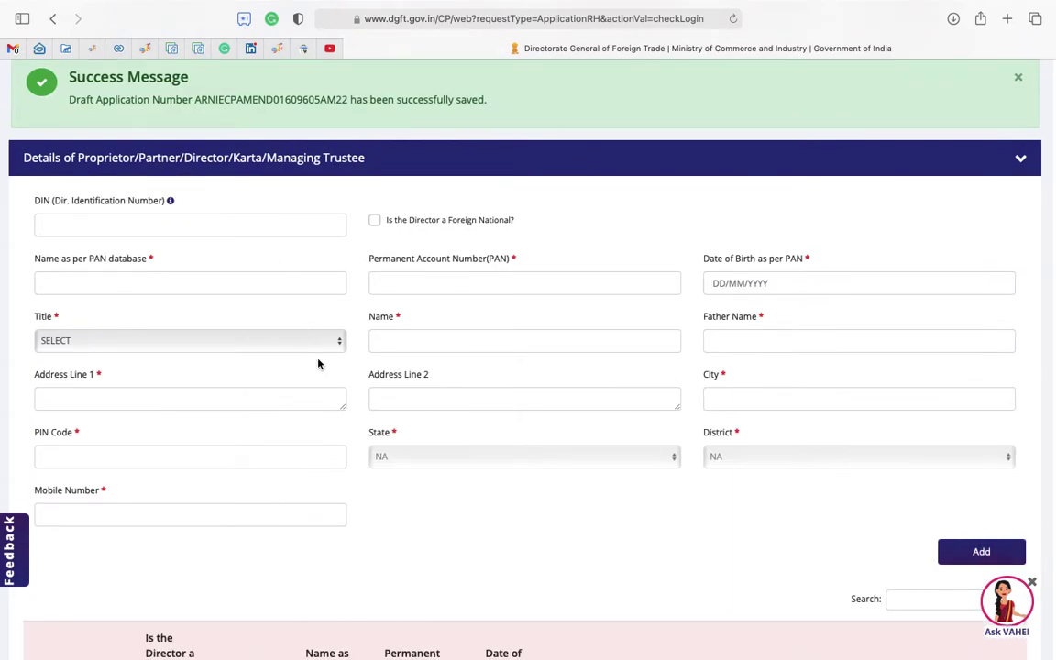
scroll(318, 364, "down", 6)
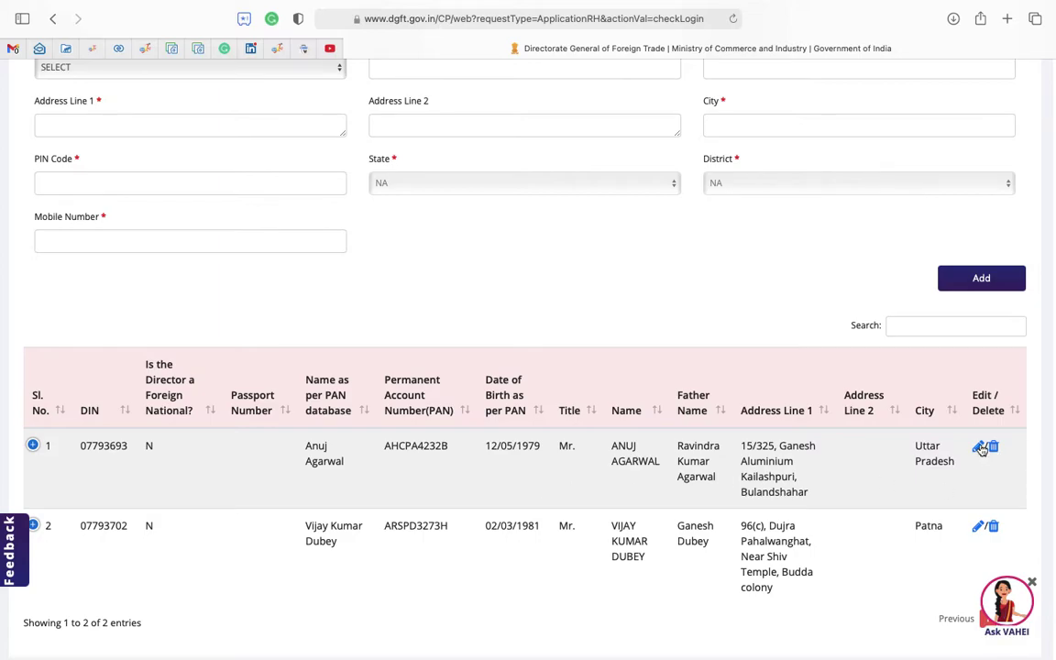
scroll(460, 195, "up", 5)
scroll(371, 390, "down", 7)
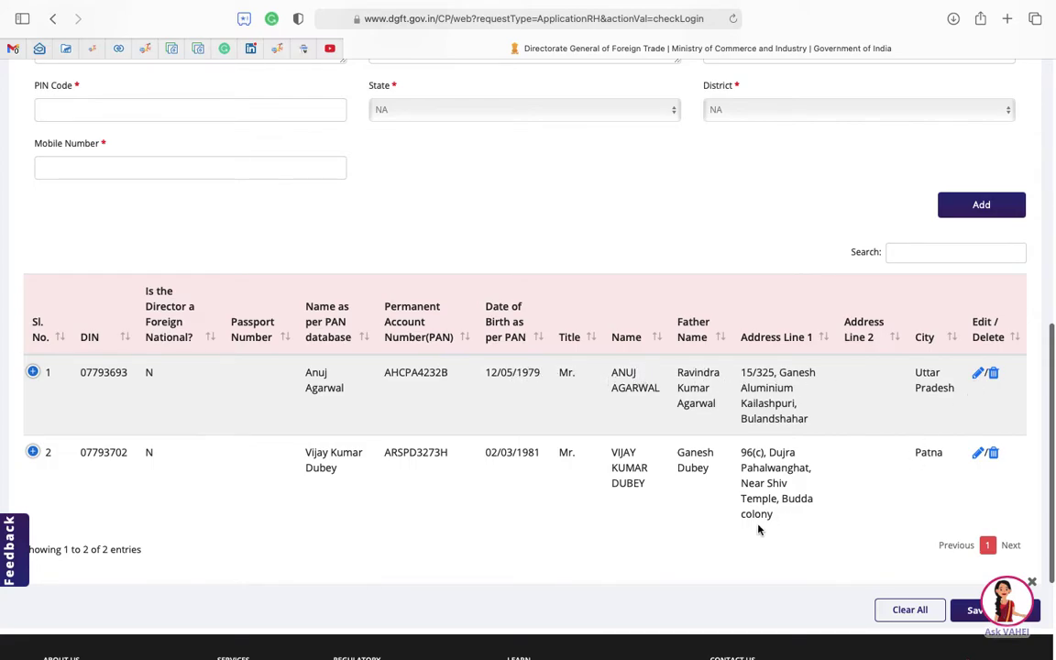
scroll(212, 393, "up", 1)
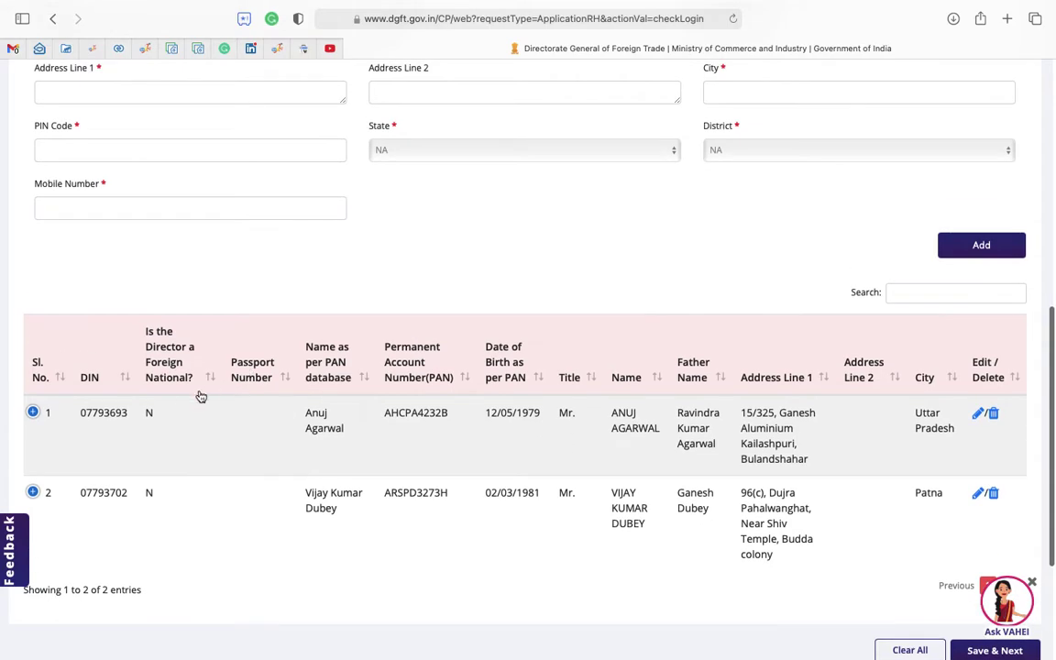
scroll(141, 457, "up", 3)
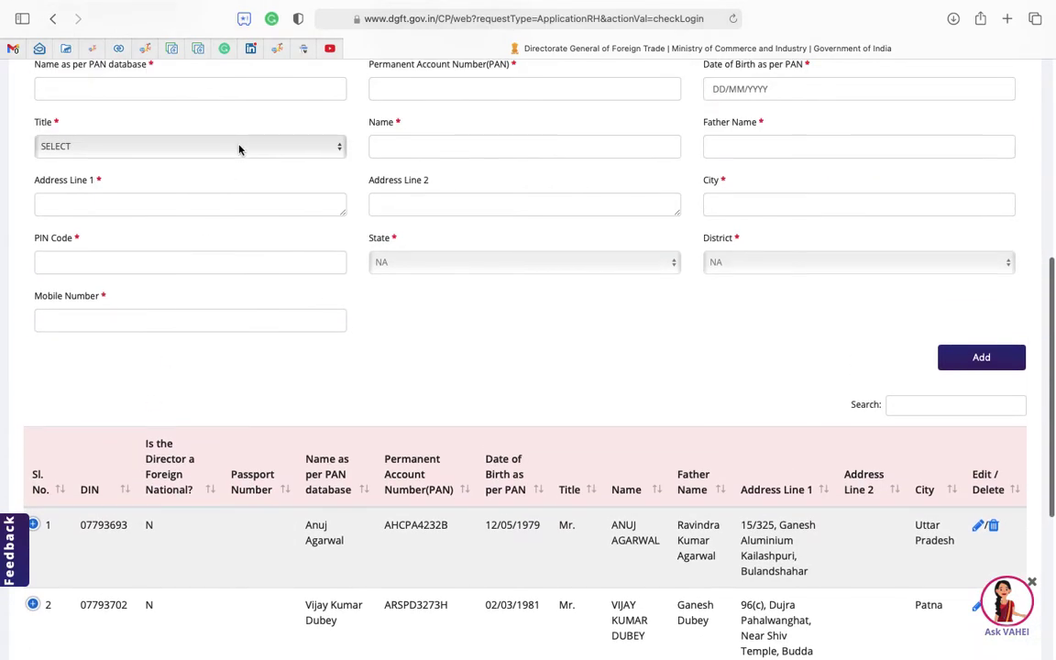
scroll(239, 150, "up", 3)
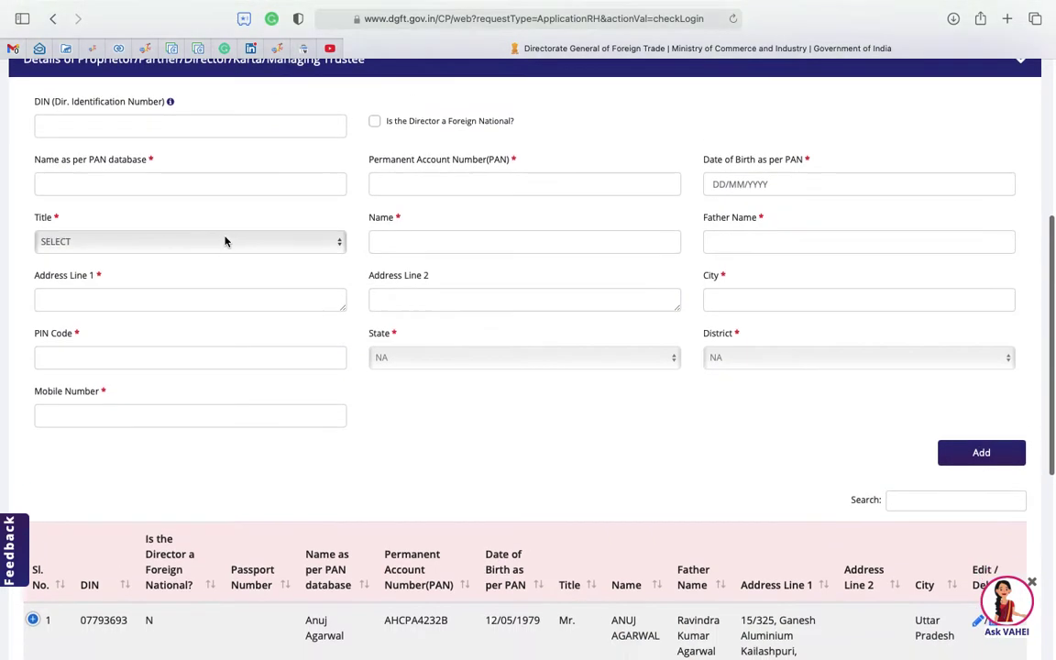
scroll(231, 342, "down", 3)
scroll(223, 318, "up", 2)
scroll(224, 318, "down", 2)
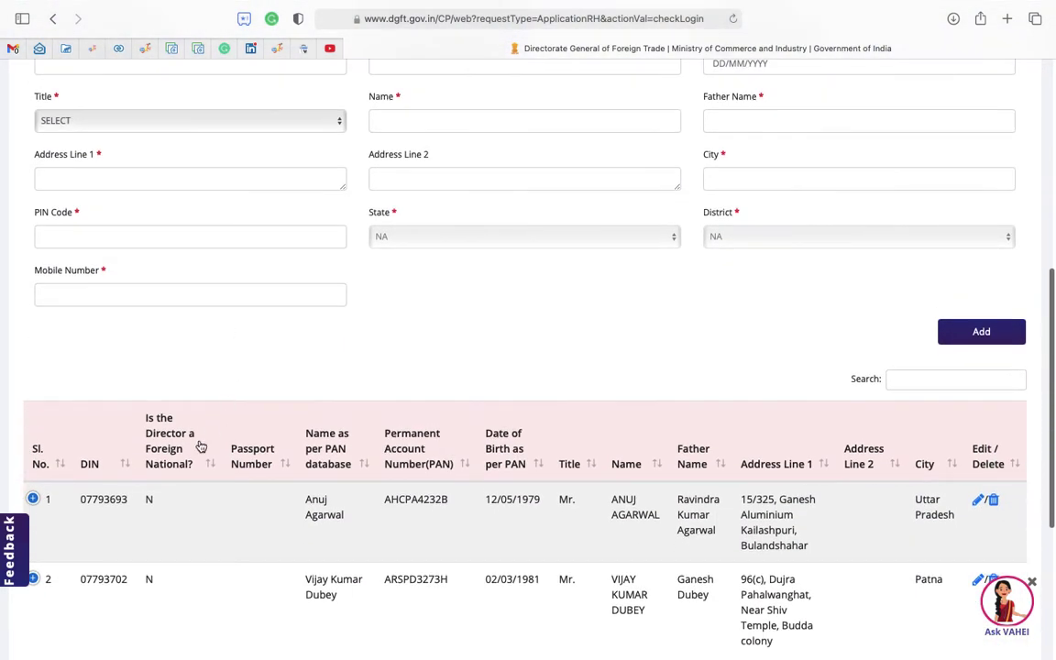
Expand director row 1 to reveal its PIN code, state and district.
left_click(33, 499)
scroll(107, 503, "down", 1)
scroll(106, 504, "down", 5)
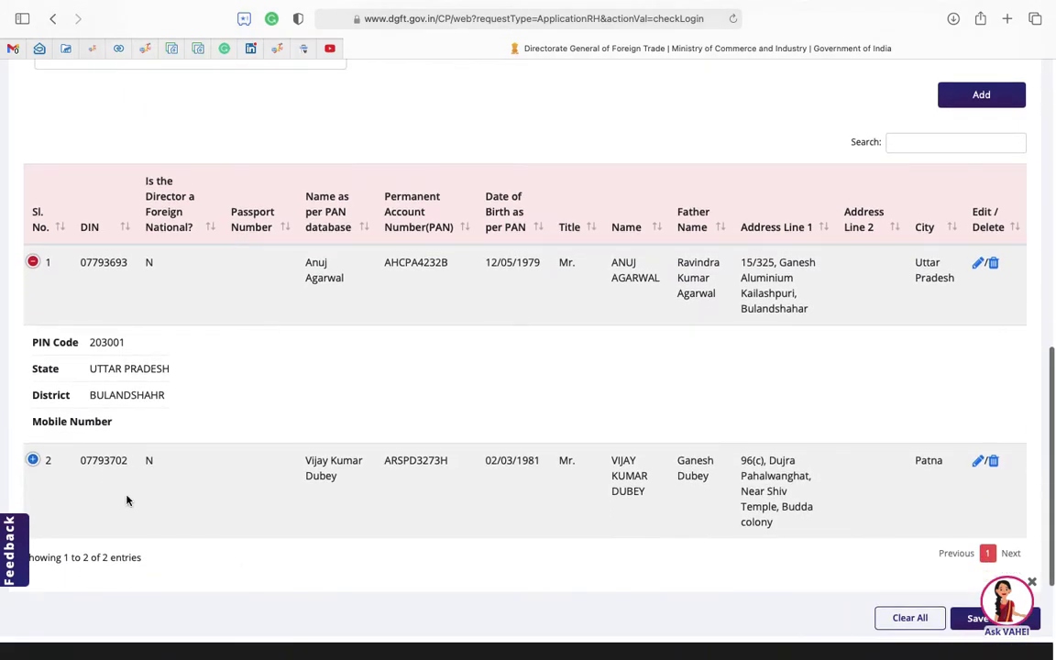
scroll(916, 385, "down", 1)
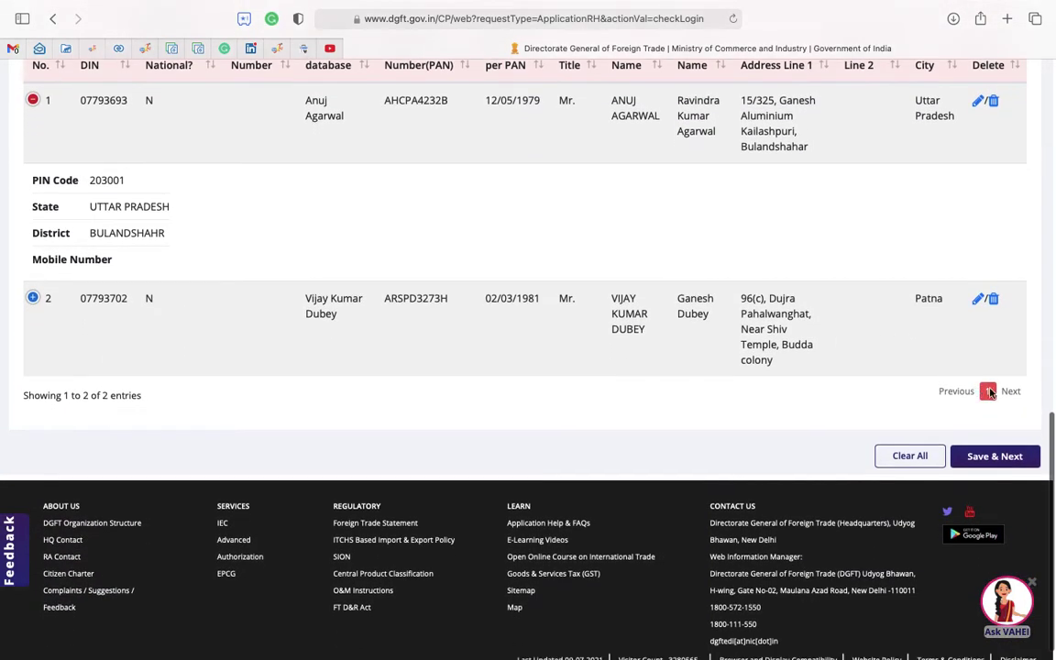
Save the director details as a draft and collapse Bank Account Details on Bank Information.
left_click(993, 458)
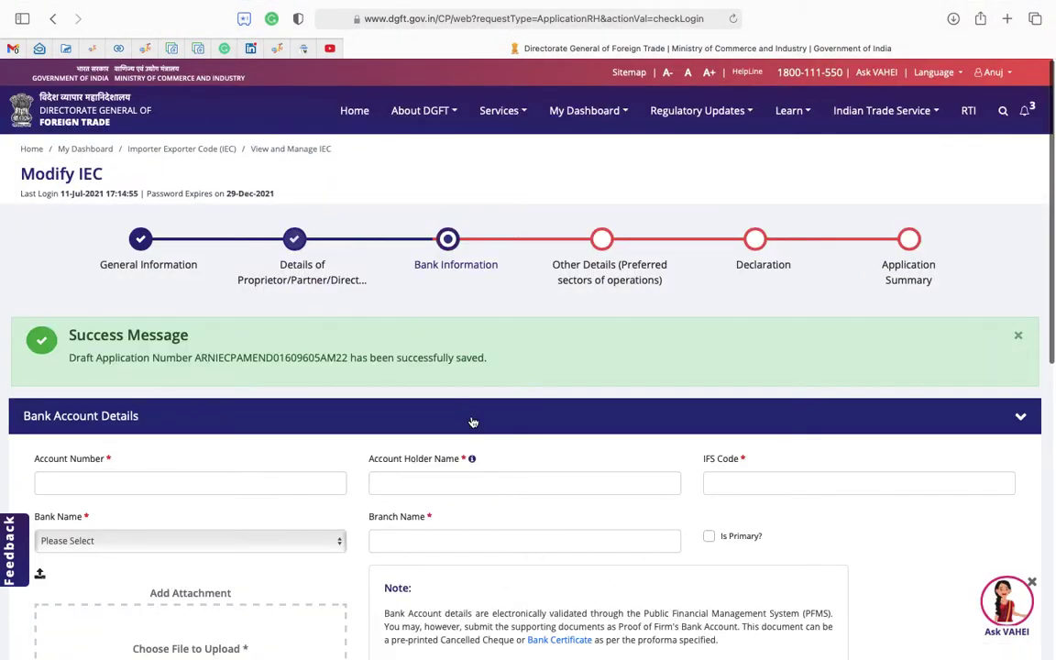
scroll(471, 421, "down", 4)
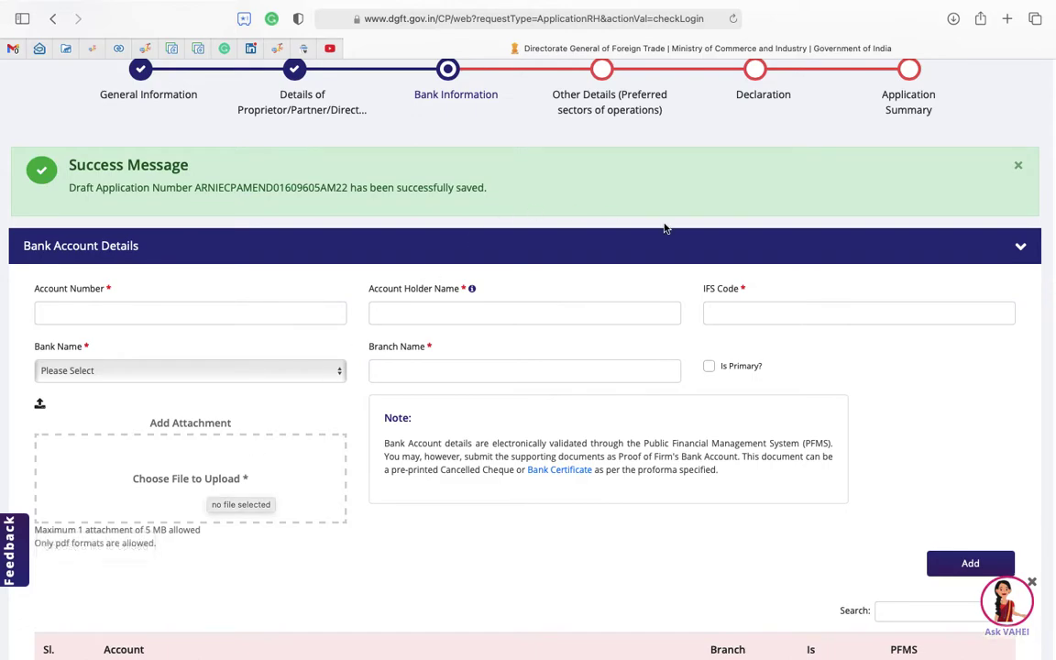
left_click(921, 234)
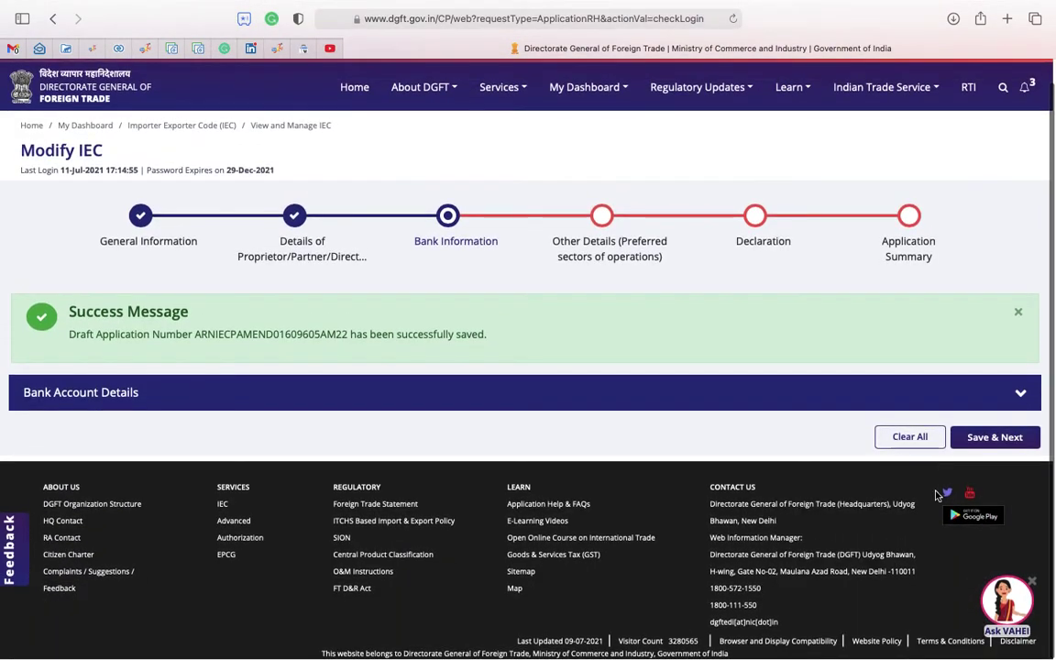
Save Bank Information, keep Import, Export and Wholesale Trading sectors ticked, and continue to Declaration.
left_click(1007, 439)
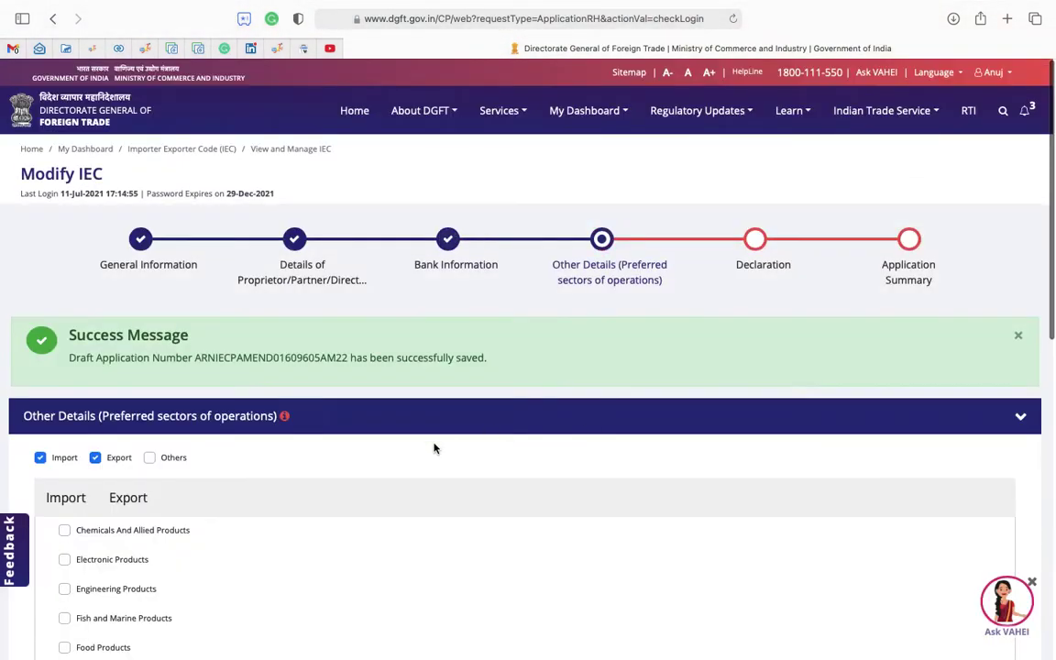
scroll(434, 449, "down", 3)
scroll(434, 448, "down", 4)
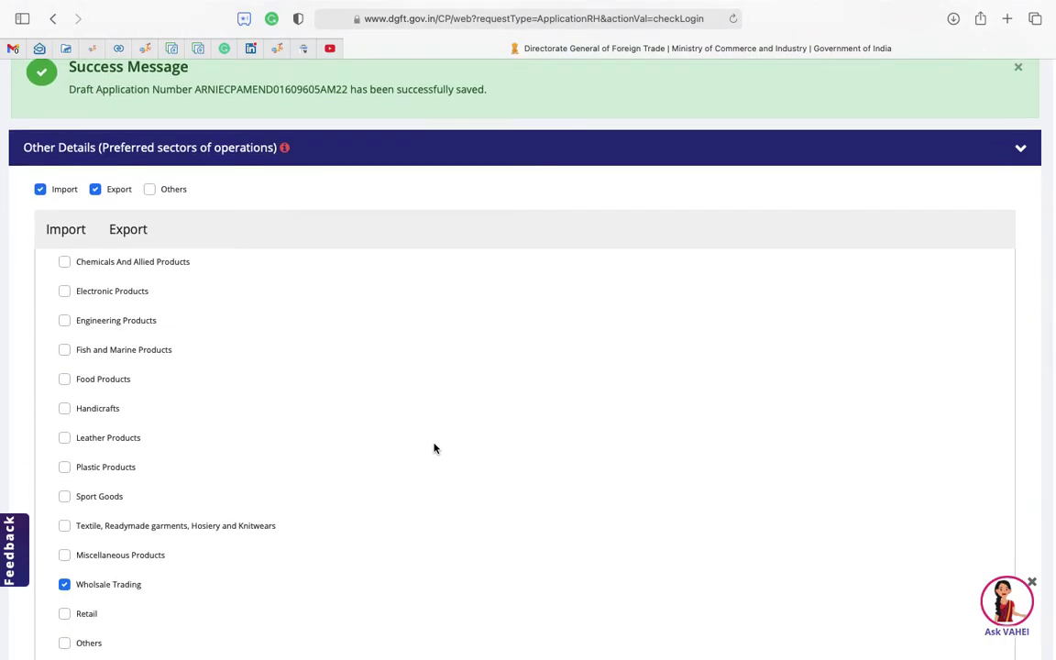
scroll(435, 449, "down", 4)
scroll(435, 448, "down", 2)
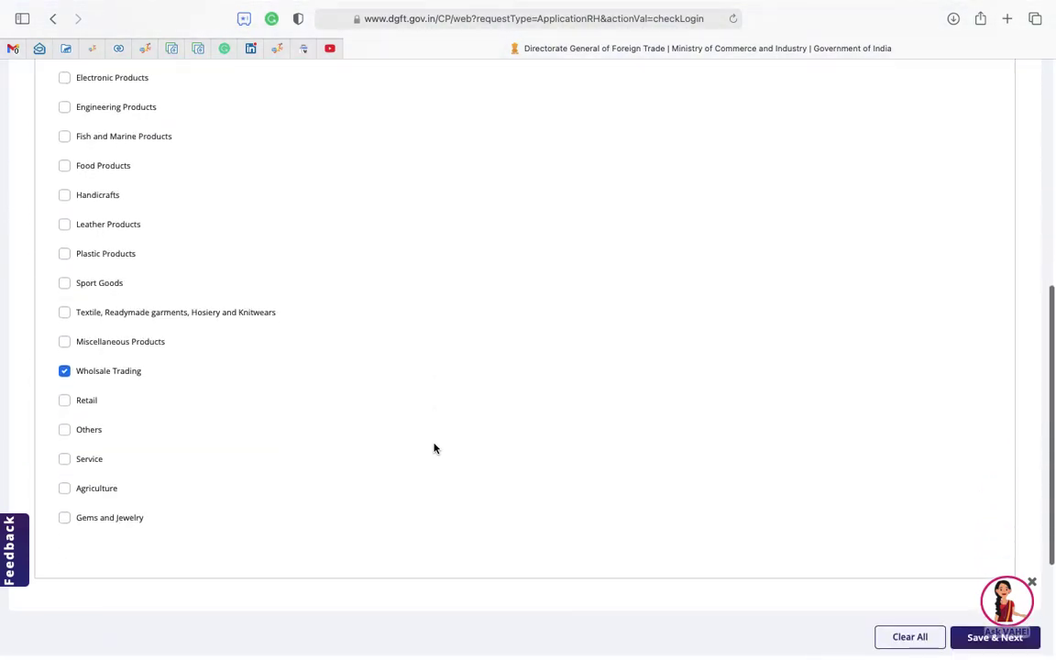
scroll(435, 448, "up", 3)
scroll(435, 448, "up", 1)
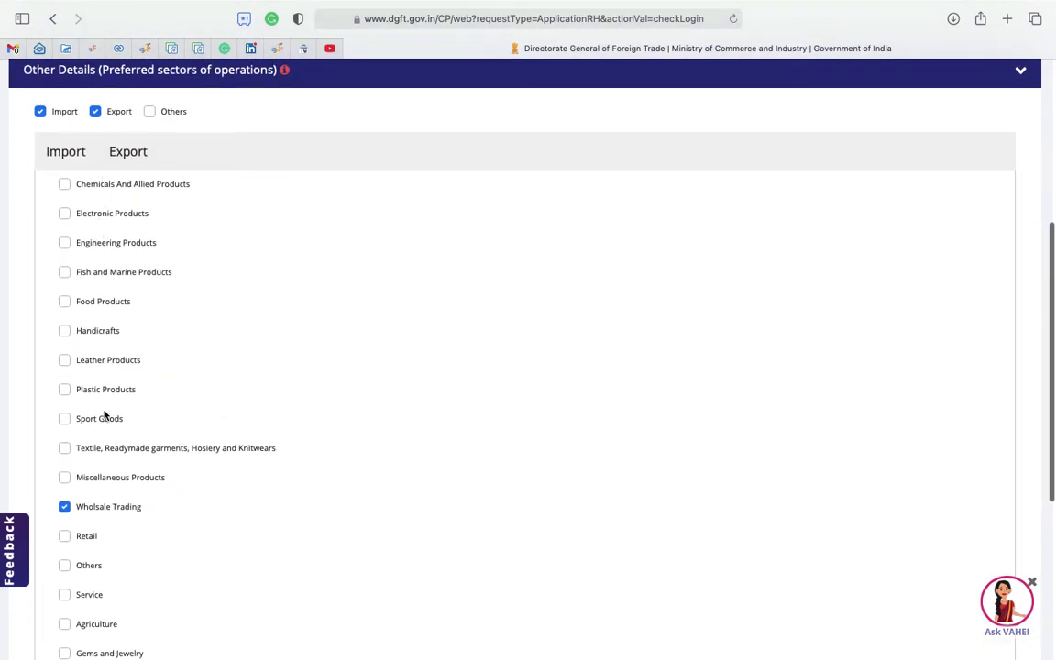
scroll(103, 415, "down", 2)
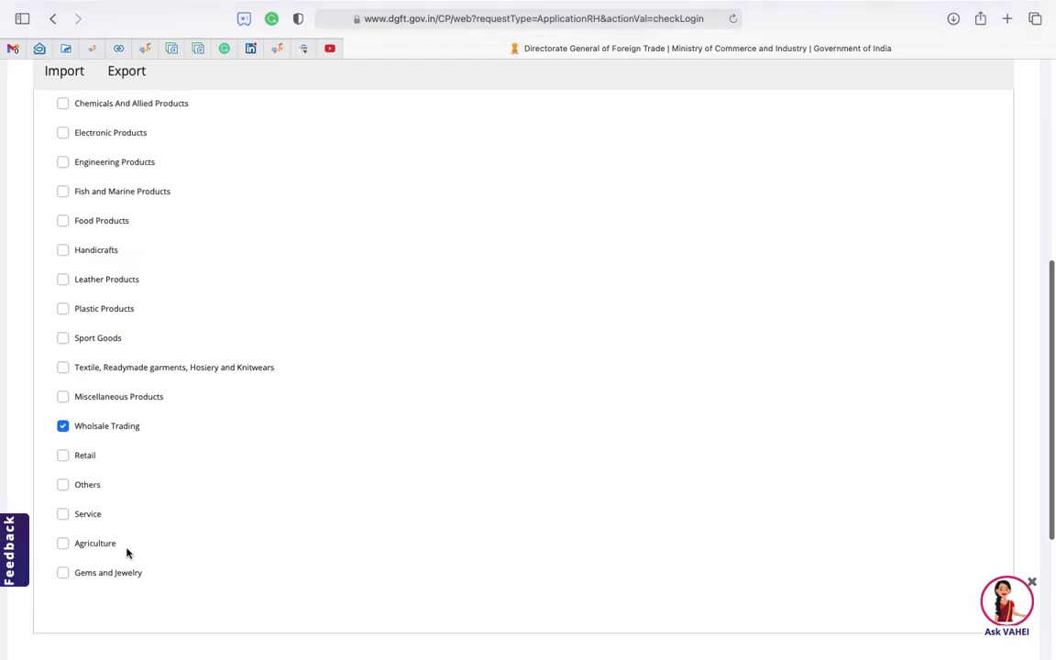
scroll(128, 553, "down", 3)
scroll(757, 554, "down", 2)
left_click(1001, 548)
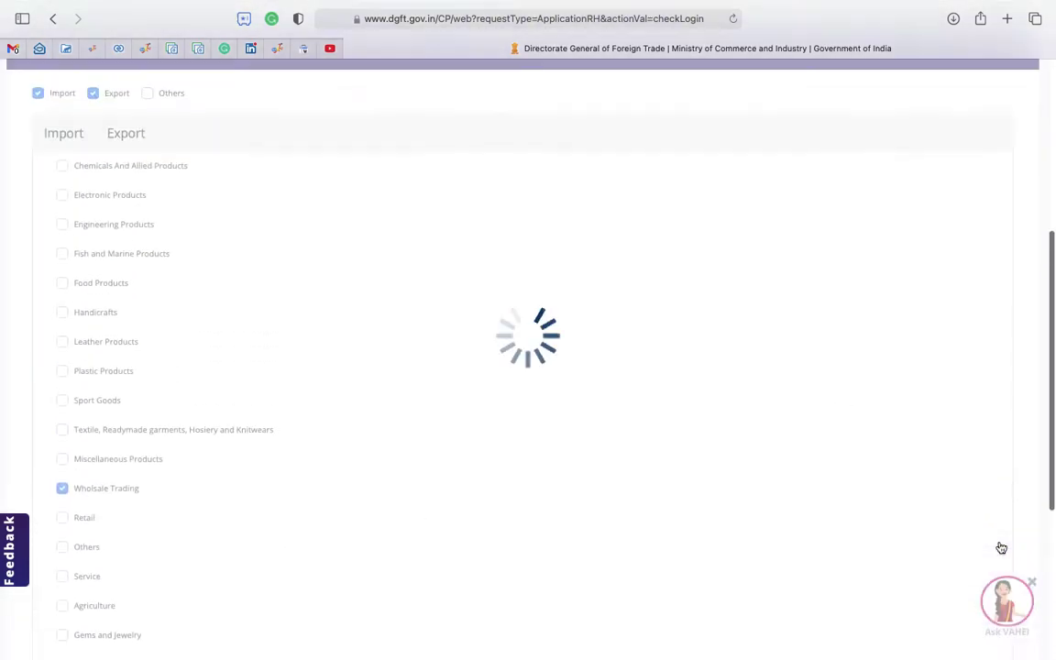
Accept the declaration and undertaking with place New Delhi and continue to Application Summary.
scroll(255, 426, "down", 1)
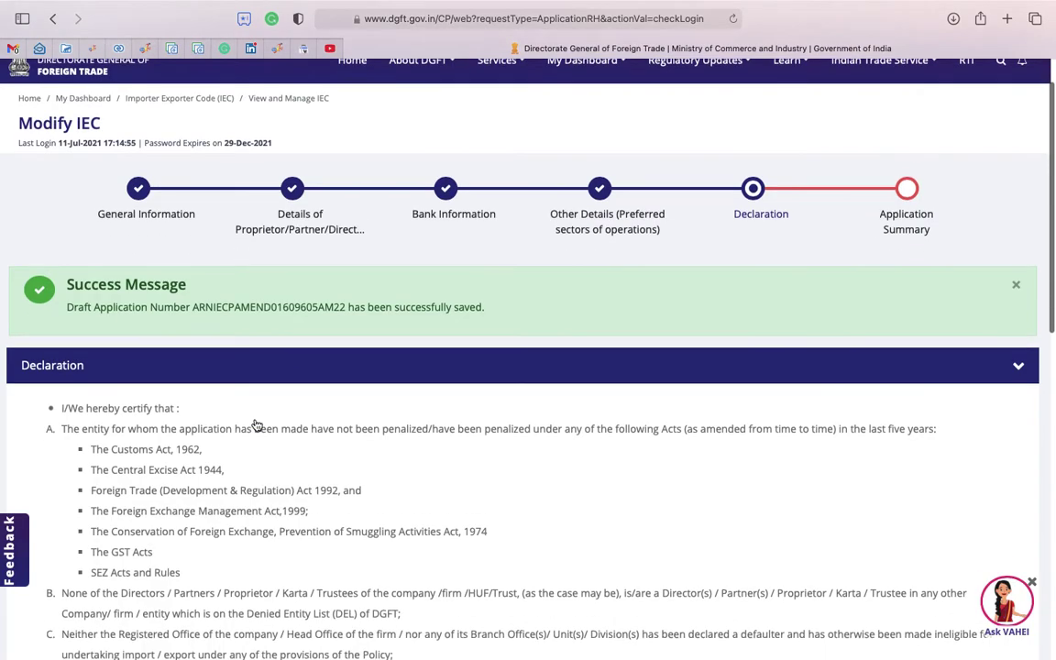
scroll(358, 485, "down", 3)
scroll(360, 486, "down", 6)
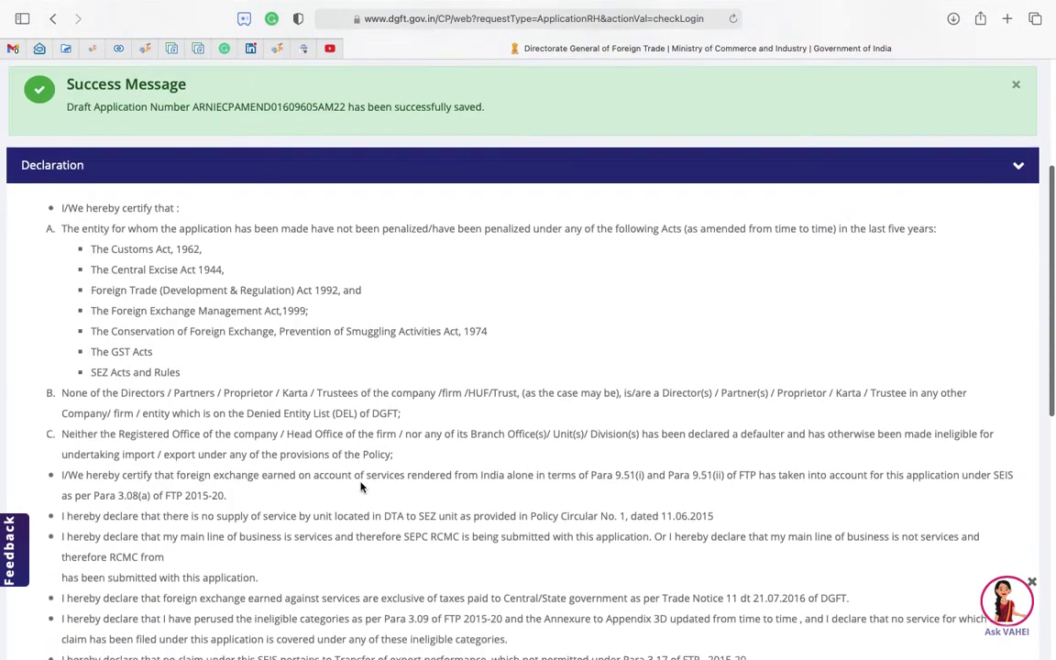
scroll(360, 481, "down", 1)
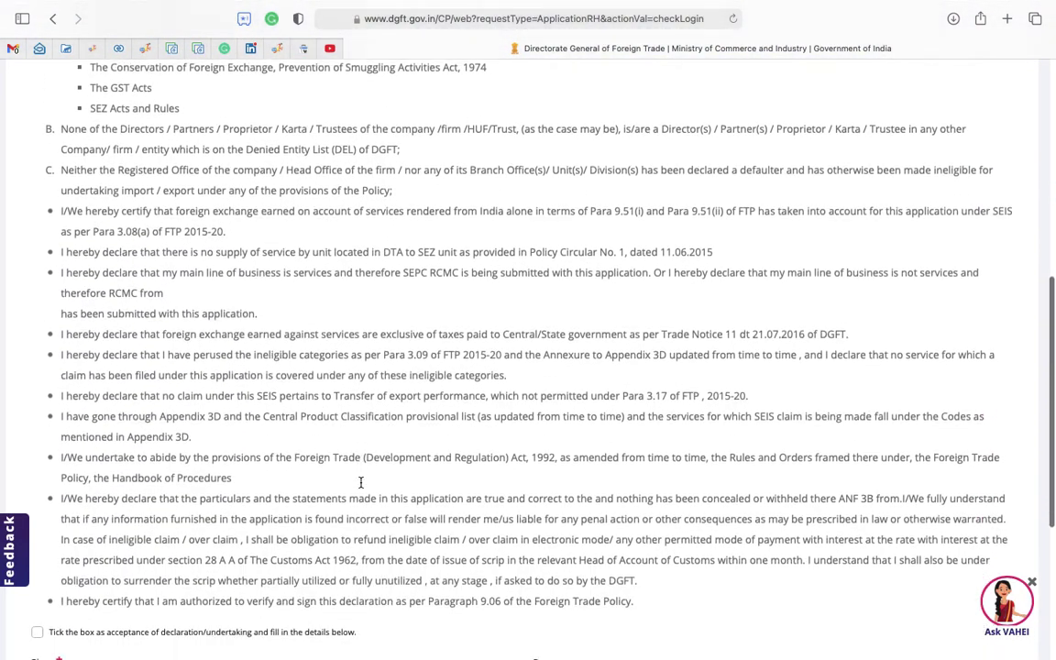
scroll(231, 439, "down", 5)
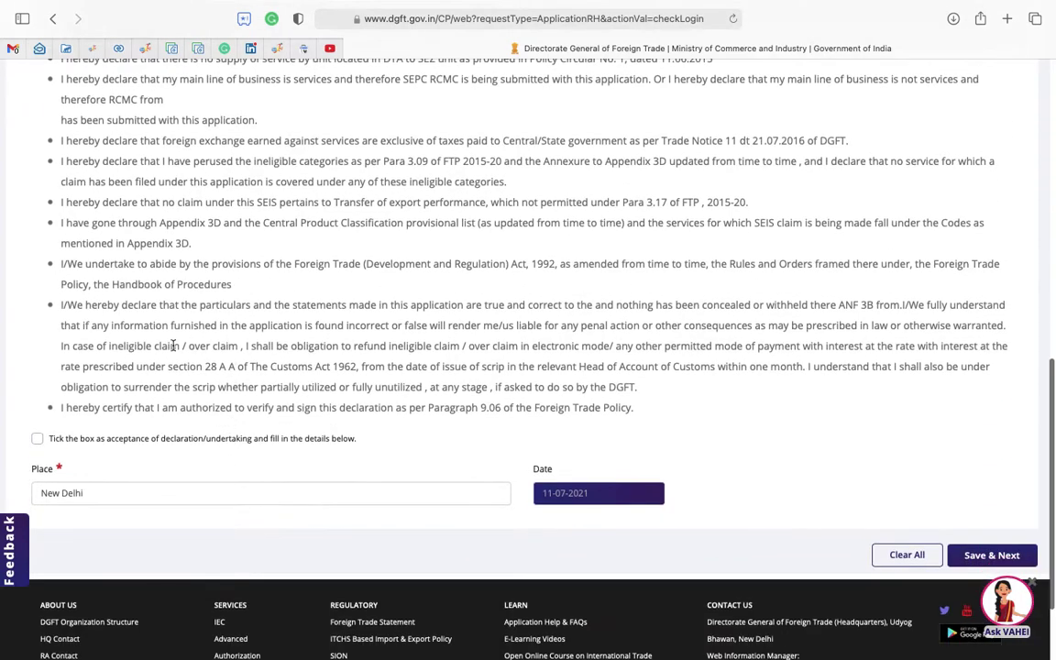
left_click(38, 440)
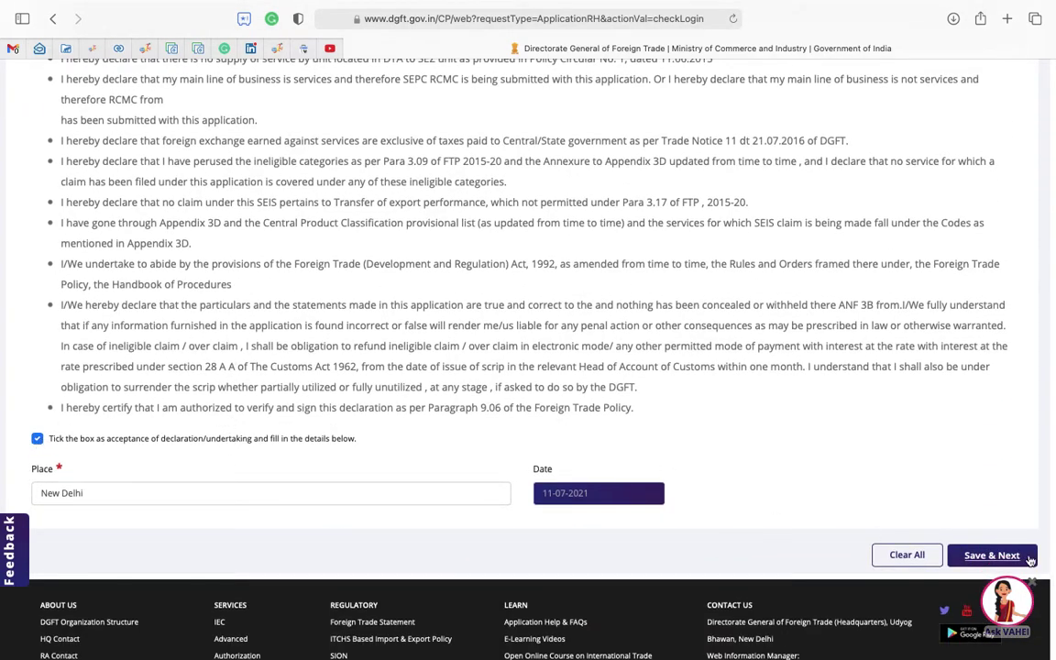
left_click(993, 557)
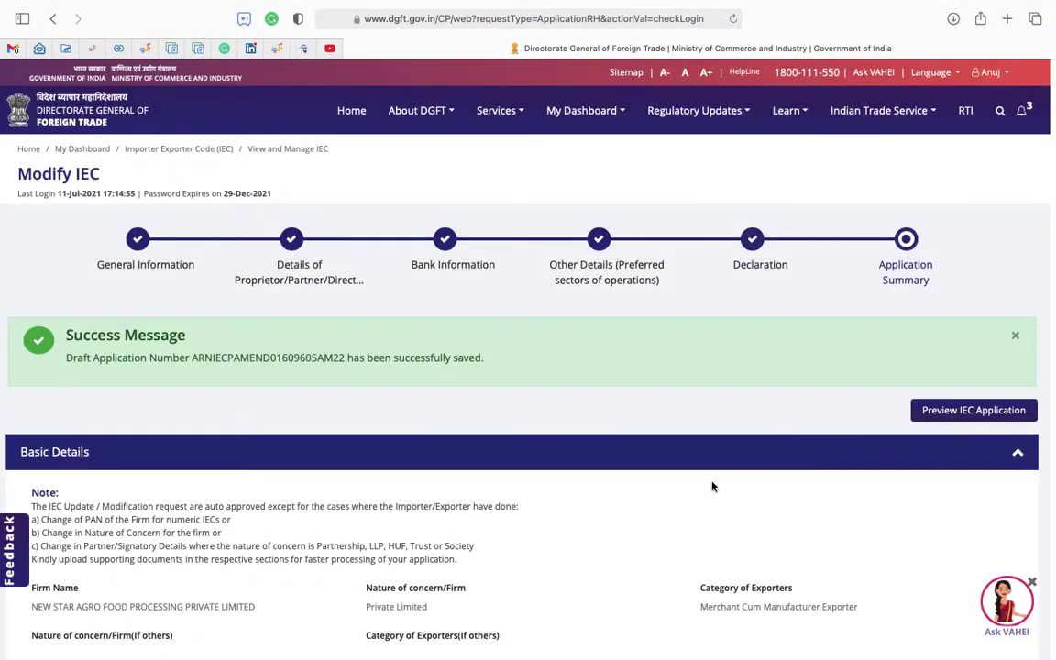
Scroll the summary through Bank Information, Other Details and Declaration Details to the Sign button.
scroll(711, 486, "down", 3)
scroll(581, 424, "down", 1)
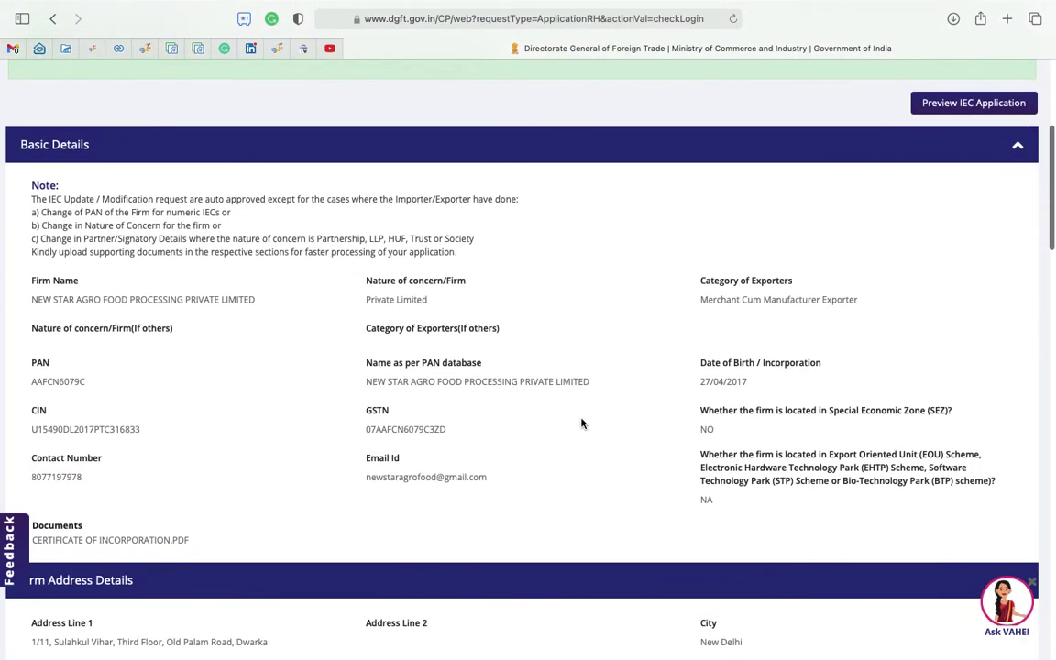
scroll(598, 367, "down", 2)
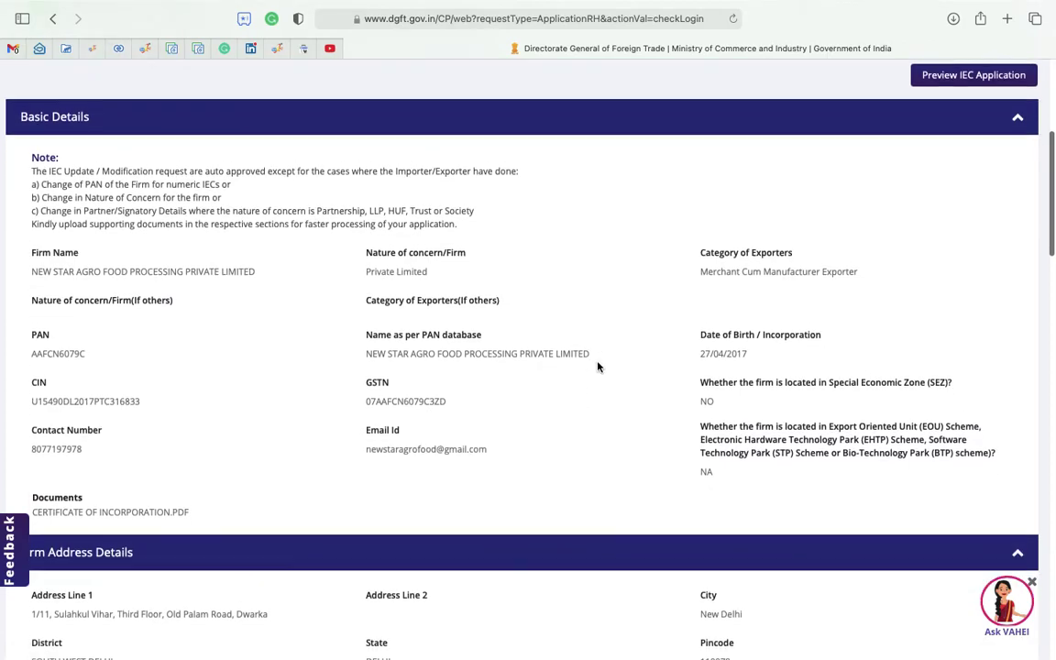
scroll(597, 367, "down", 5)
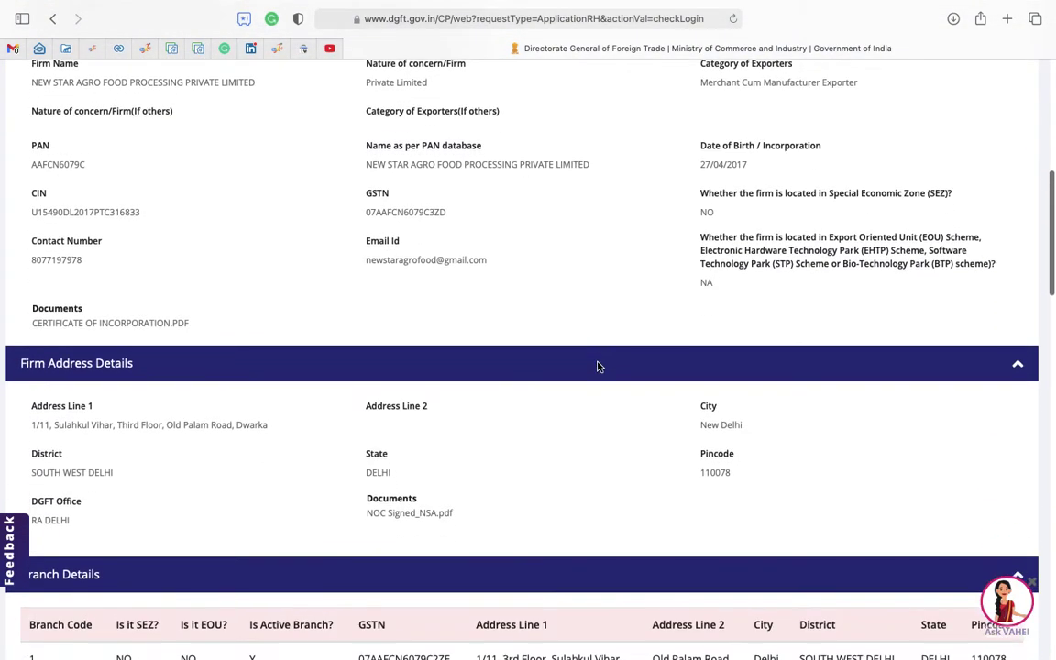
scroll(598, 367, "down", 5)
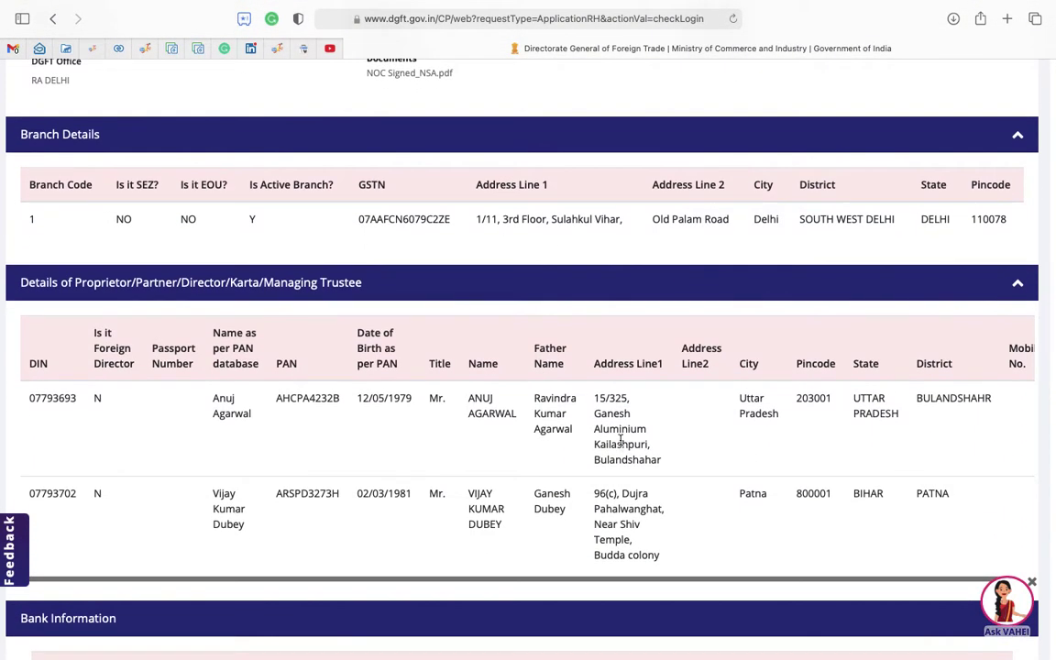
scroll(620, 440, "down", 4)
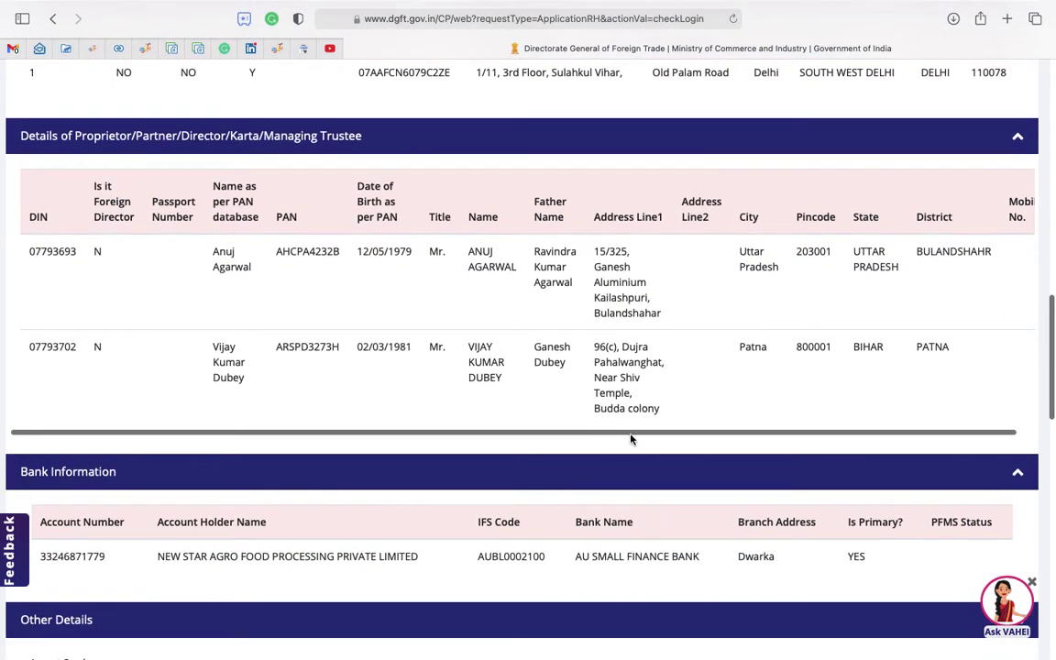
scroll(633, 442, "down", 1)
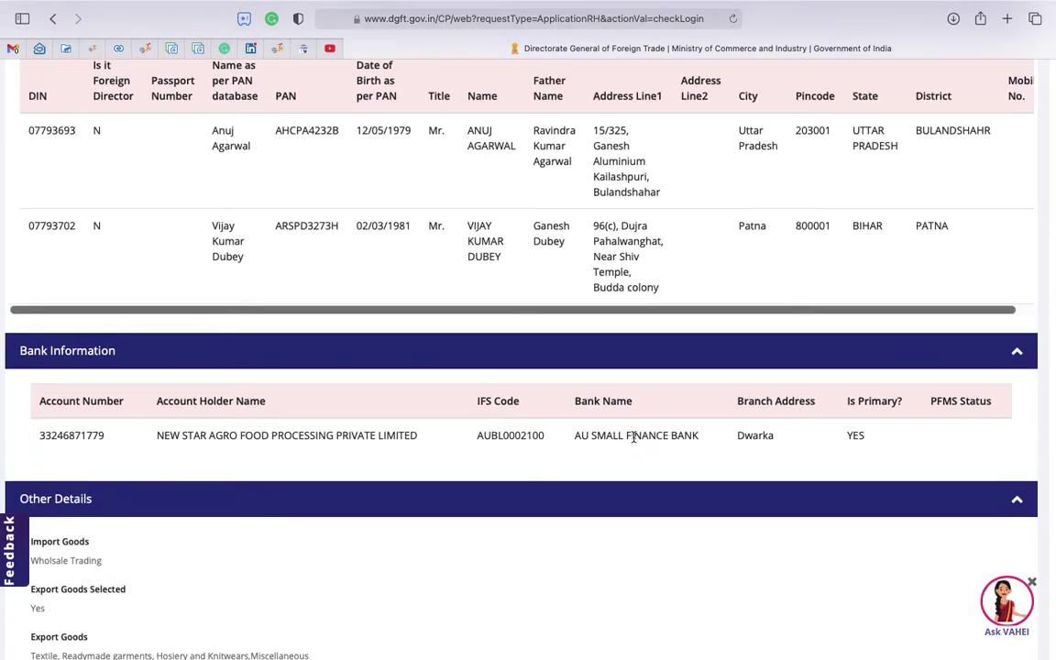
scroll(633, 438, "down", 6)
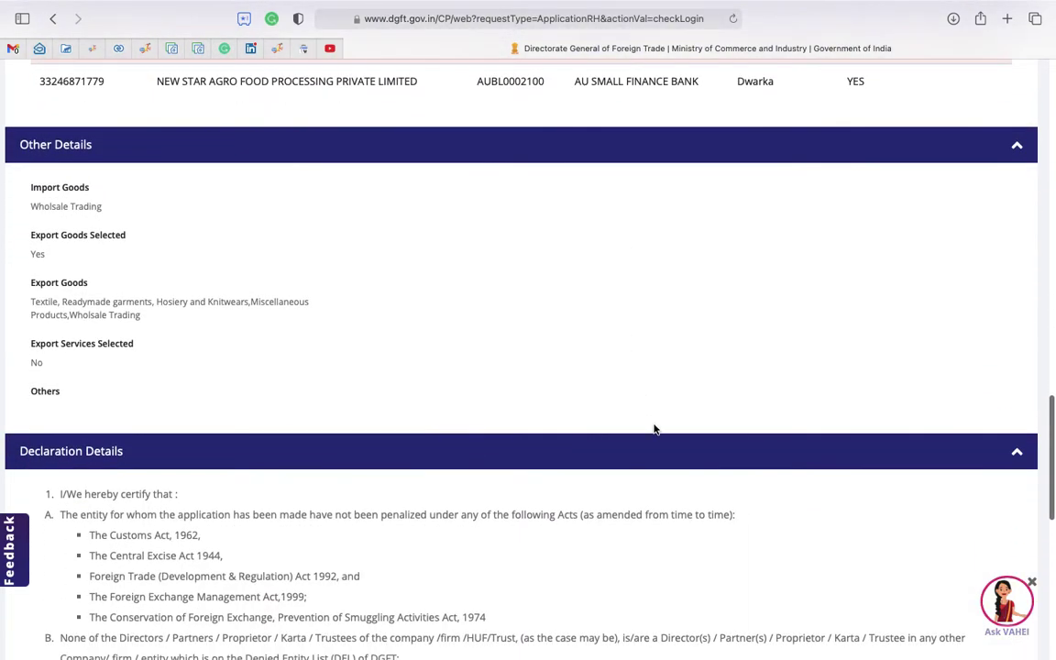
scroll(655, 429, "down", 7)
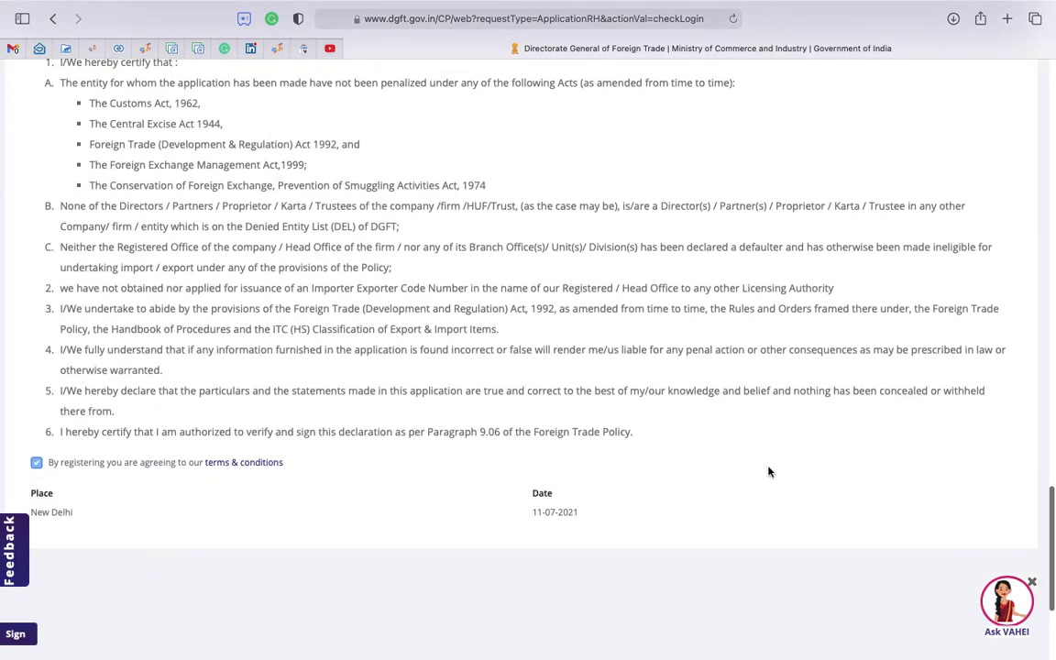
scroll(769, 472, "down", 4)
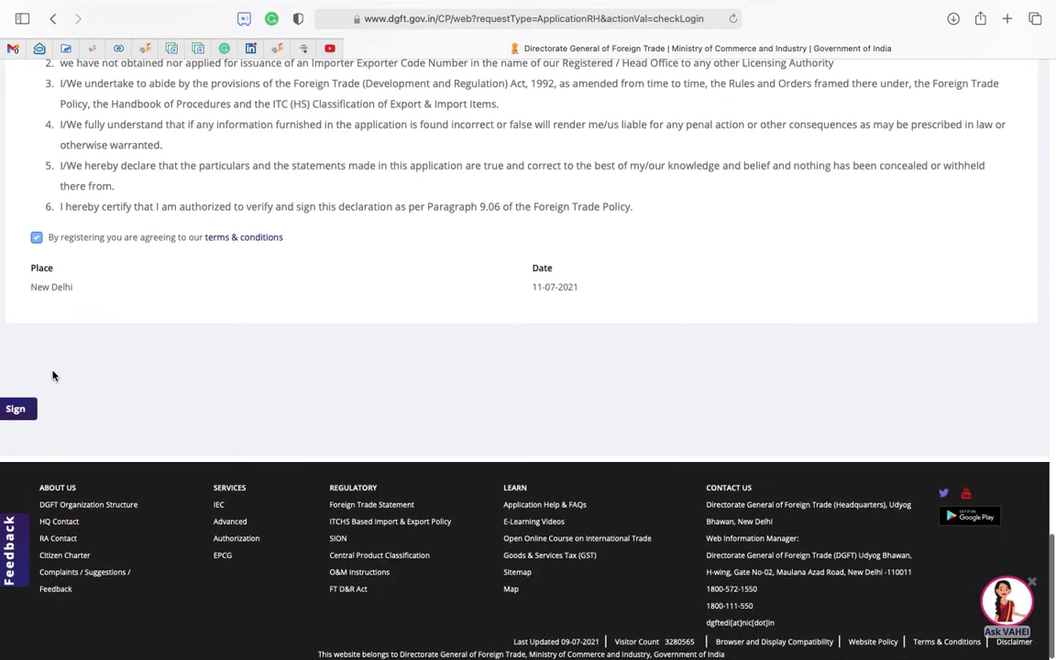
left_click(15, 409)
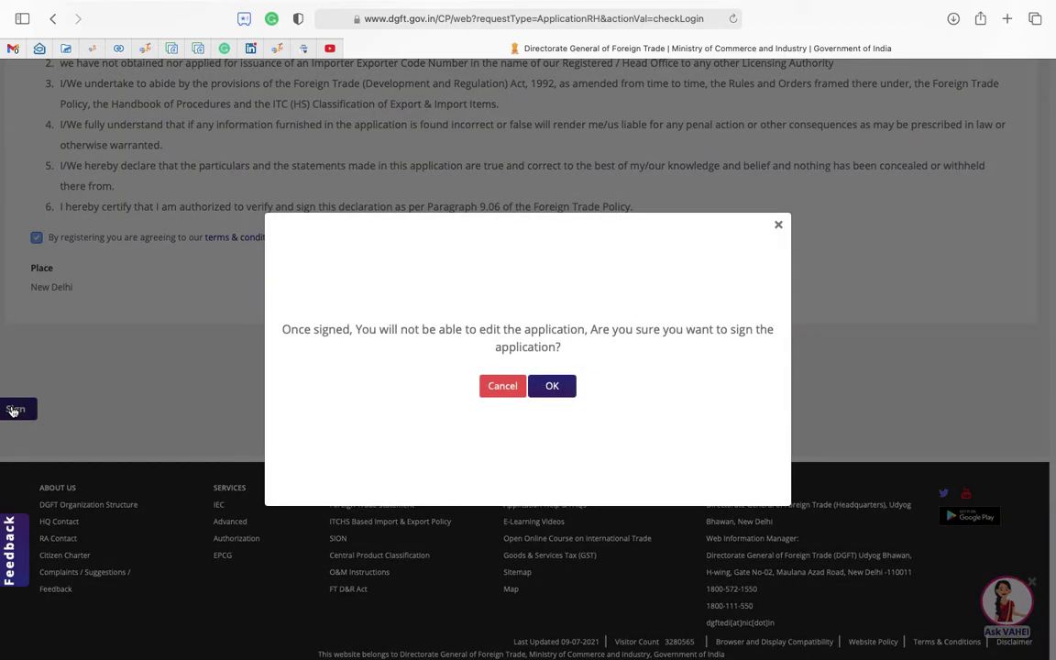
left_click(554, 385)
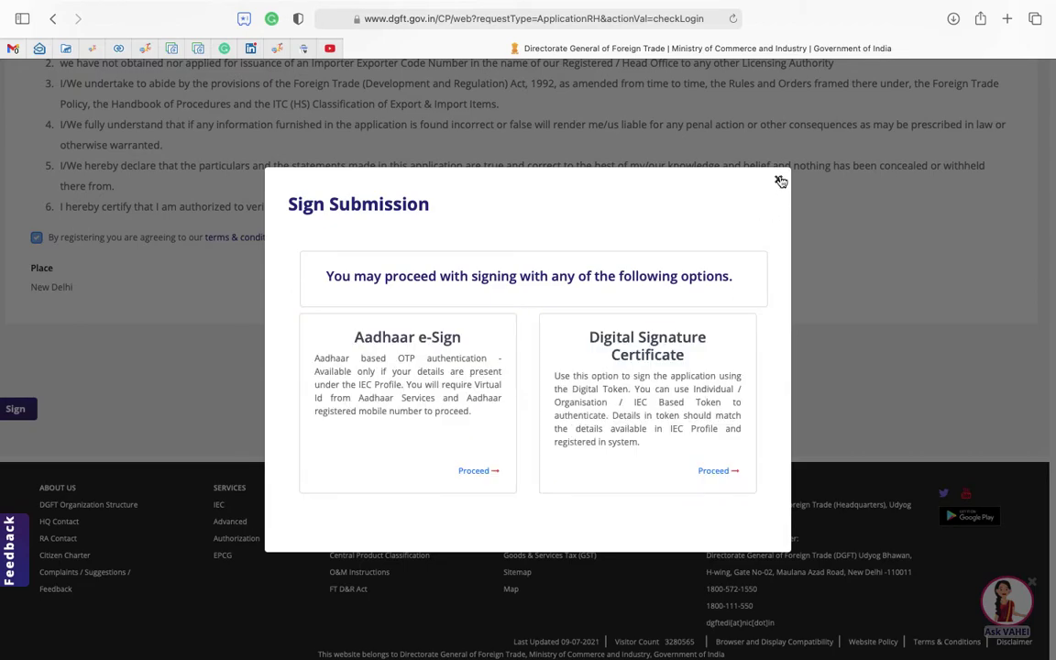
Dismiss the signing options without signing and go back to the Home dashboard.
left_click(780, 182)
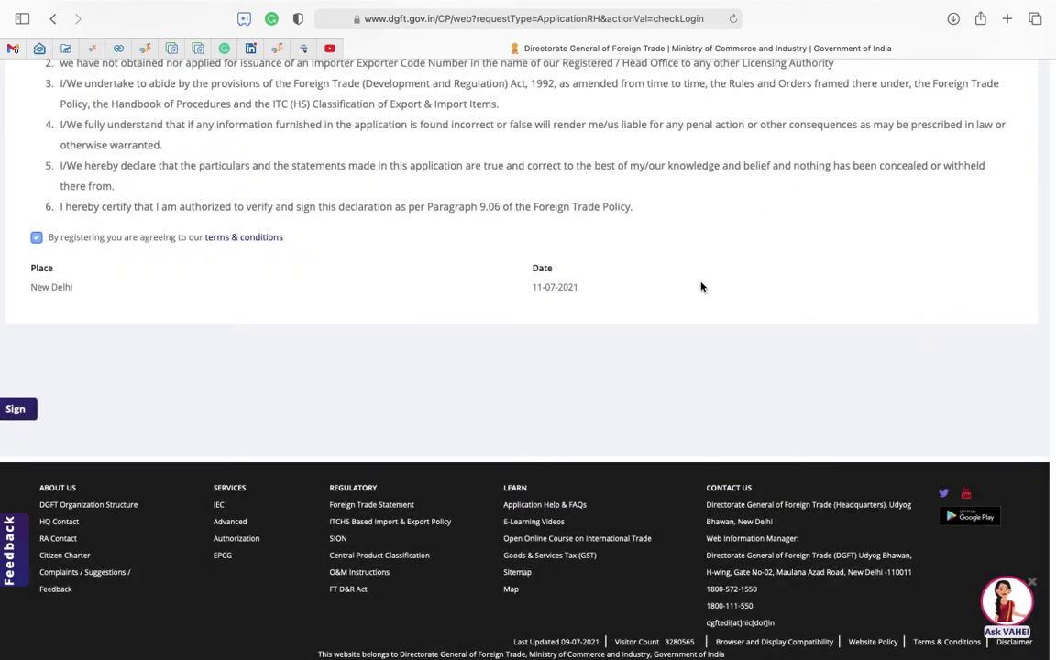
scroll(643, 349, "up", 3)
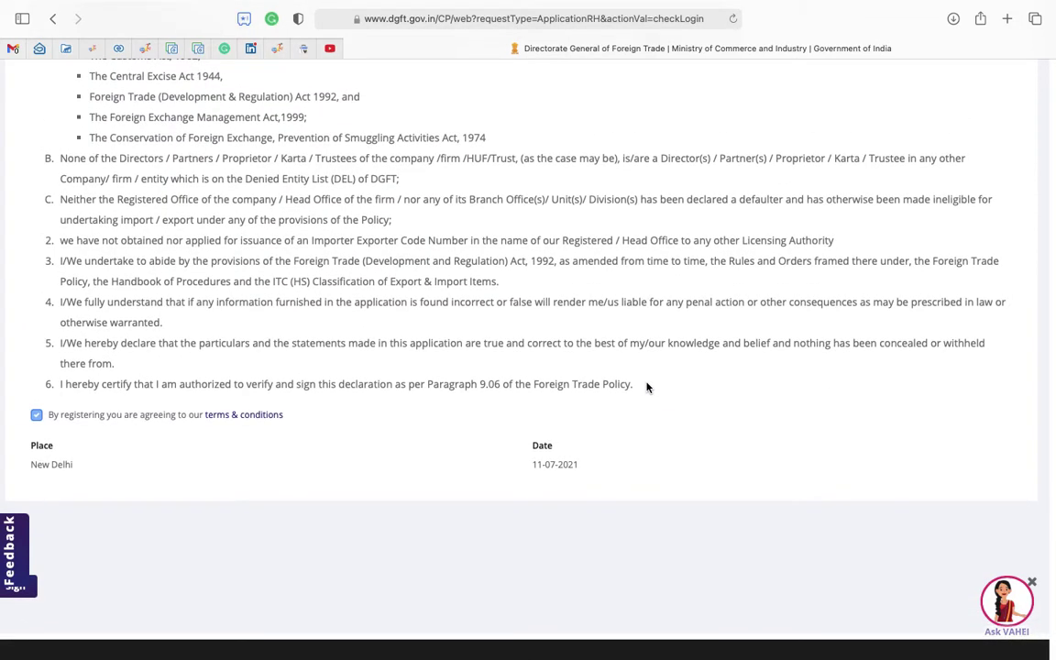
scroll(647, 387, "down", 3)
scroll(658, 325, "up", 20)
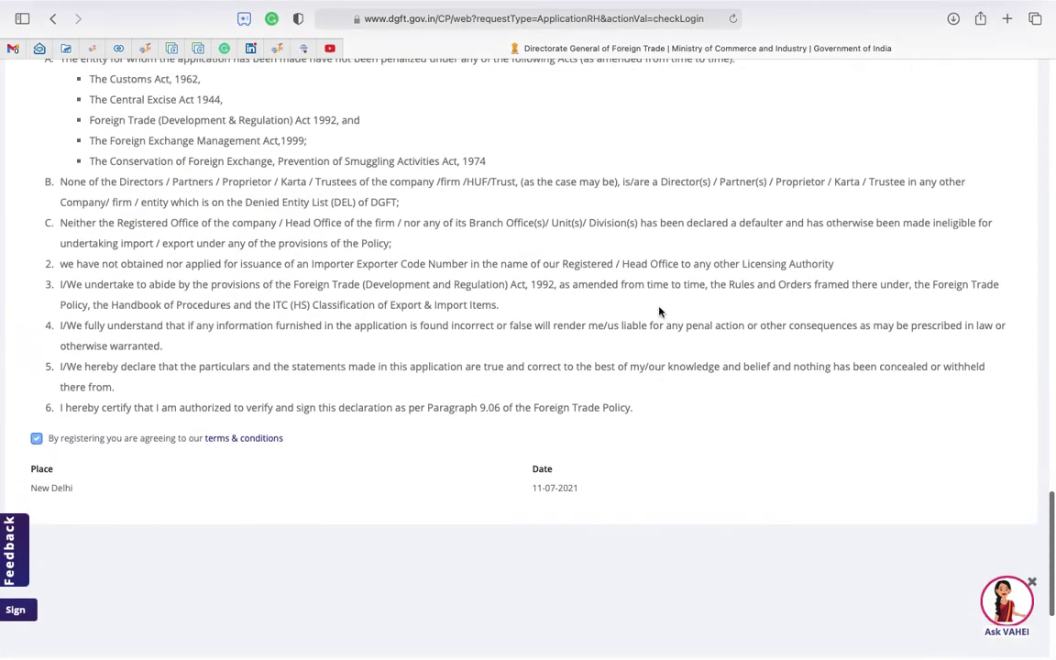
scroll(640, 235, "up", 15)
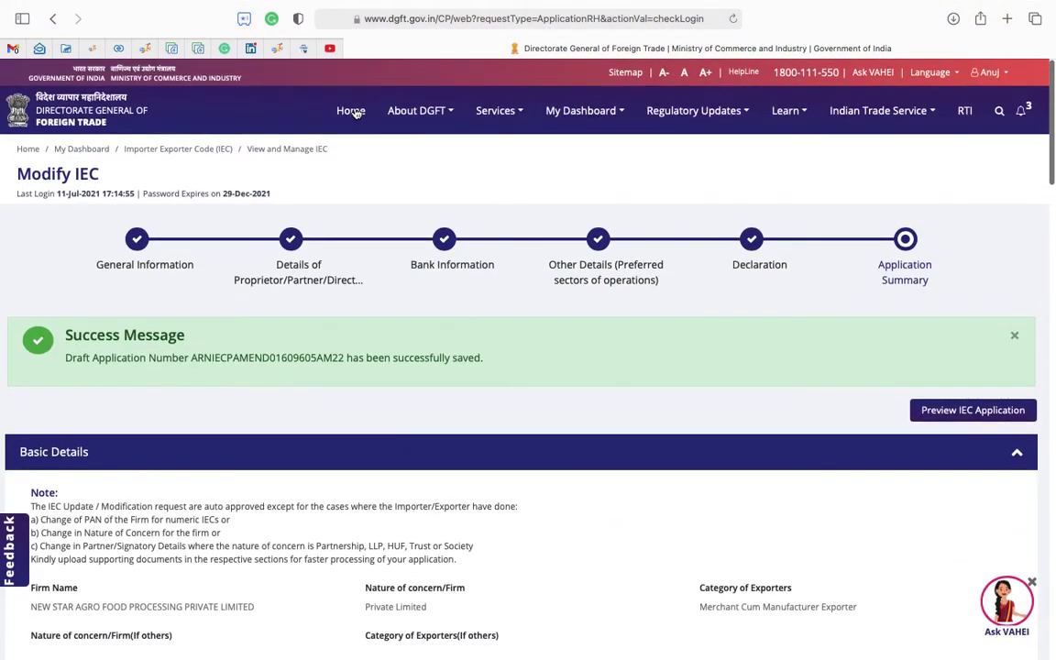
left_click(351, 111)
scroll(602, 431, "down", 3)
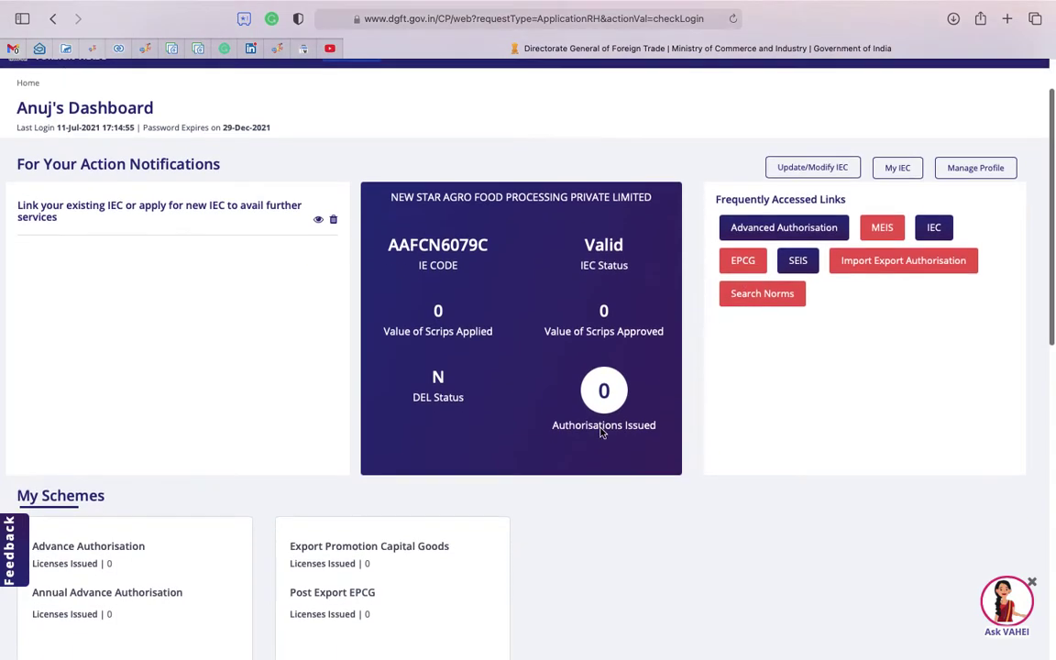
scroll(624, 307, "up", 2)
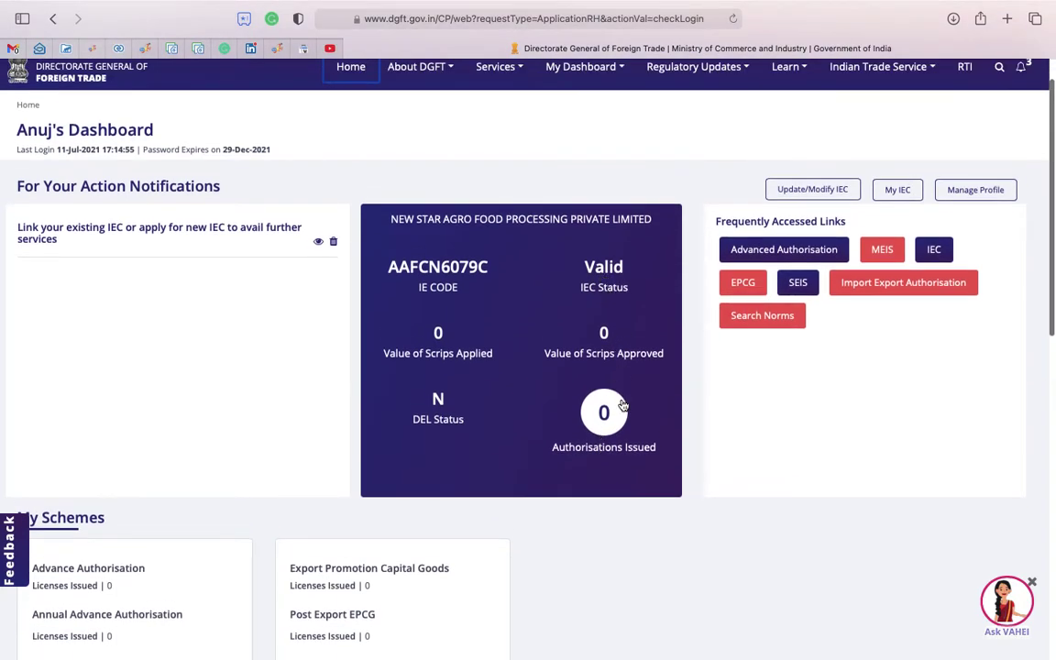
scroll(484, 366, "down", 1)
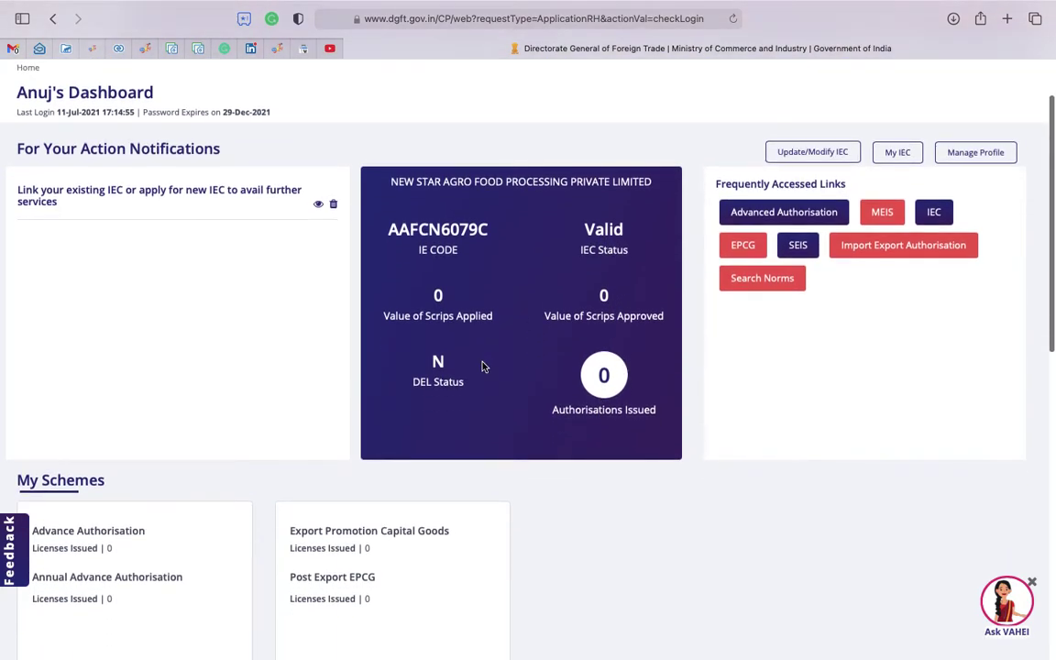
scroll(516, 401, "down", 6)
scroll(578, 408, "down", 8)
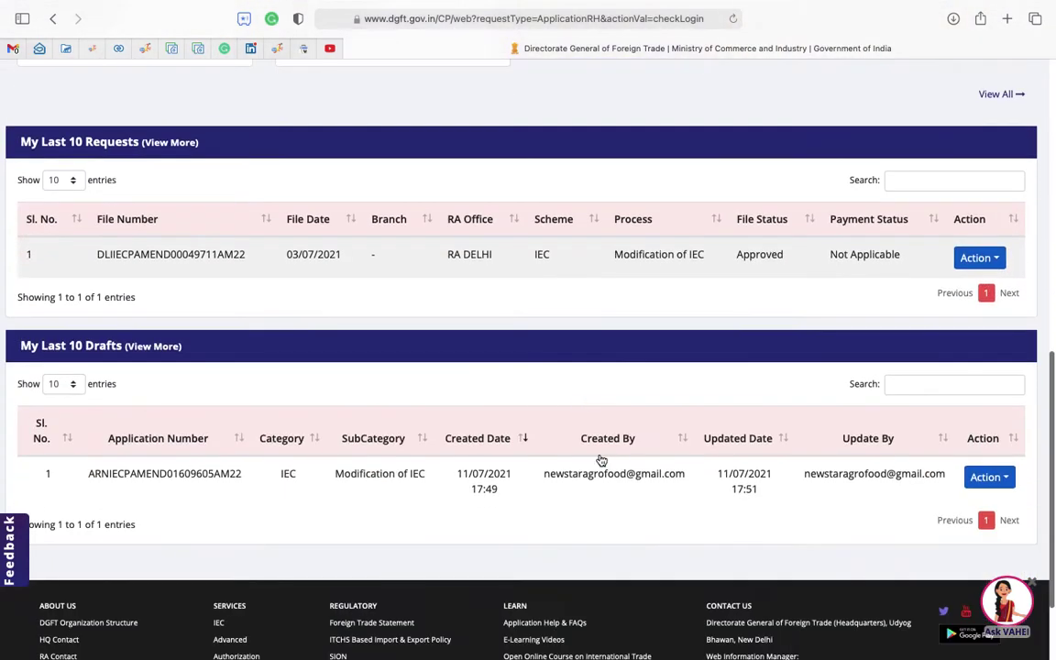
scroll(577, 377, "up", 1)
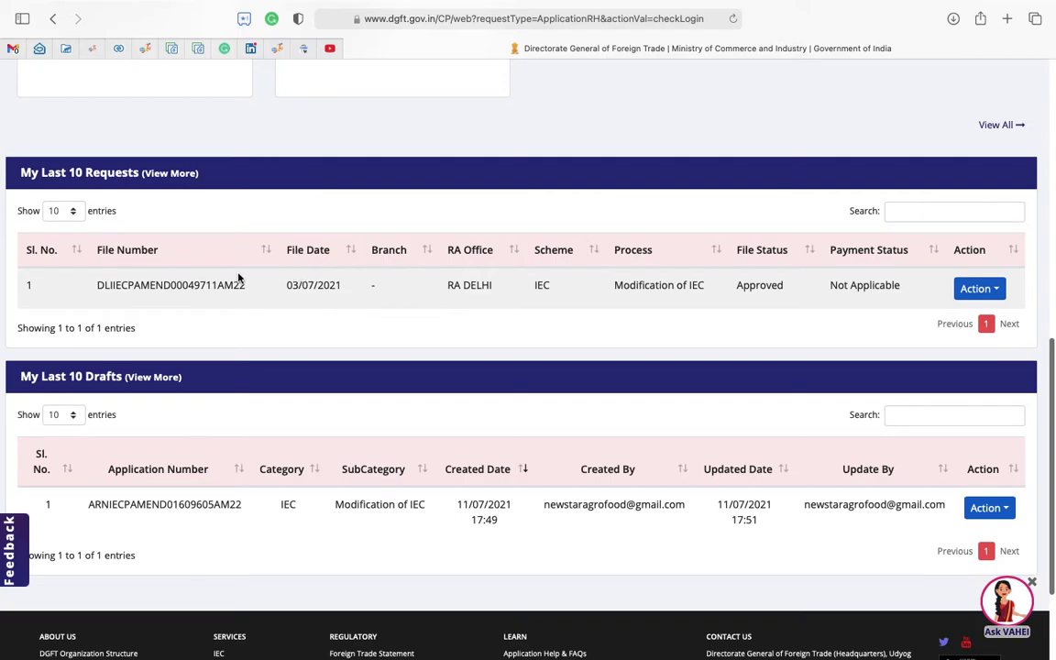
left_click_drag(97, 287, 763, 290)
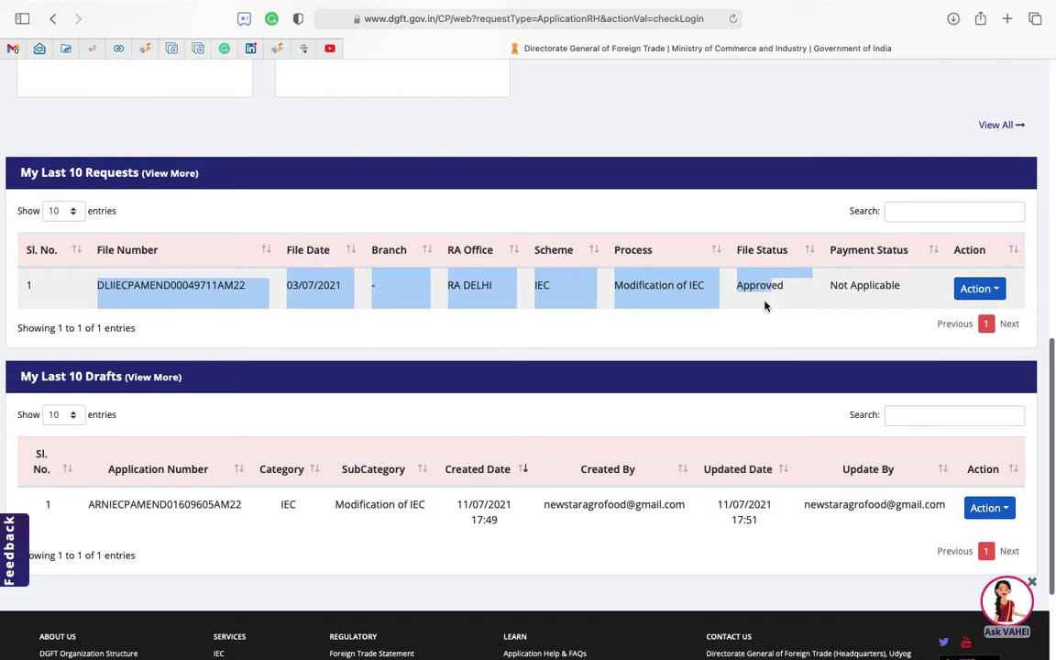
left_click(765, 305)
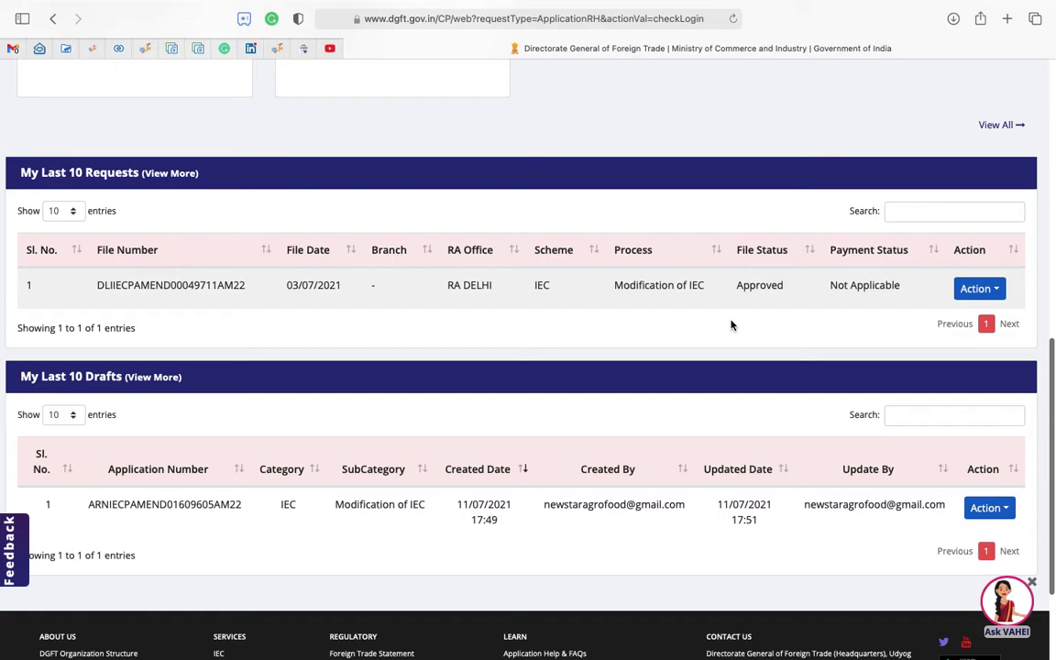
scroll(614, 427, "down", 1)
scroll(614, 427, "up", 1)
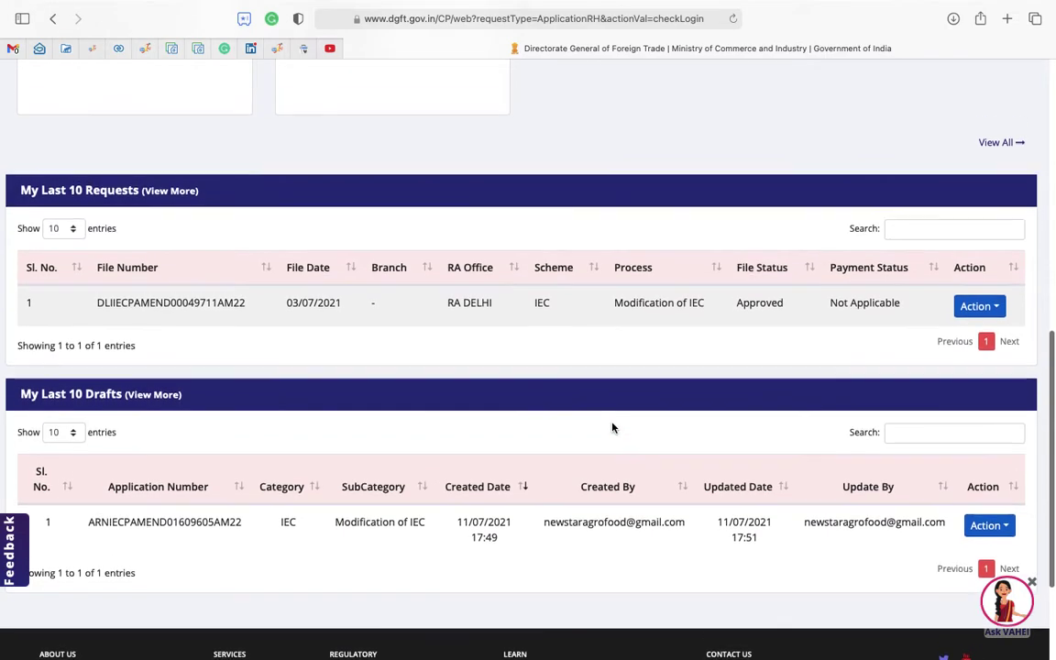
scroll(693, 439, "down", 2)
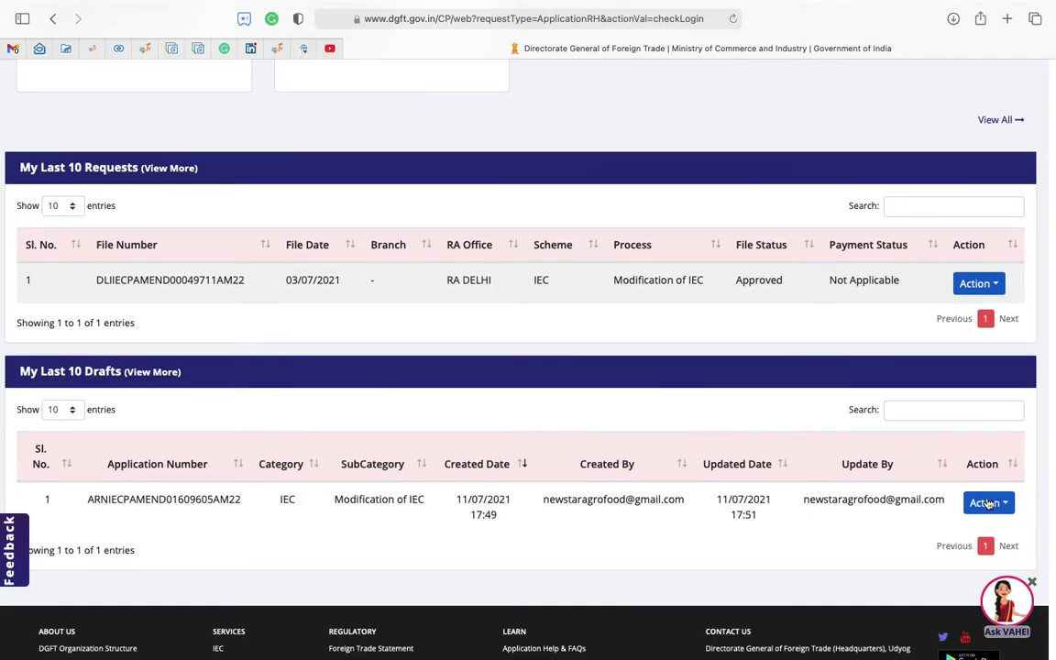
left_click(988, 504)
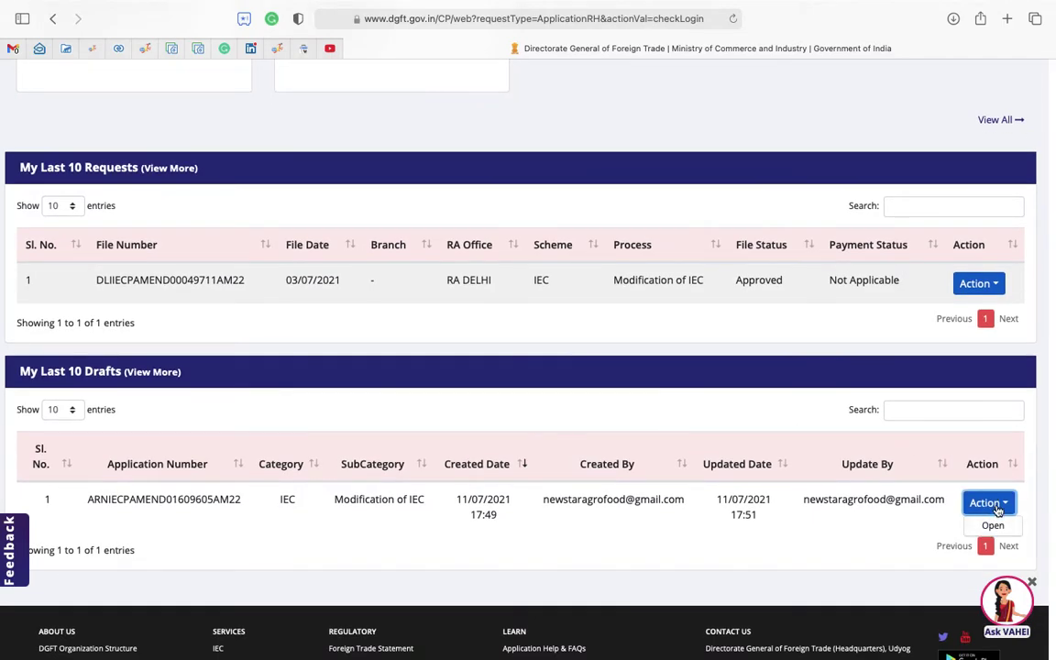
scroll(668, 410, "up", 4)
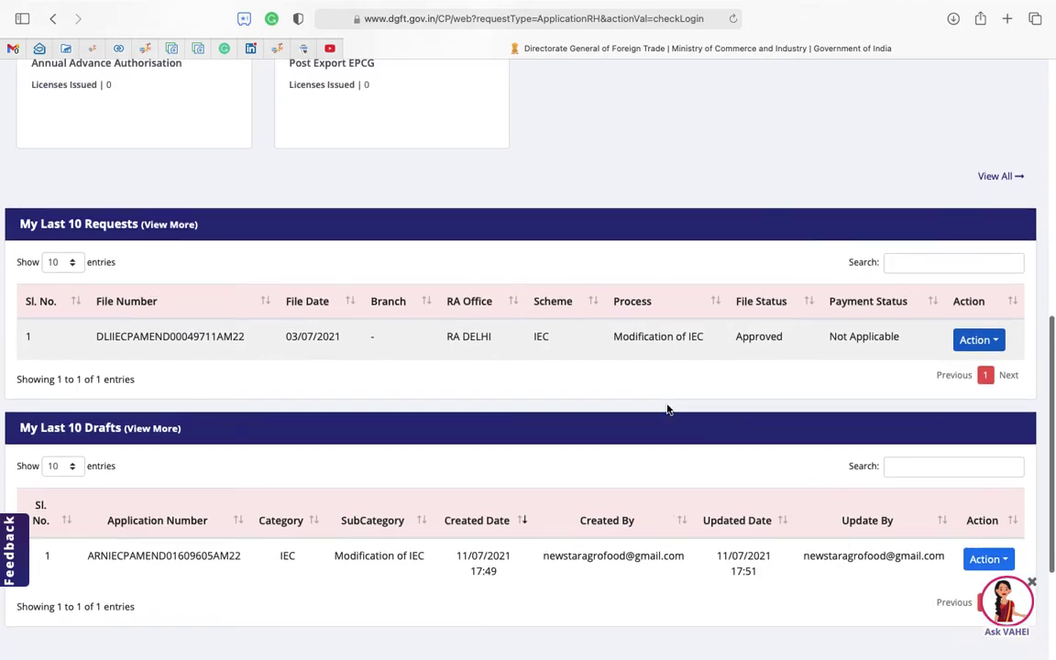
scroll(641, 349, "up", 3)
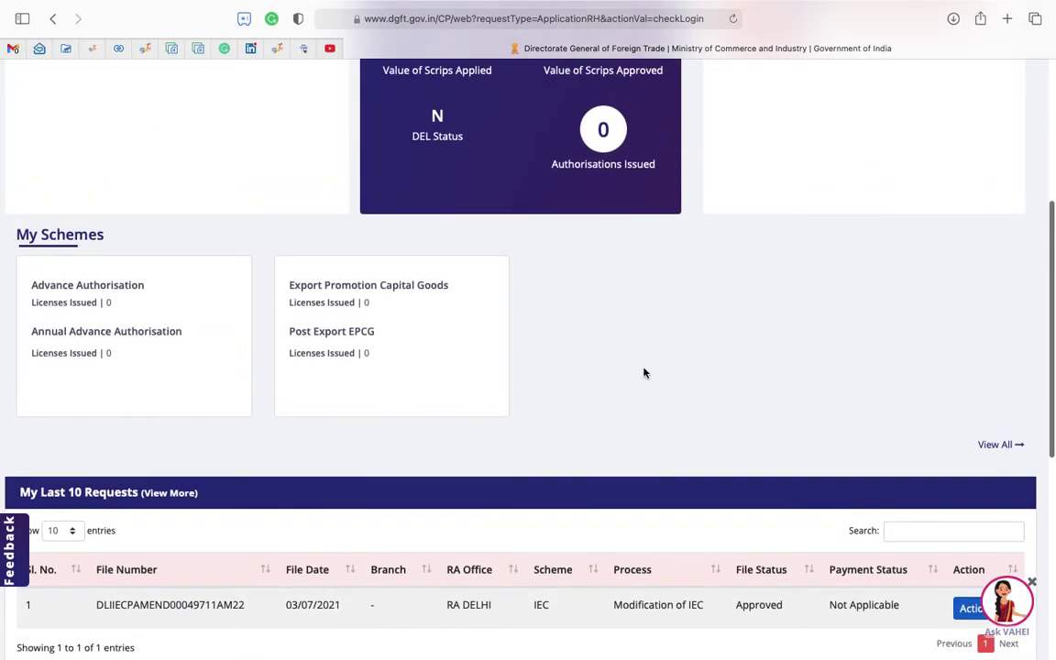
scroll(643, 365, "up", 5)
scroll(586, 394, "up", 2)
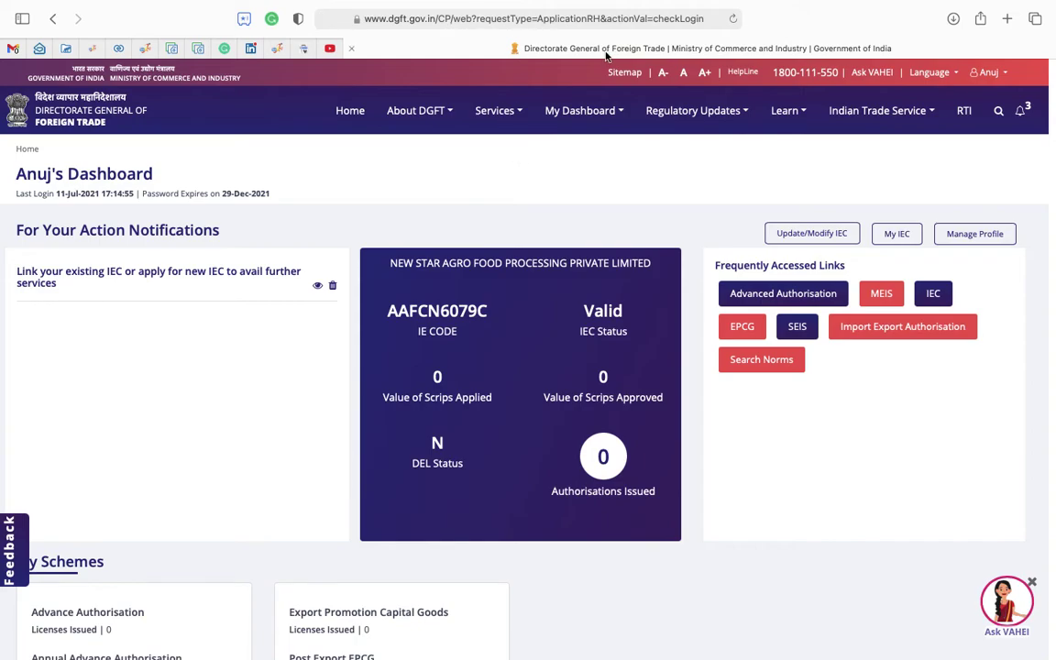
Load taxaj.com in a new browser tab and scroll back up to its header.
key("super+t")
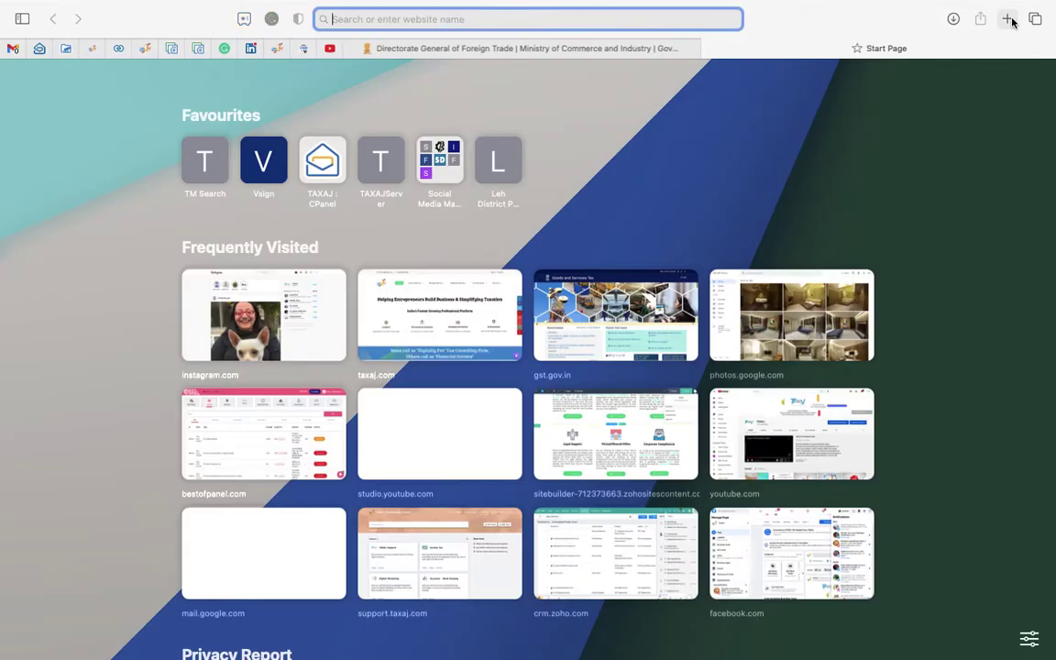
left_click(276, 49)
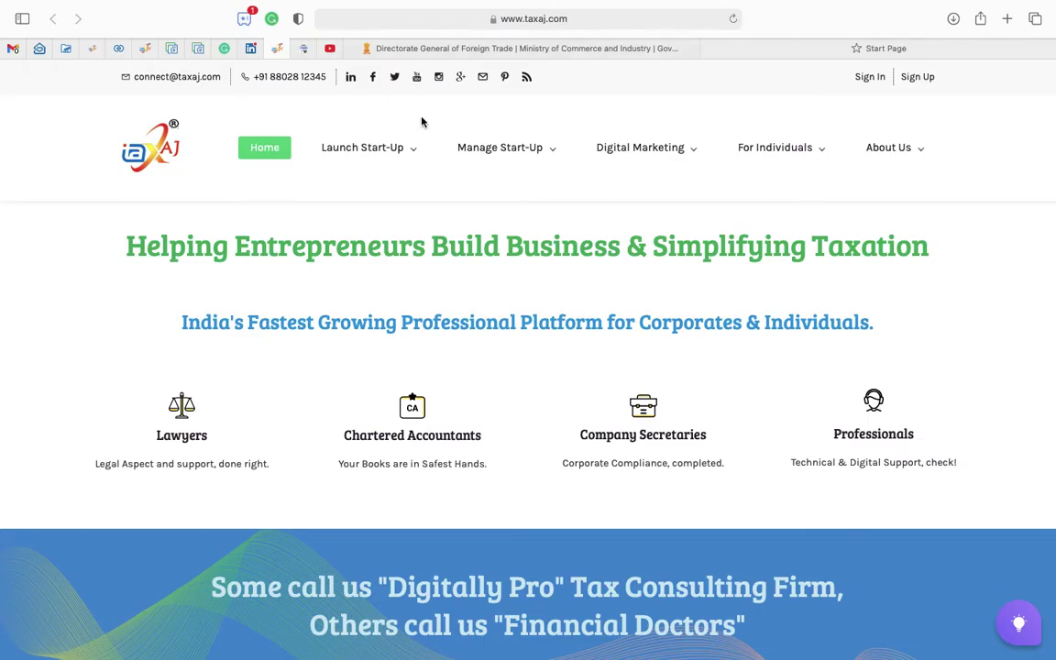
scroll(557, 437, "down", 20)
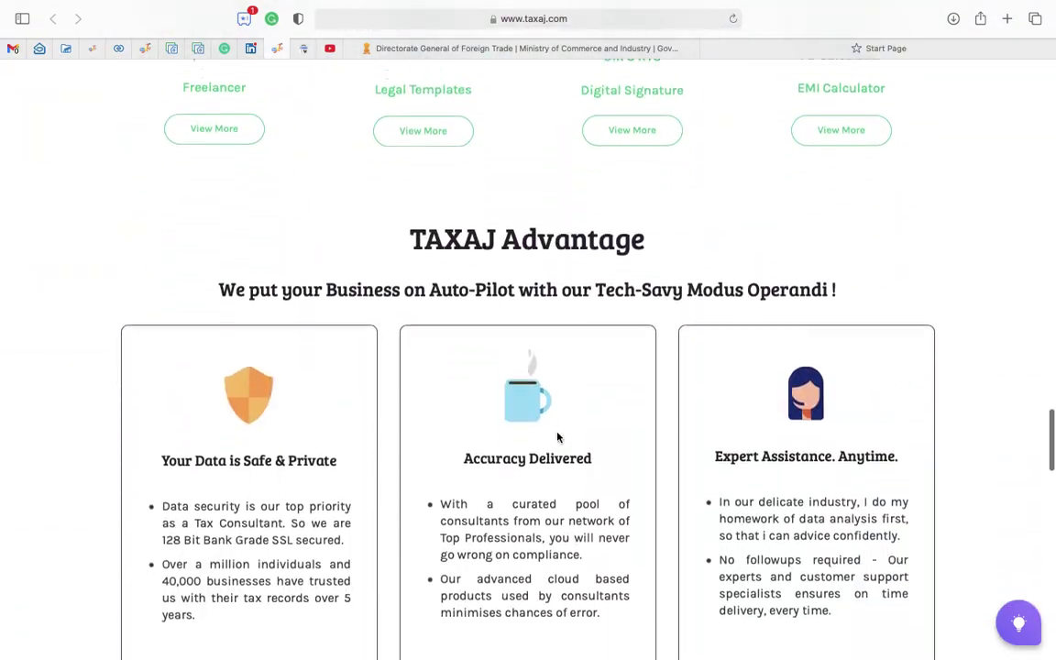
scroll(558, 437, "down", 15)
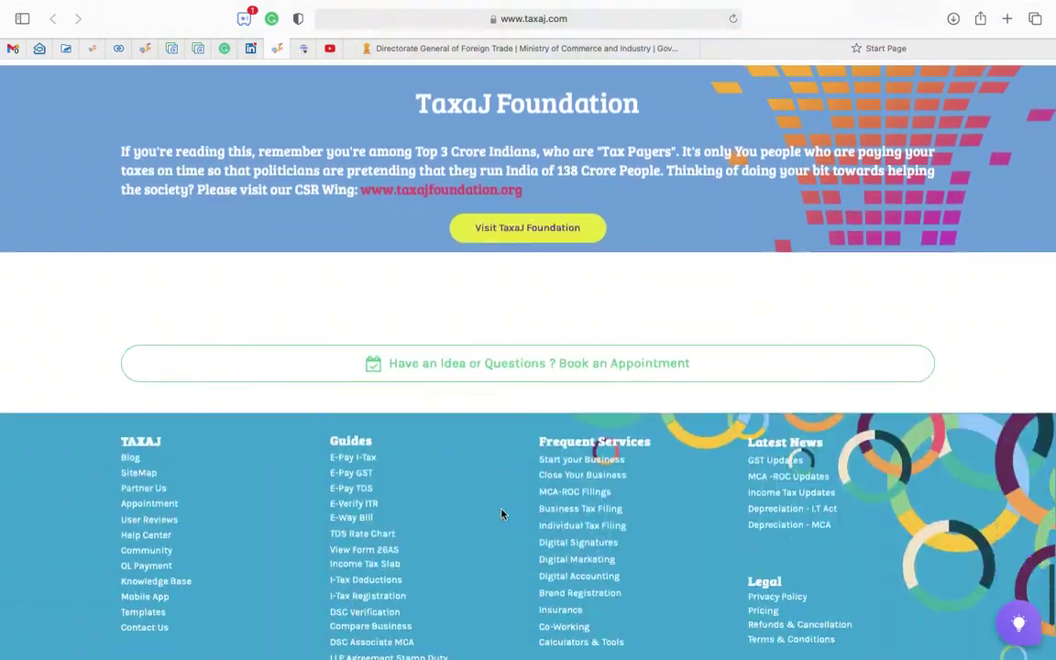
scroll(512, 293, "up", 10)
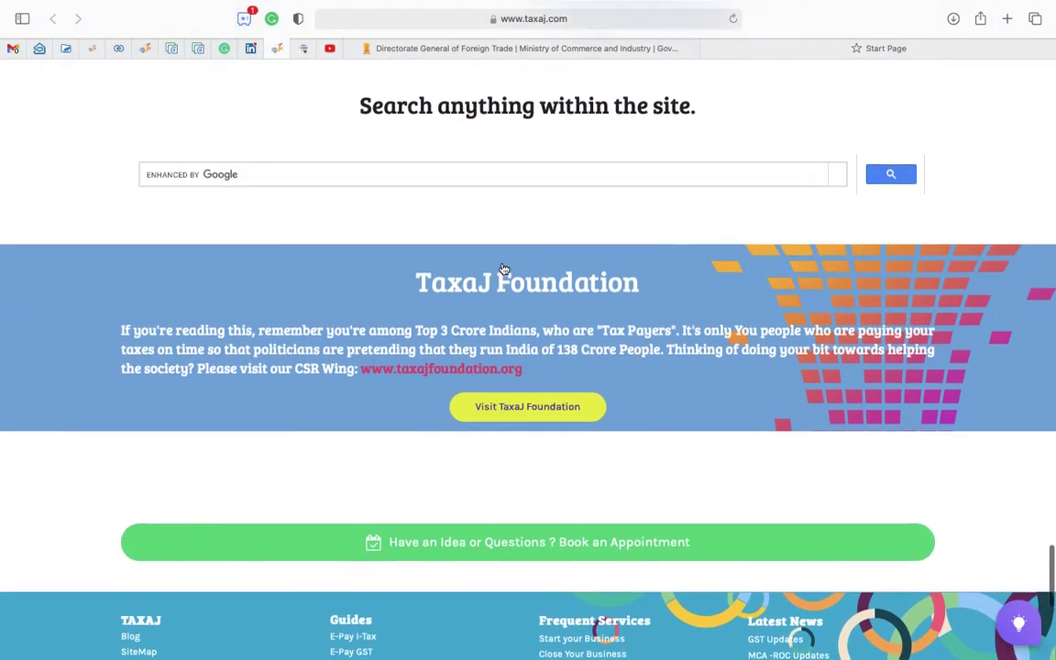
scroll(499, 364, "up", 15)
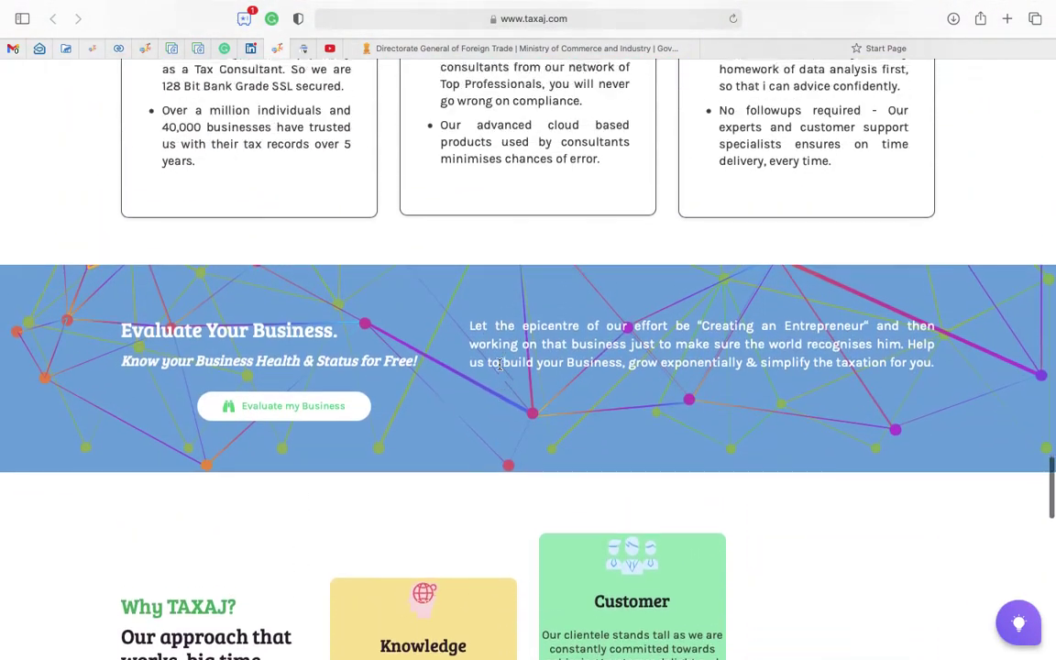
scroll(500, 364, "up", 15)
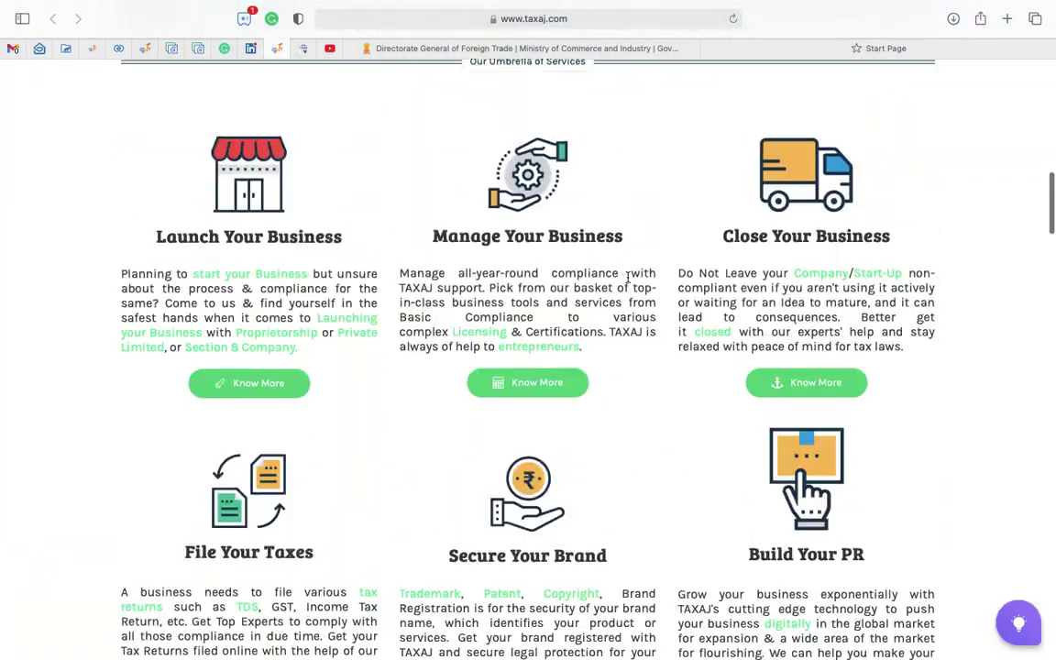
scroll(807, 293, "up", 5)
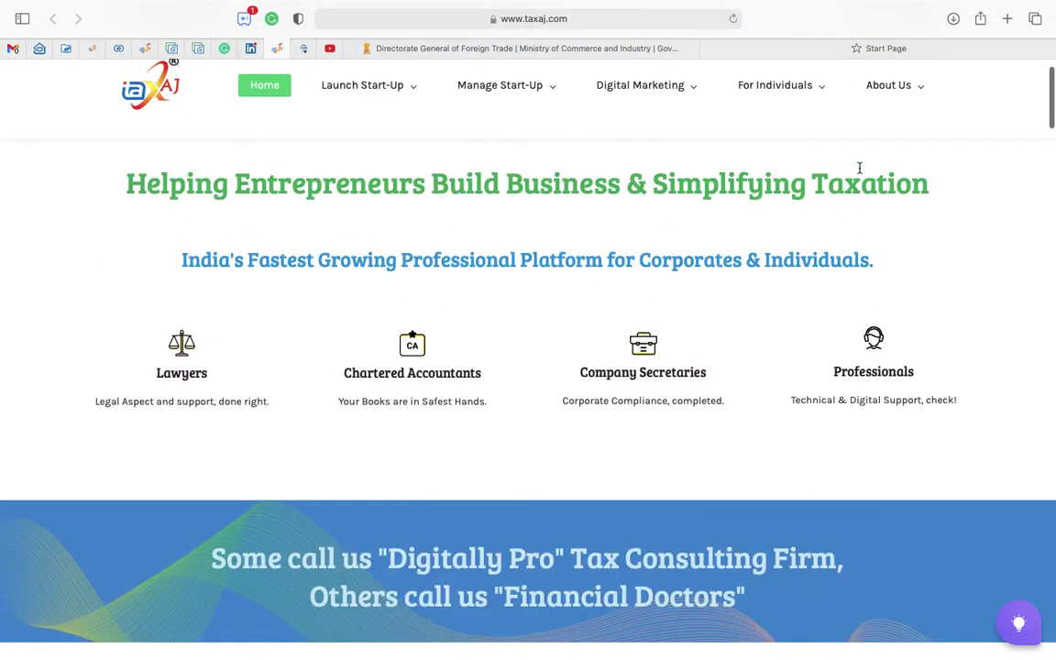
mouse_move(896, 158)
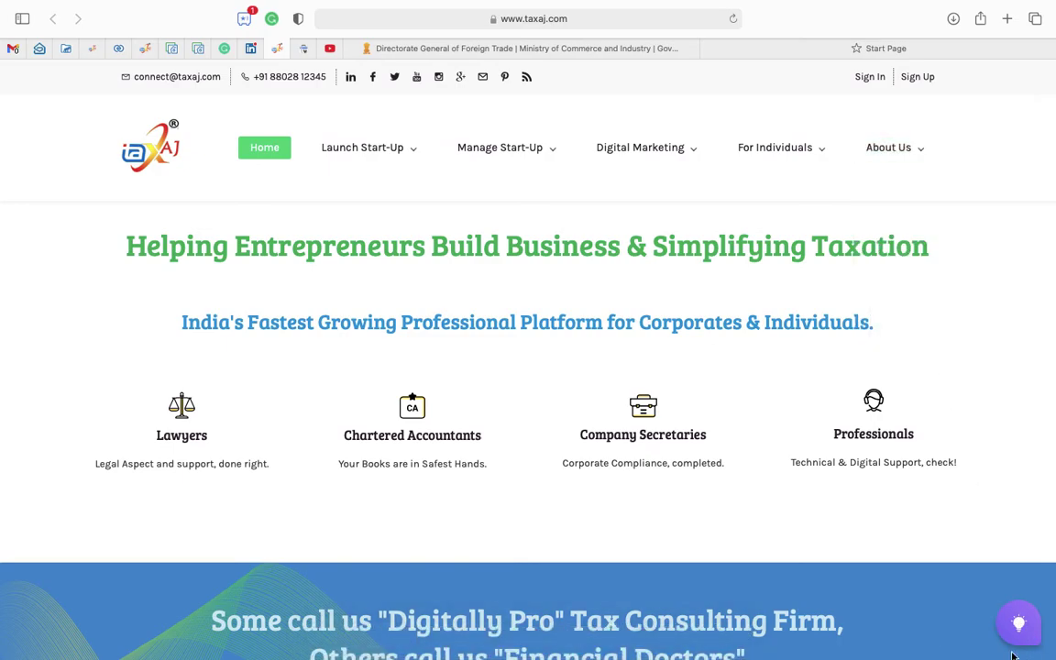
Open the Quick Help panel and search the Knowledge Base for 'ST'.
left_click(1023, 623)
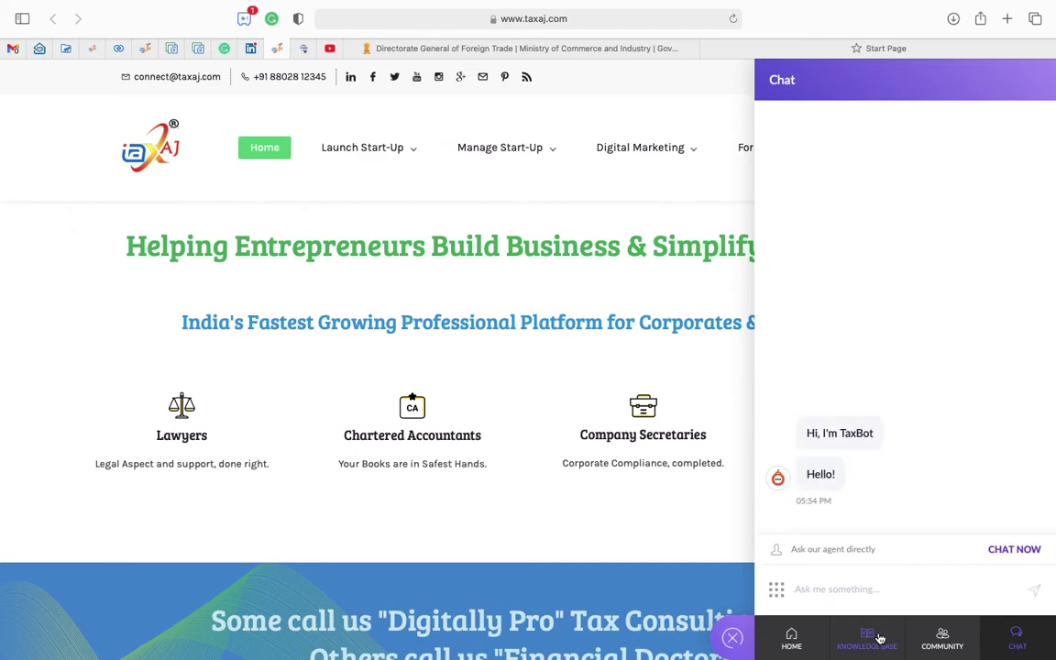
left_click(942, 642)
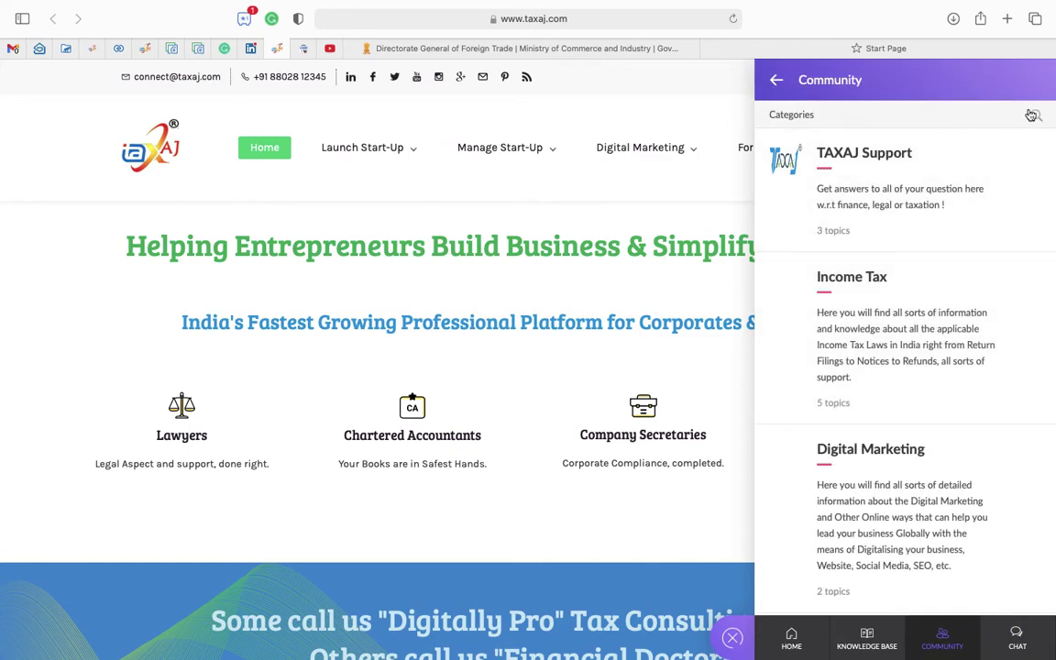
left_click(869, 637)
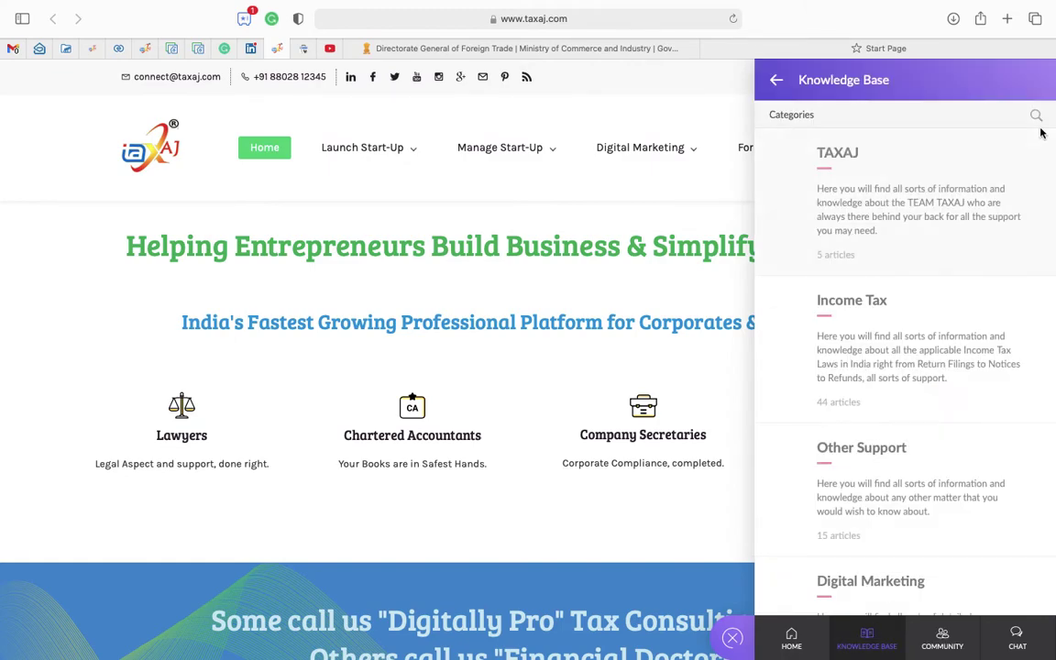
left_click(1039, 116)
type("STIPEND")
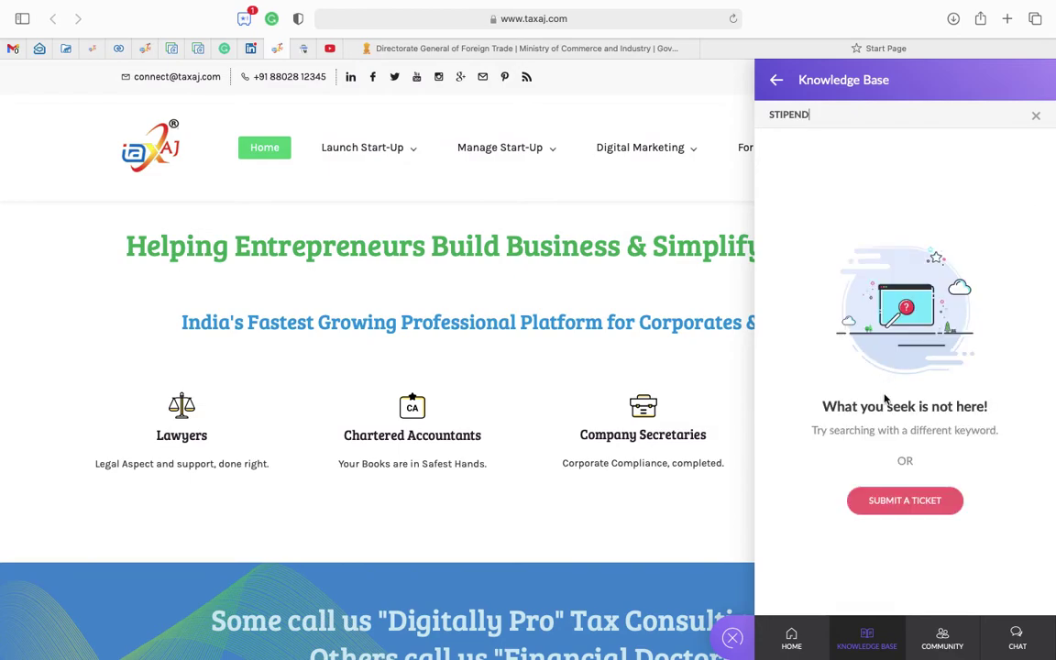
Search the community topics and read the Is Stipend Income Taxable? article.
left_click(944, 642)
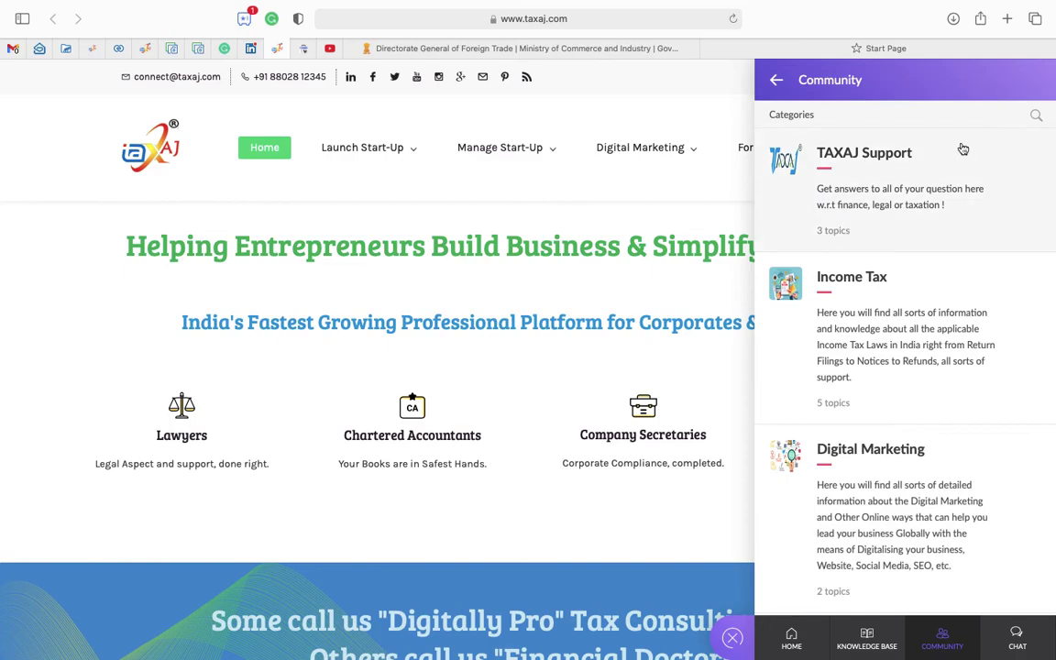
left_click(1034, 118)
type("s")
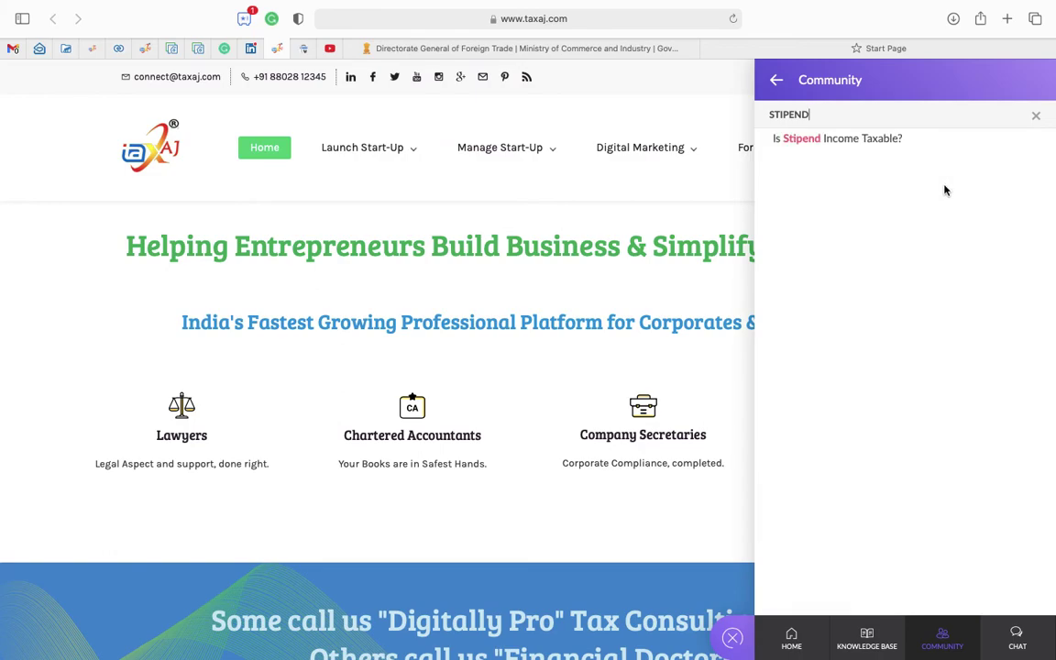
left_click(866, 139)
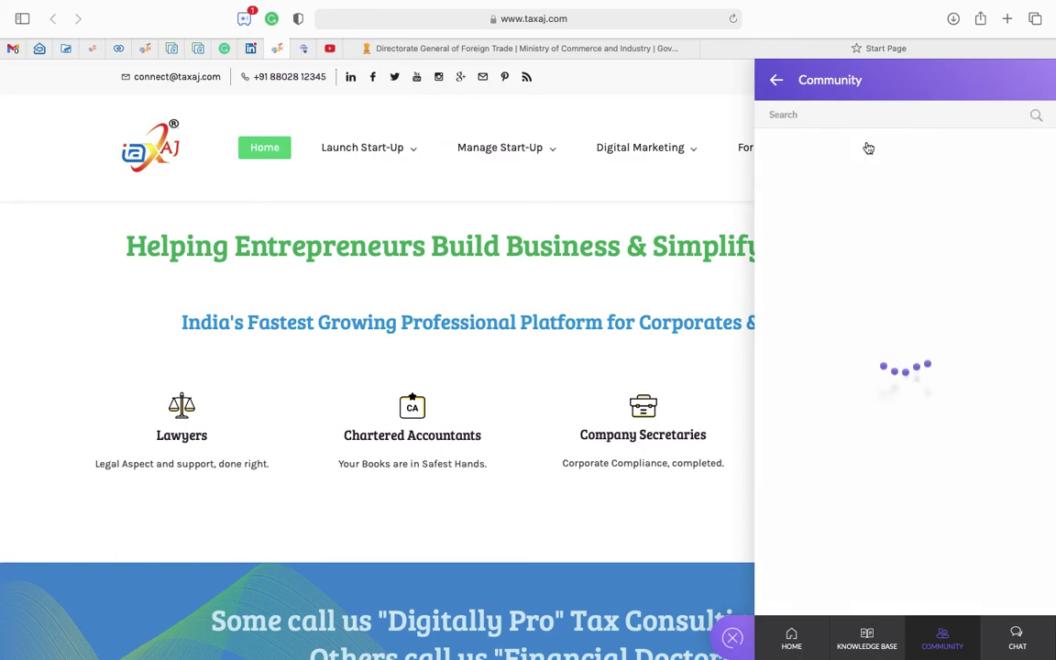
scroll(821, 427, "down", 5)
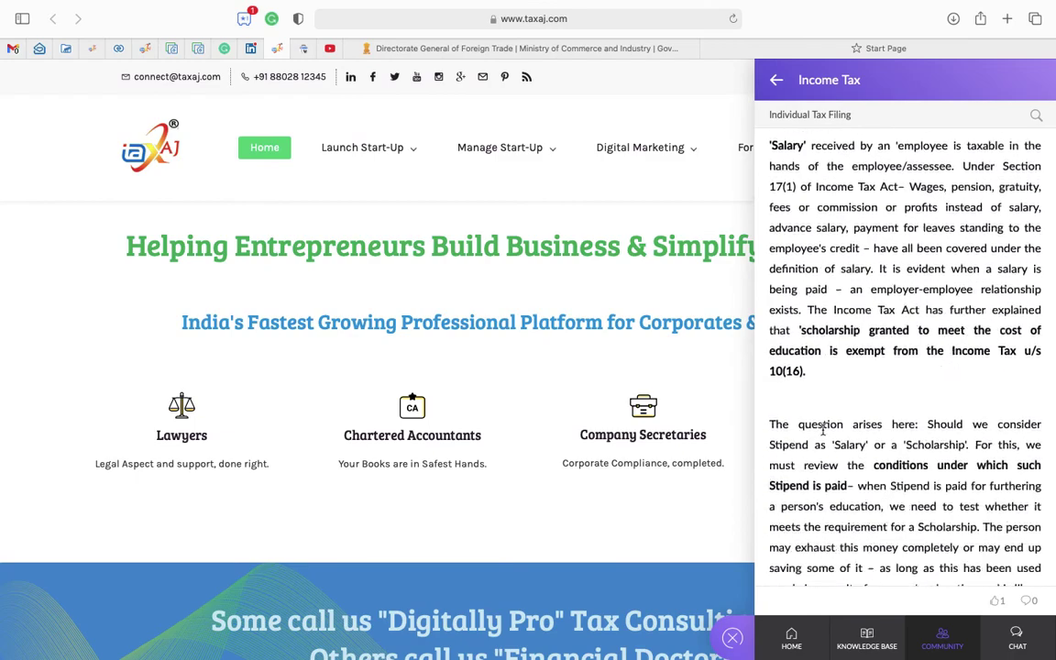
Leave the article, clear the stipend search, and return to the Knowledge Base categories.
left_click(775, 83)
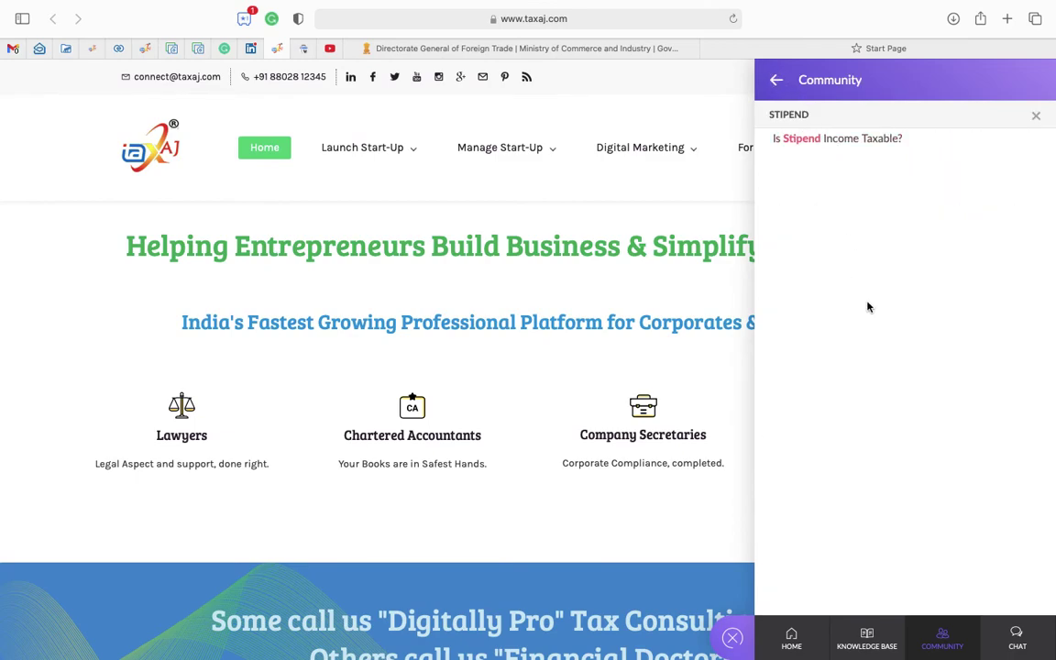
left_click(1039, 120)
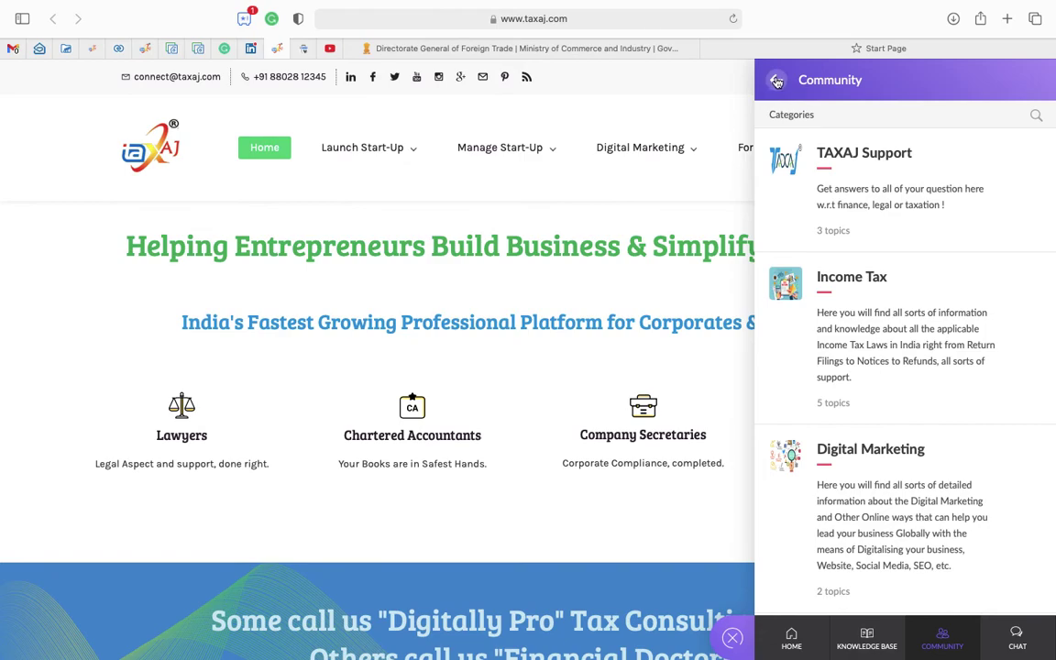
left_click(775, 82)
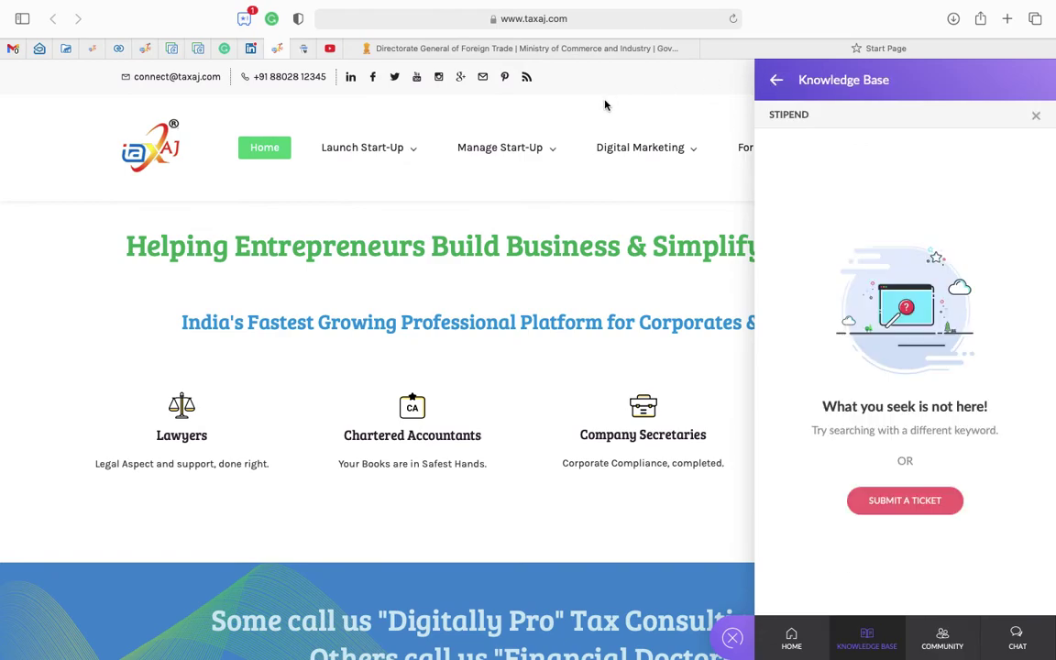
left_click(776, 80)
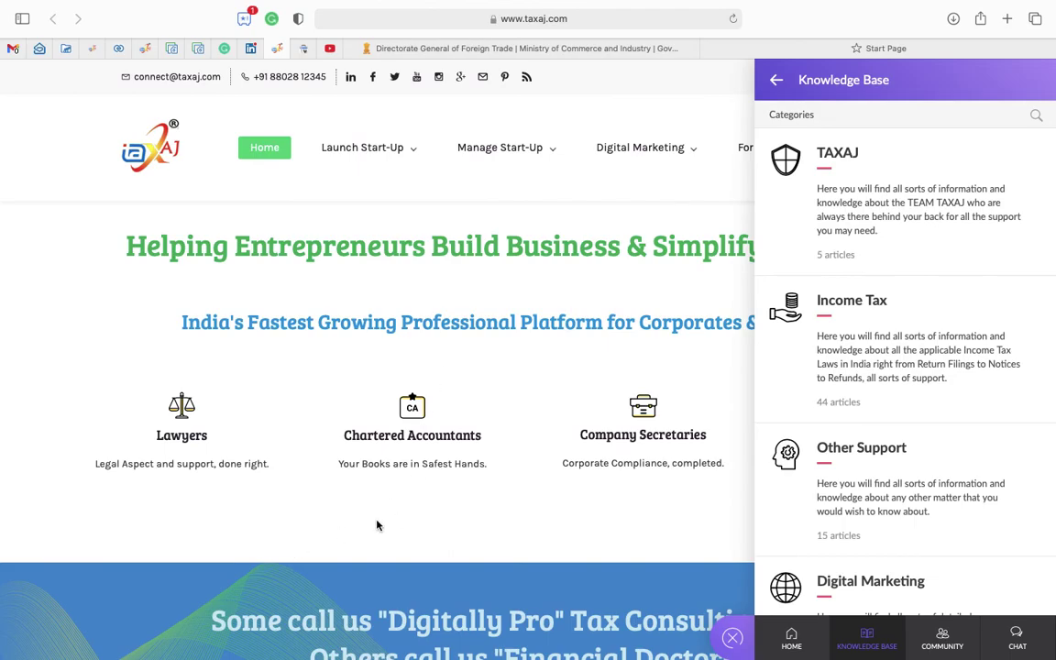
Switch to the desktop space and minimise the Acrobat PDF and Notes windows.
key("ctrl+Up")
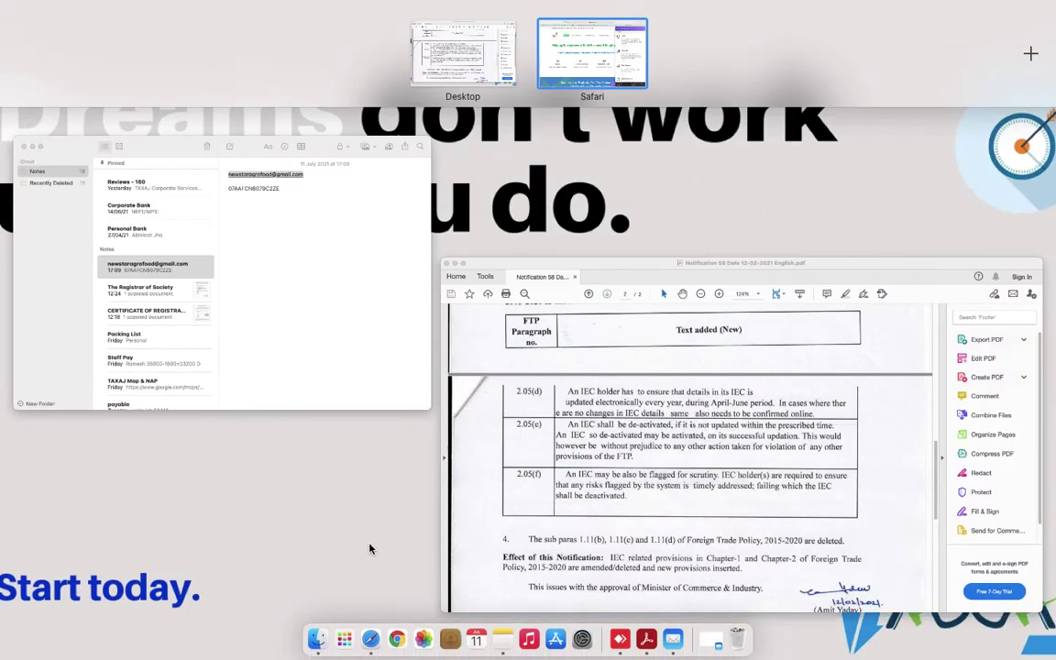
left_click(375, 561)
key("ctrl+Up")
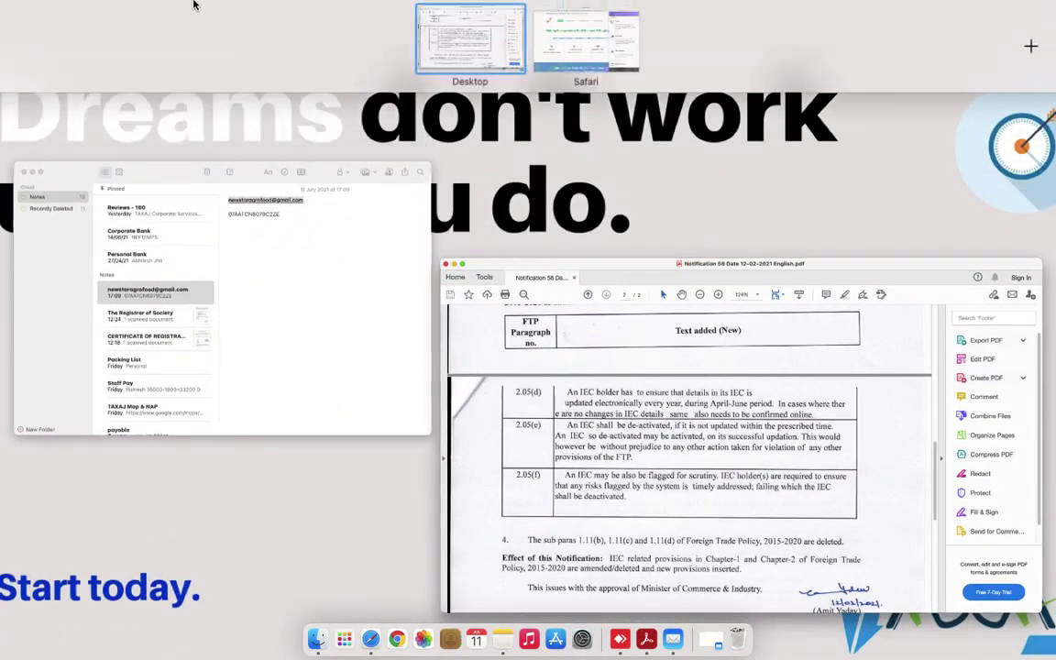
left_click(173, 158)
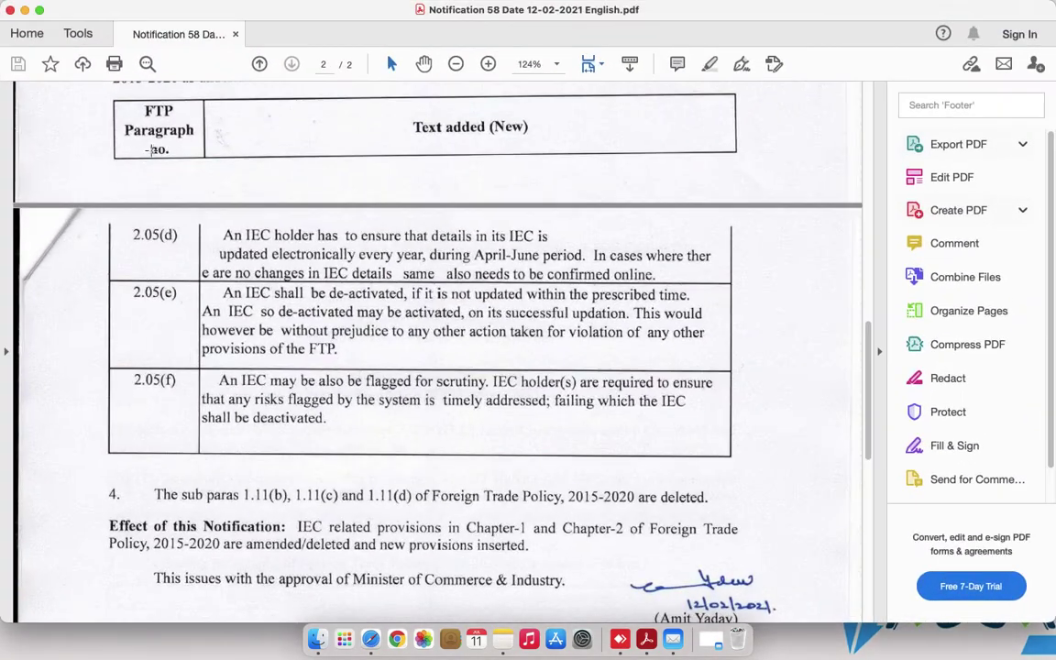
left_click(24, 11)
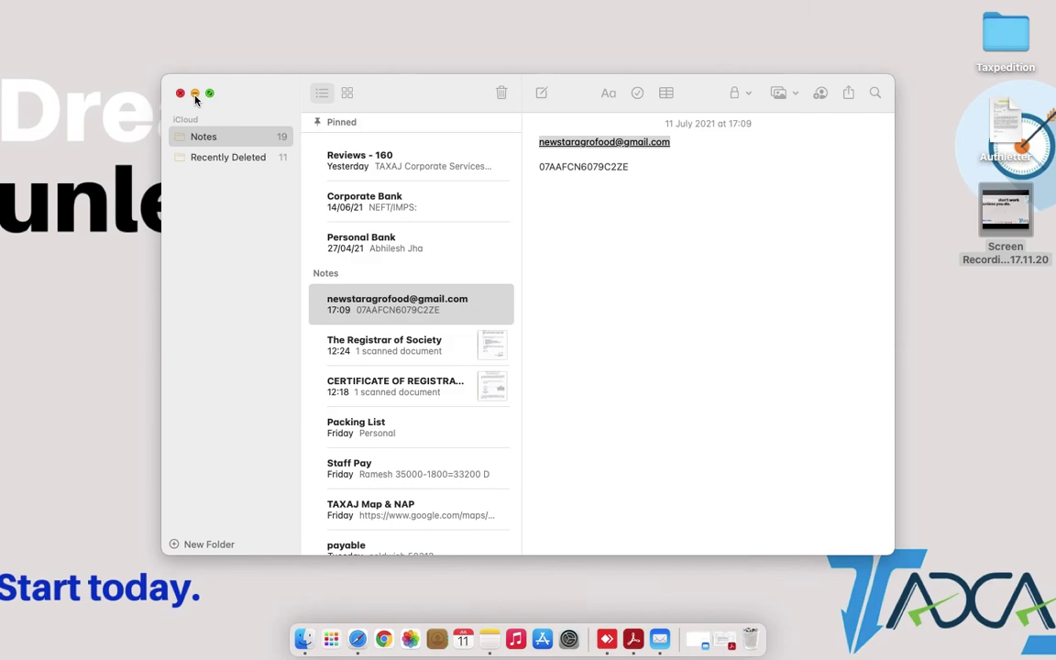
left_click(194, 93)
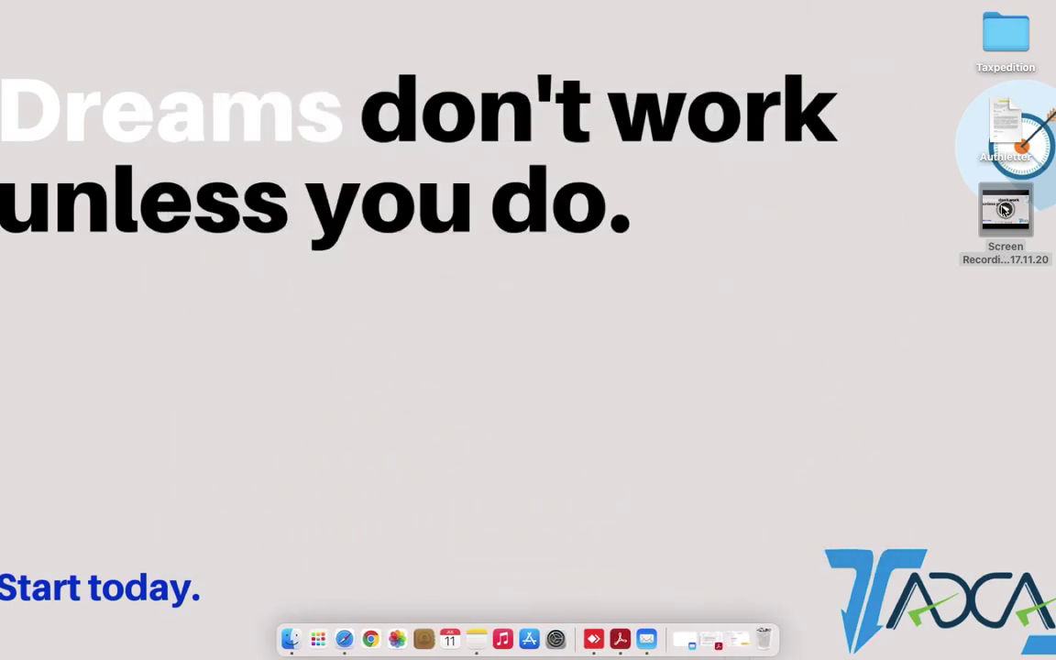
Bring up the screen recording file's context menu and dismiss it unused.
right_click(1002, 214)
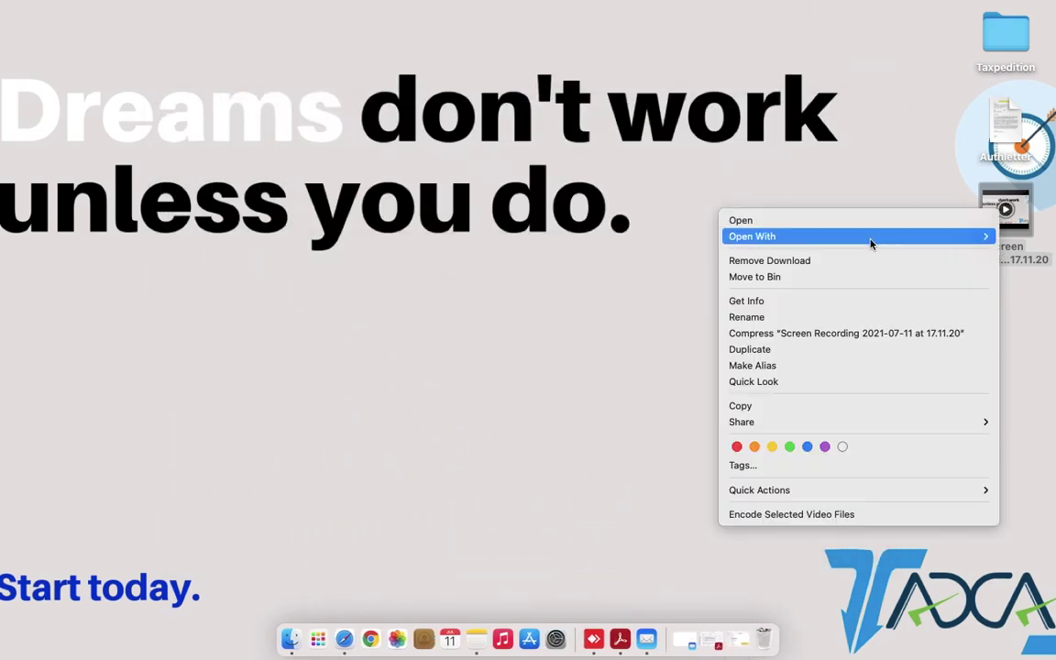
mouse_move(842, 237)
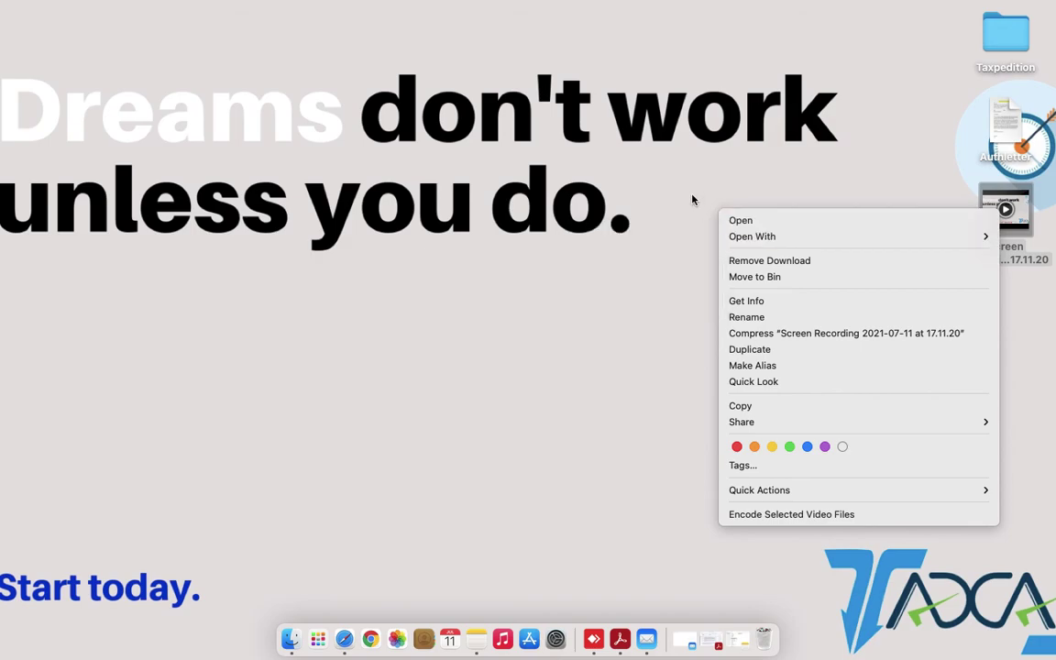
left_click(616, 139)
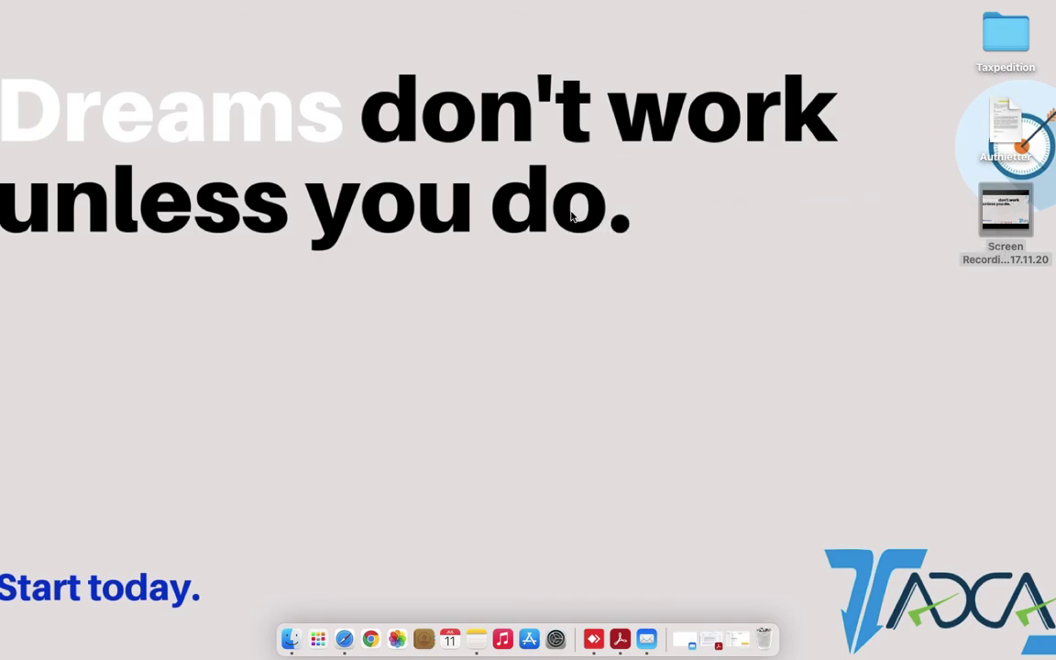